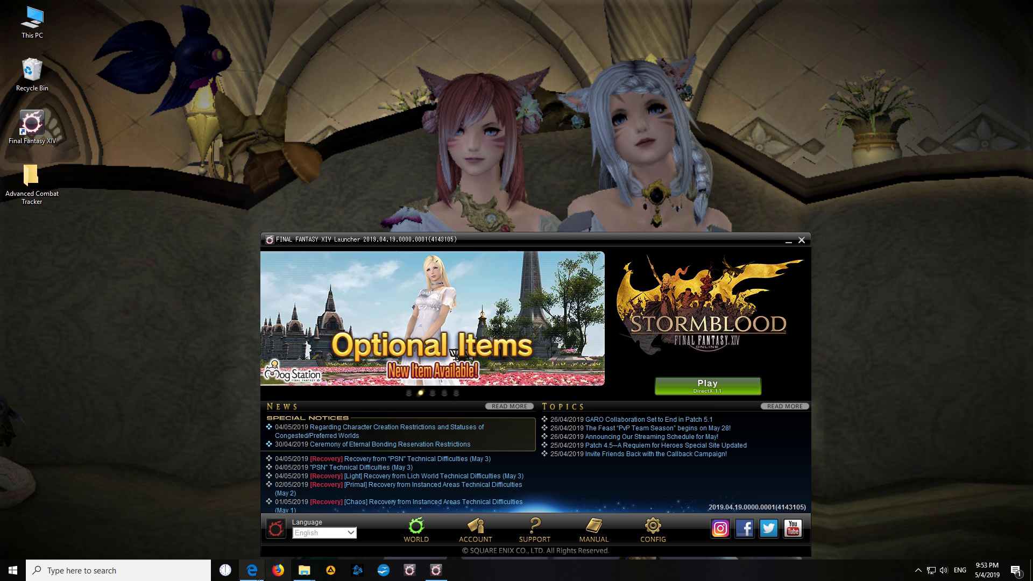
# Step: Switch to Microsoft Edge and download the Advanced Combat Tracker - Setup installer from the Main Program Downloads
pyautogui.click(251, 570)
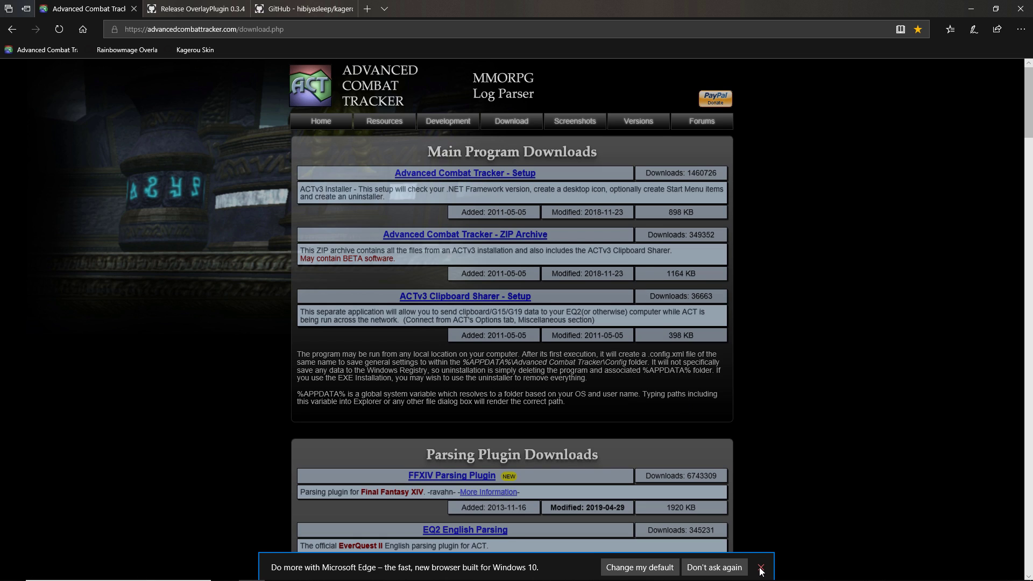
pyautogui.click(466, 173)
pyautogui.click(623, 565)
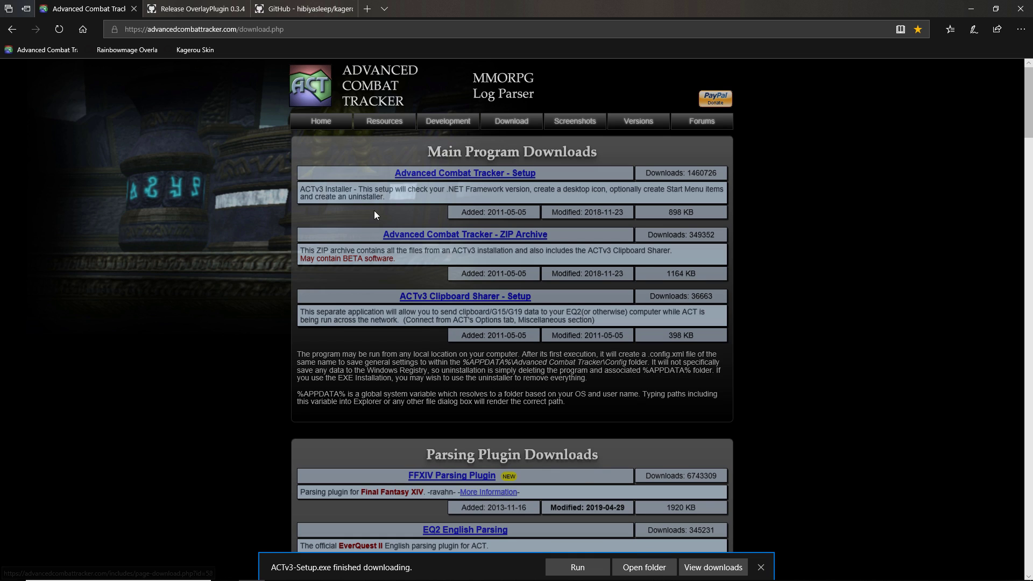
# Step: Download OverlayPlugin-0.3.4.0-x64-full.zip from the assets of the OverlayPlugin 0.3.4.0 release page on GitHub
pyautogui.click(197, 6)
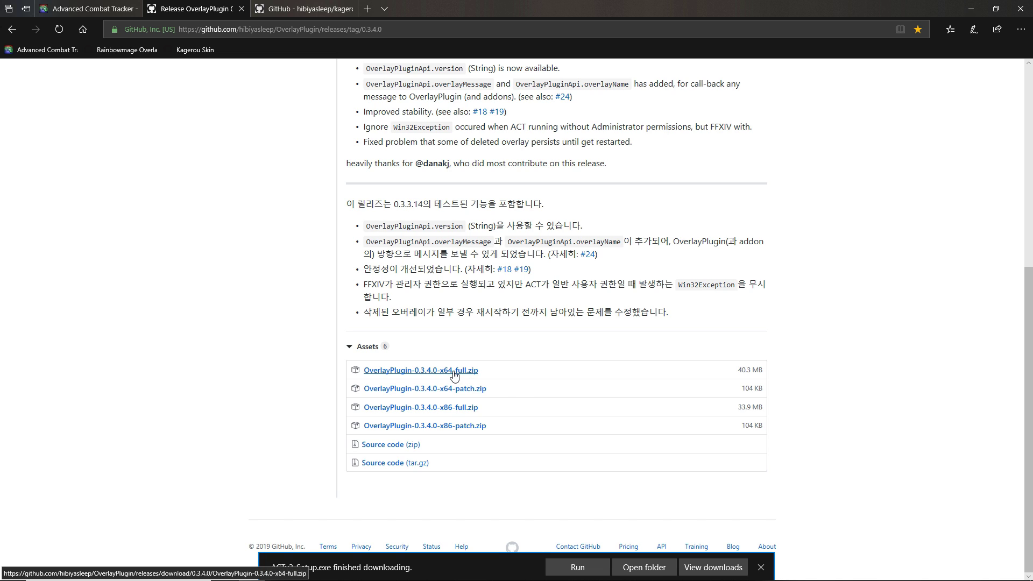
pyautogui.click(386, 371)
pyautogui.click(641, 557)
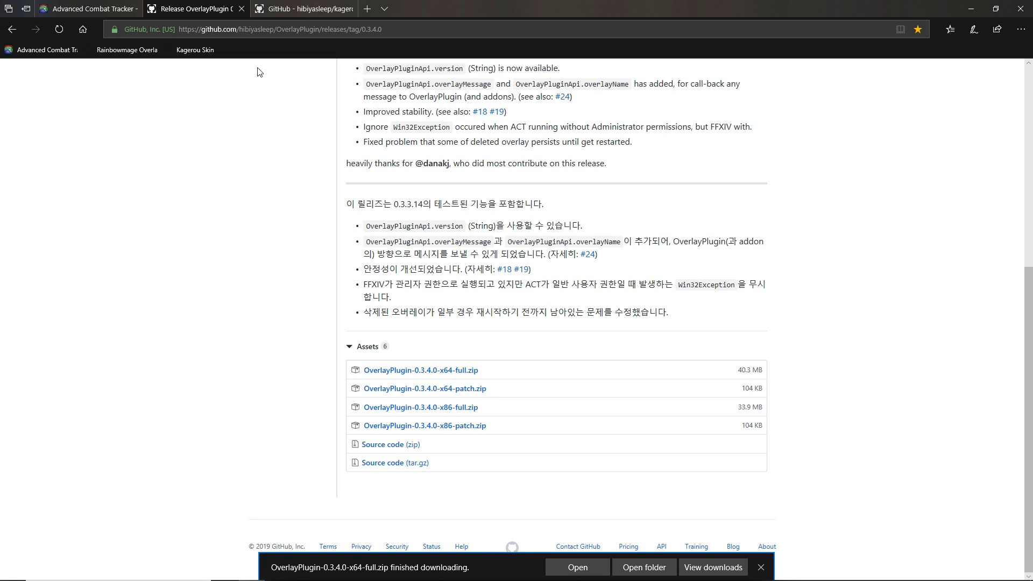
pyautogui.click(309, 7)
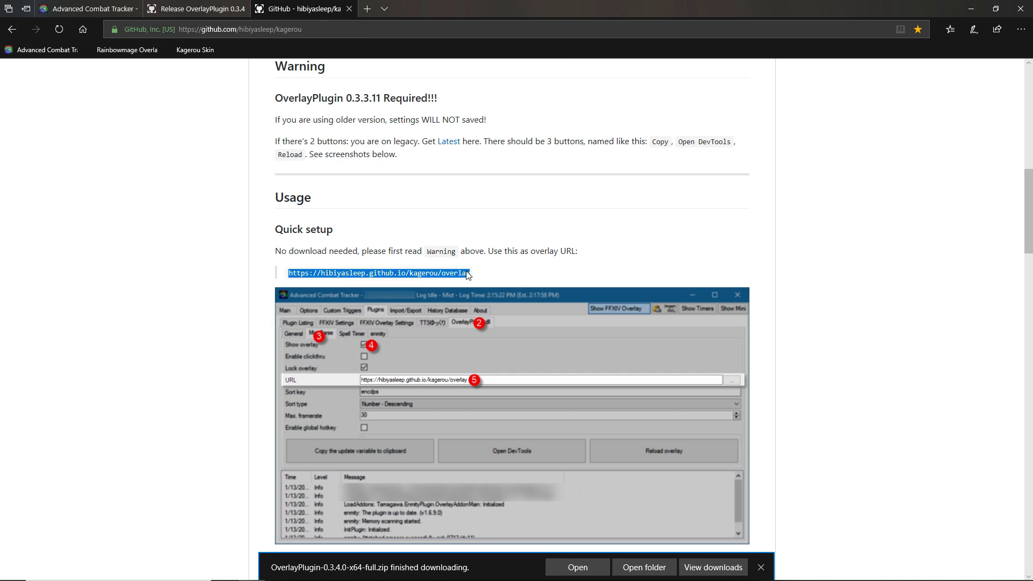
pyautogui.moveTo(287, 270); pyautogui.dragTo(481, 275)
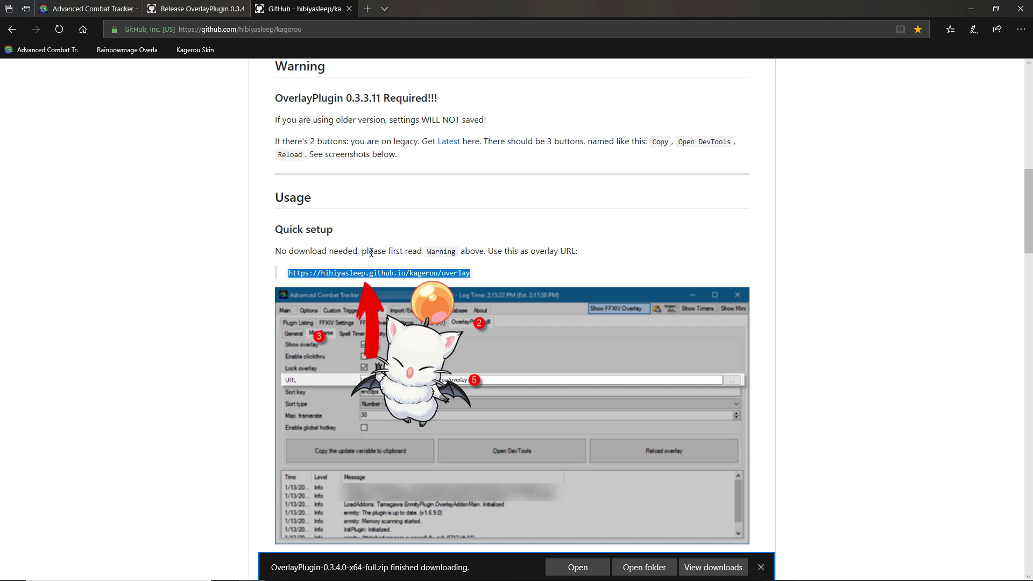
# Step: Open the Download folder on drive D: that holds the two downloaded files
pyautogui.moveTo(702, 580)
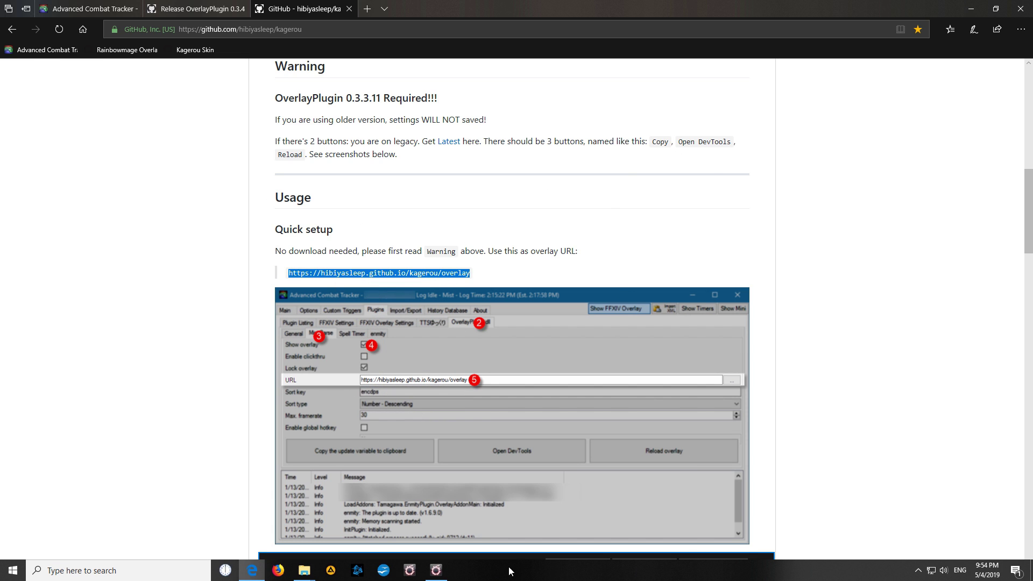
pyautogui.click(640, 571)
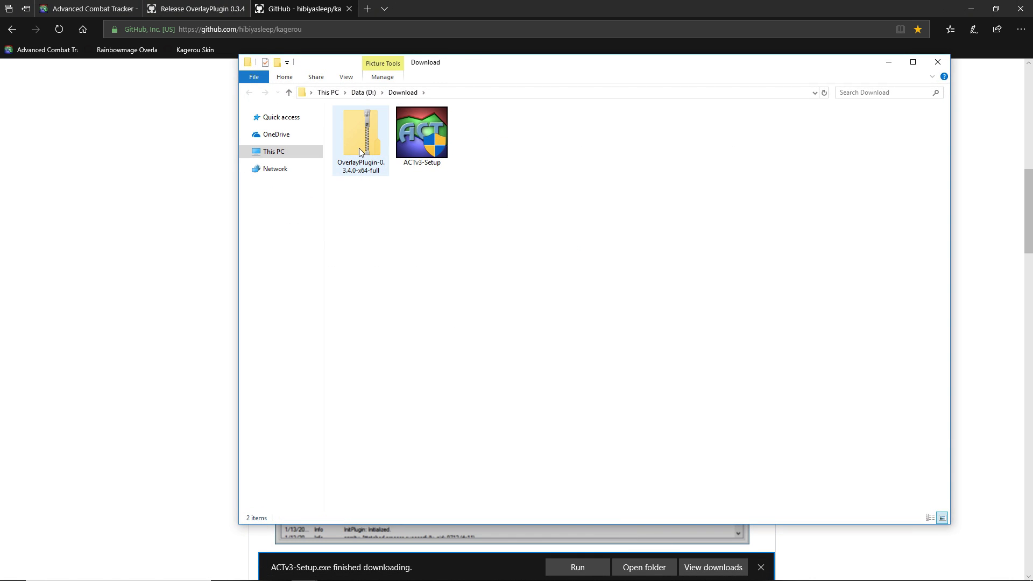
pyautogui.moveTo(364, 224); pyautogui.dragTo(479, 142)
pyautogui.click(443, 203)
# Step: Unblock the OverlayPlugin-0.3.4.0-x64-full archive in its file properties and apply the change
pyautogui.click(369, 140)
pyautogui.rightClick(359, 161)
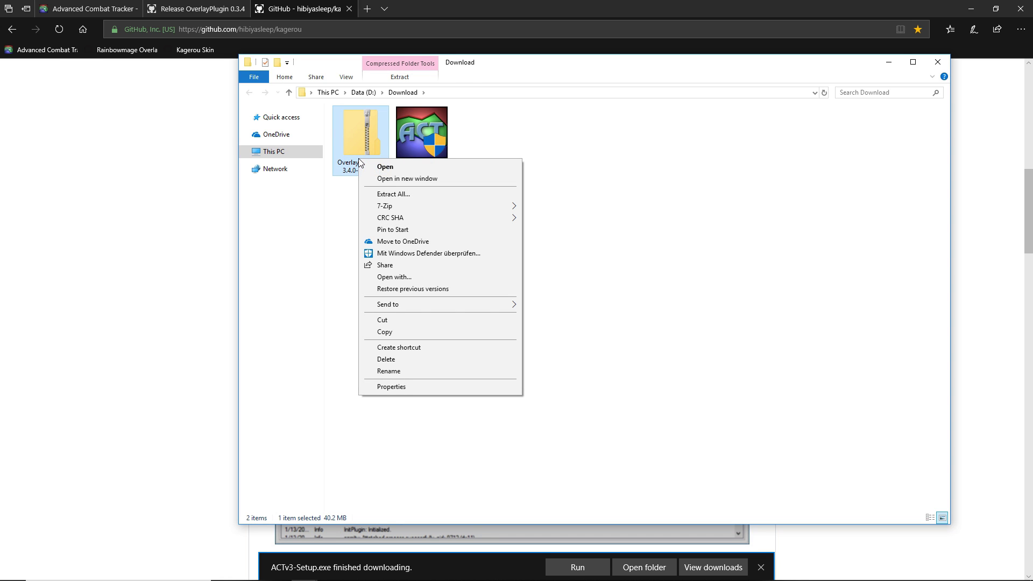
pyautogui.click(360, 143)
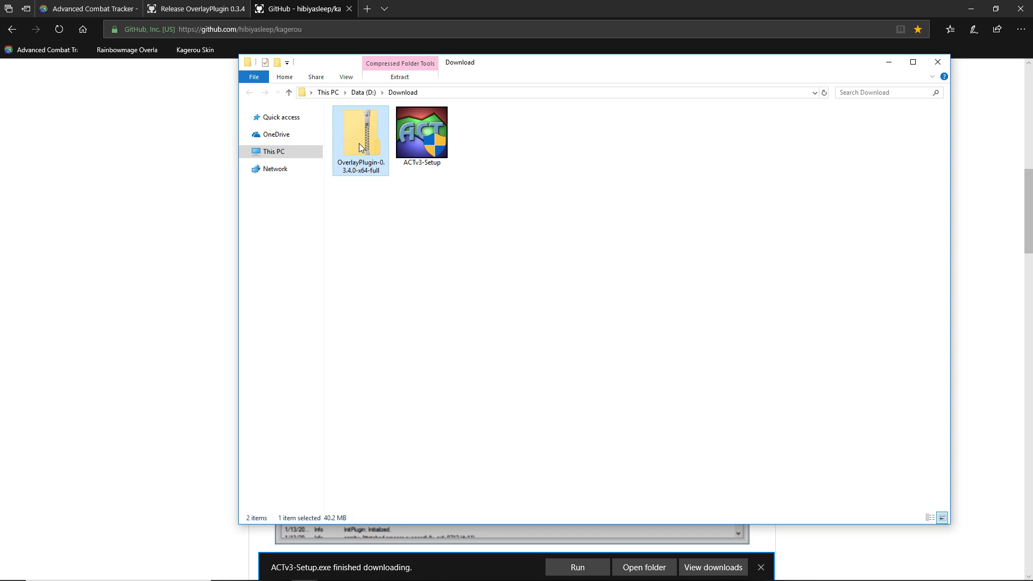
pyautogui.rightClick(359, 143)
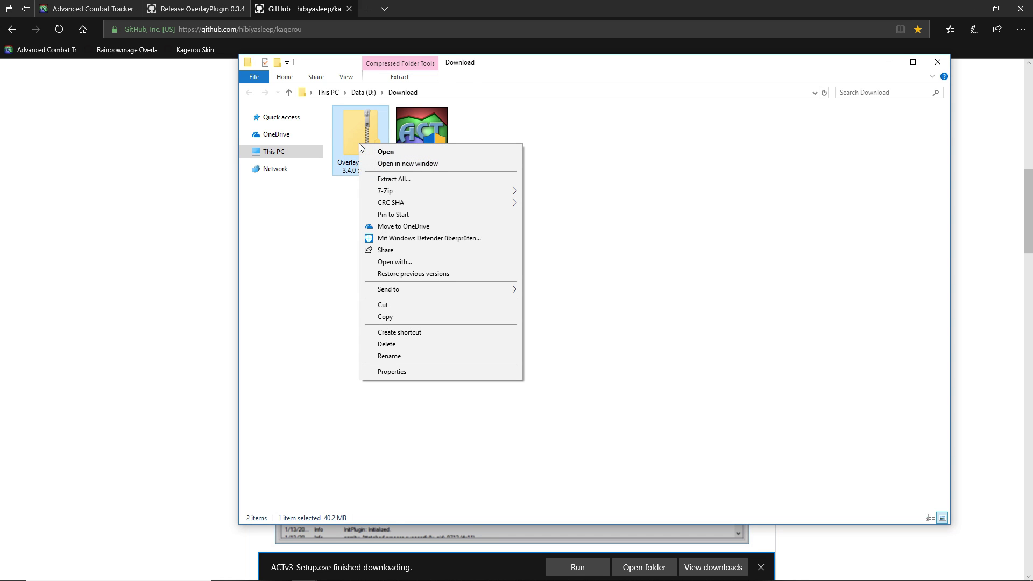
pyautogui.click(412, 370)
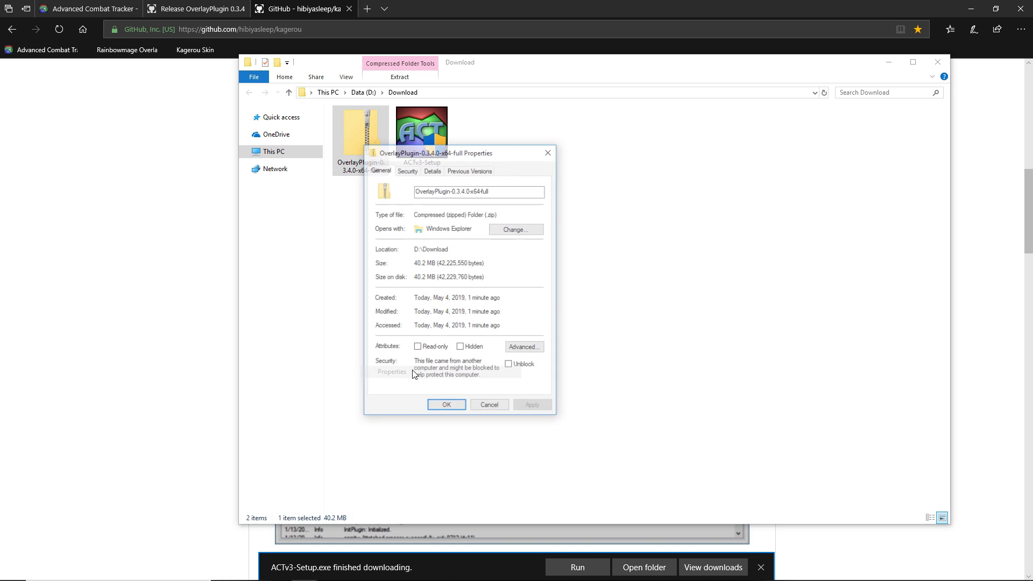
pyautogui.click(514, 367)
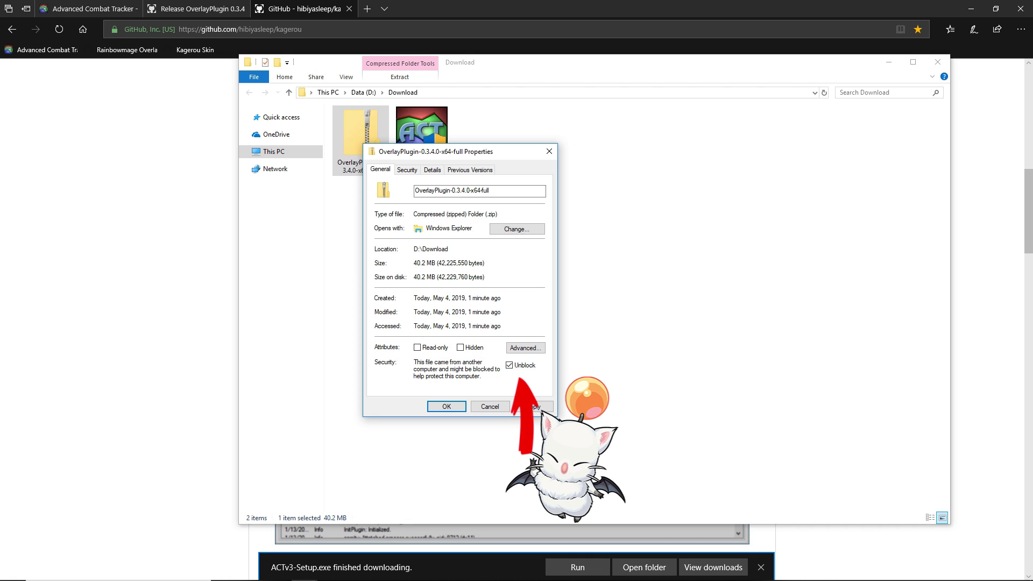
pyautogui.click(530, 407)
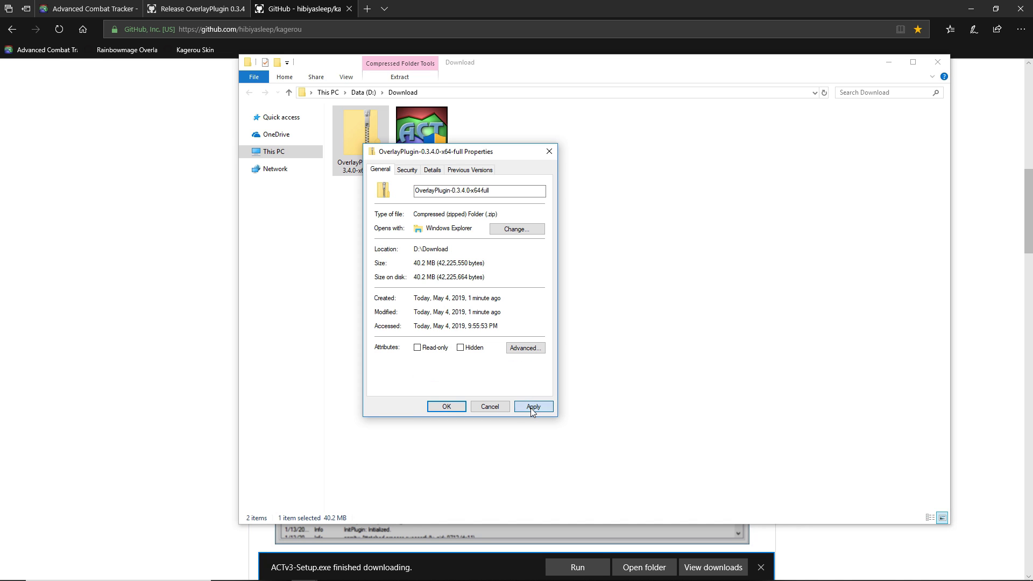
pyautogui.click(446, 407)
pyautogui.click(386, 266)
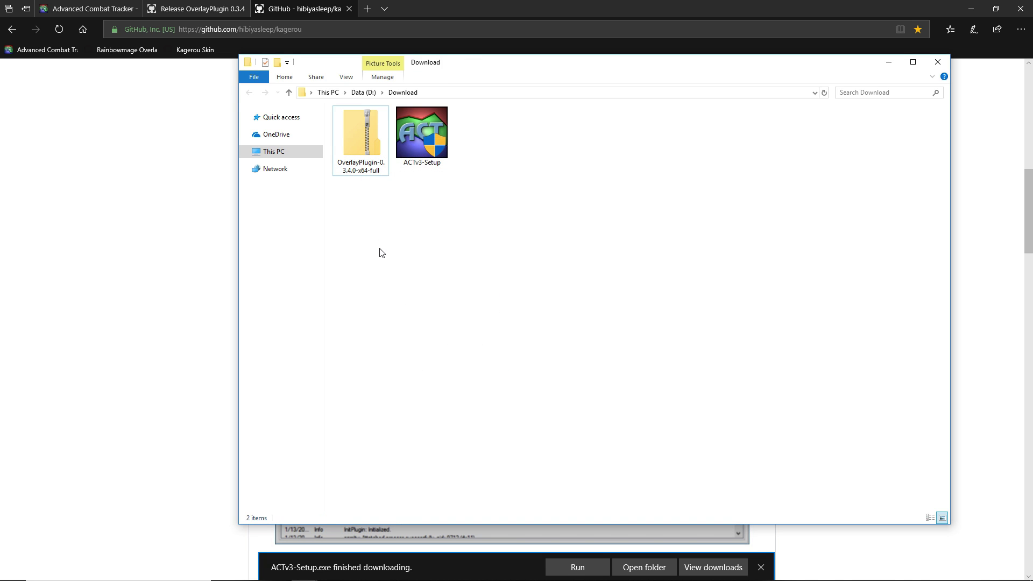
# Step: Run ACTv3-Setup with permission to make changes and choose the desktop's Advanced Combat Tracker folder as the installation destination
pyautogui.click(442, 154)
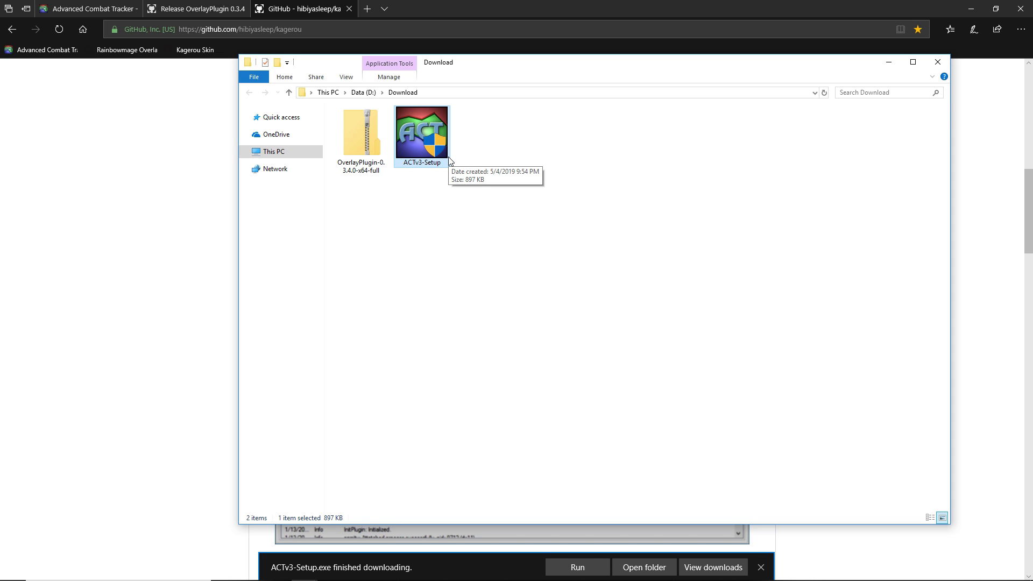
pyautogui.doubleClick(410, 151)
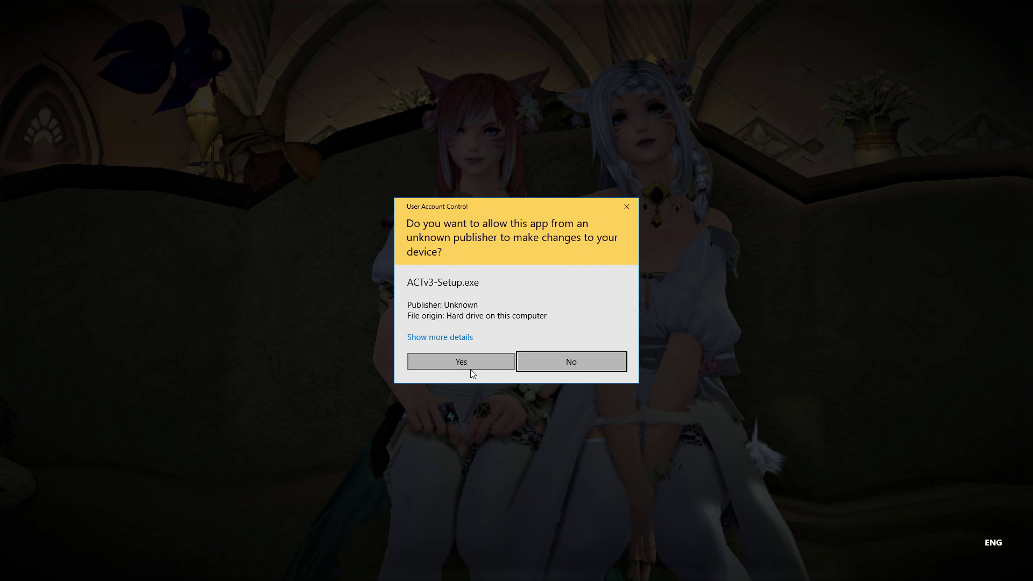
pyautogui.click(470, 368)
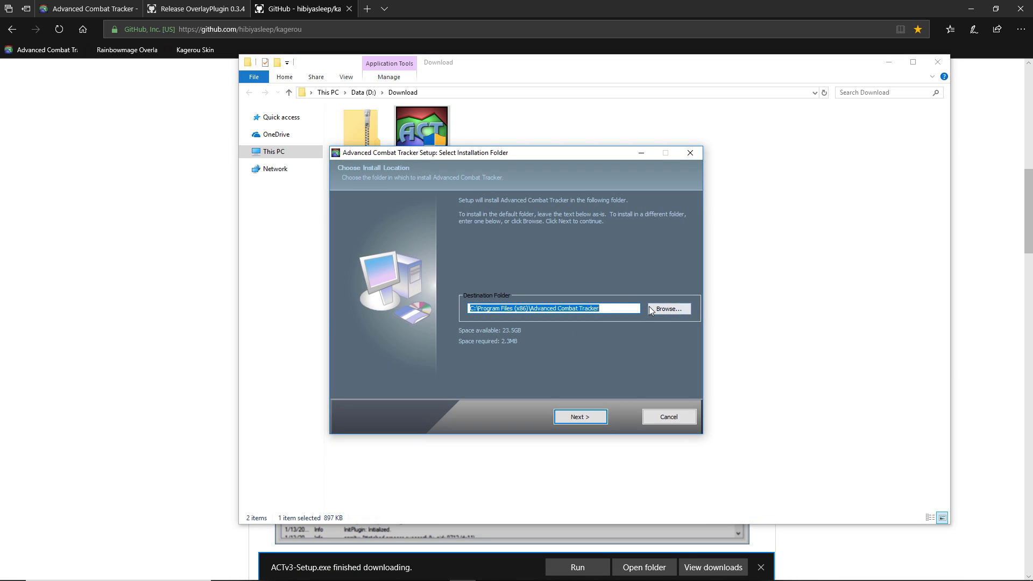
pyautogui.click(661, 310)
pyautogui.moveTo(552, 220); pyautogui.dragTo(659, 187)
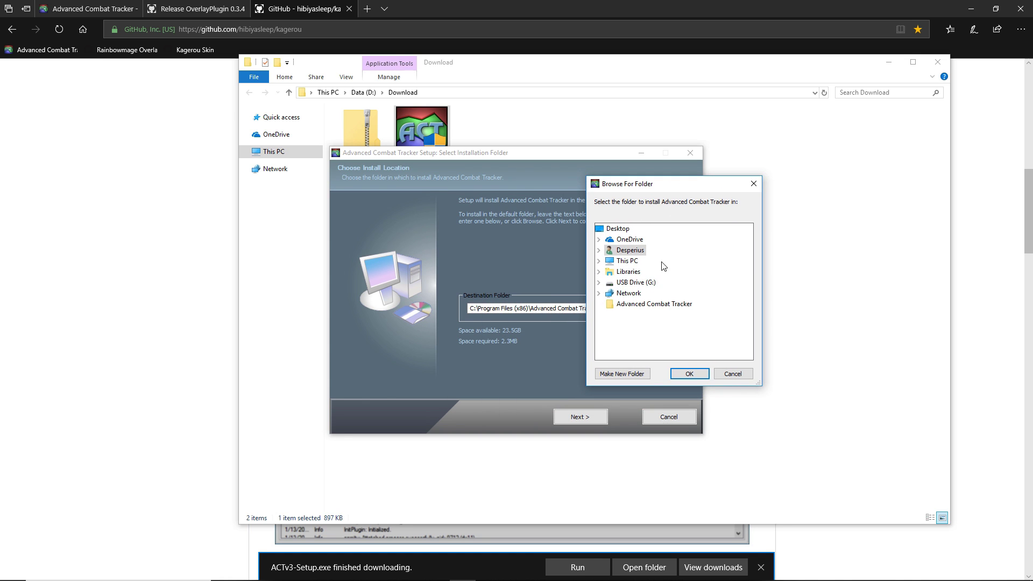
pyautogui.click(631, 306)
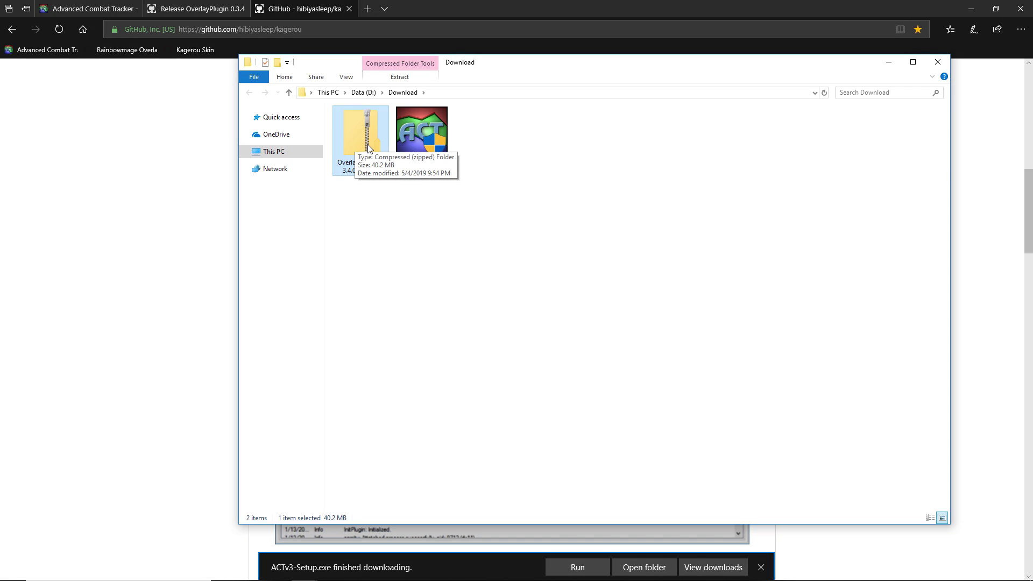
# Step: Extract the OverlayPlugin-0.3.4.0-x64-full archive with 7-Zip into the Advanced Combat Tracker folder on the desktop
pyautogui.rightClick(368, 144)
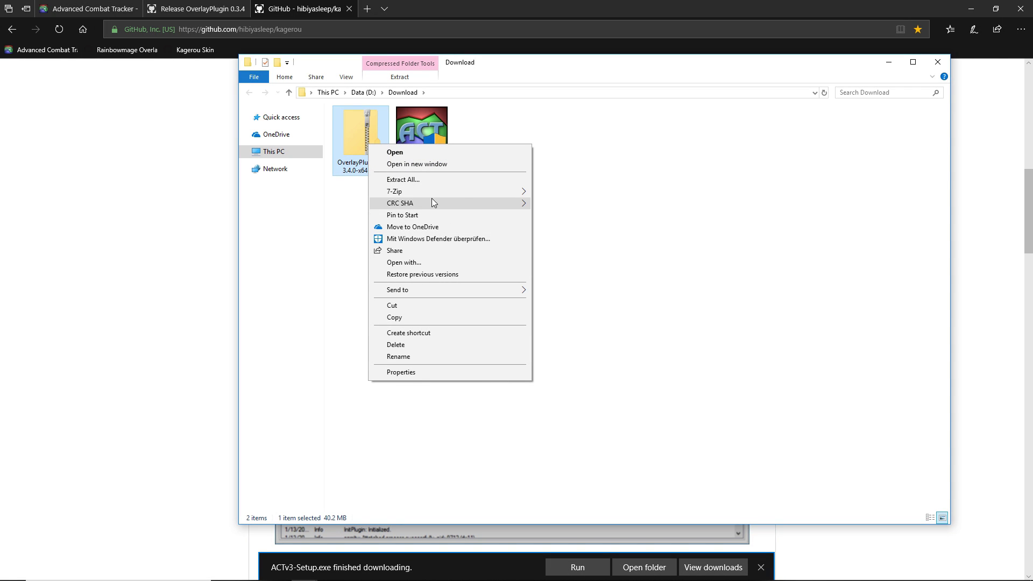
pyautogui.moveTo(439, 198)
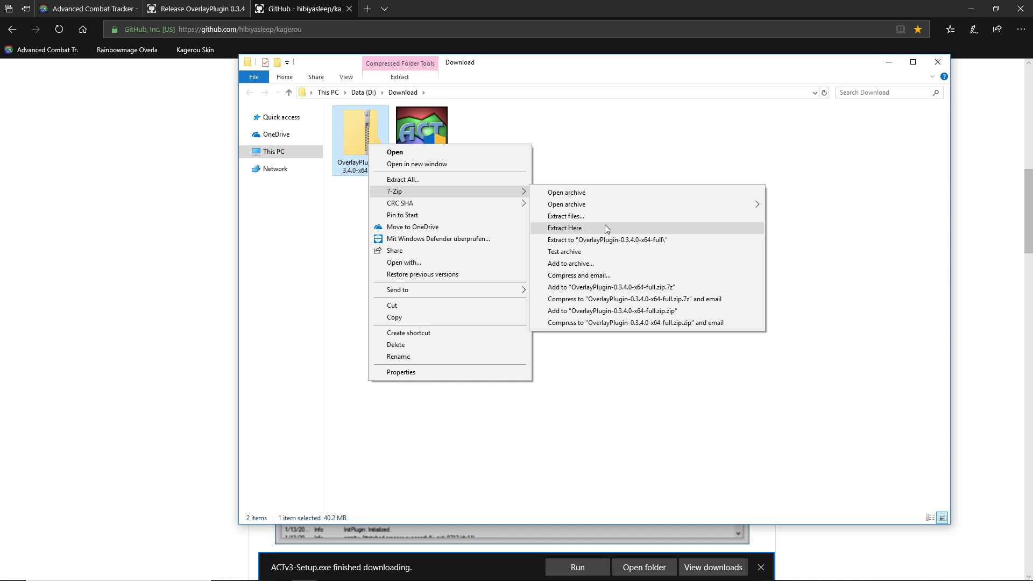
pyautogui.click(574, 217)
pyautogui.click(643, 238)
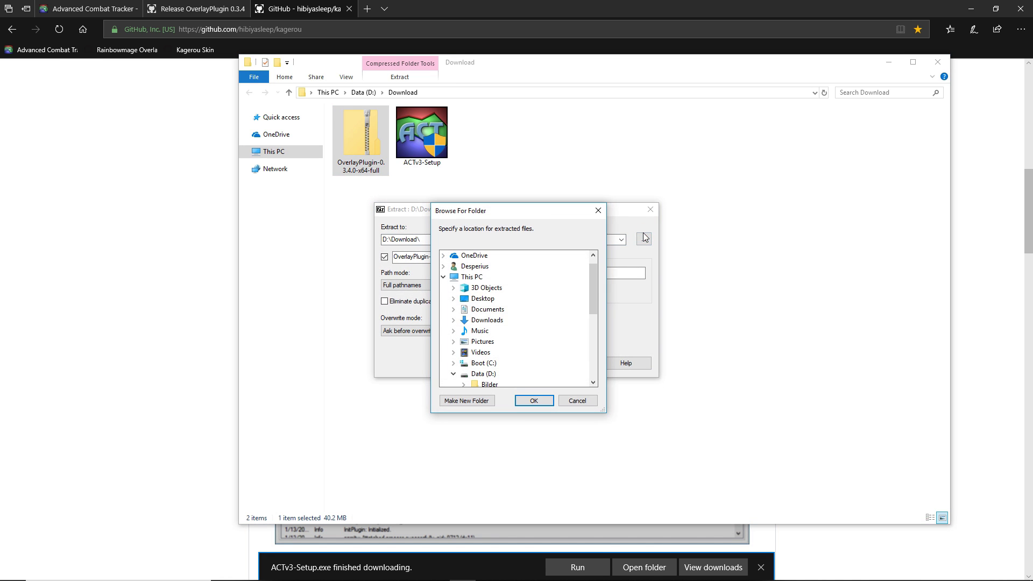
pyautogui.moveTo(594, 279); pyautogui.dragTo(630, 371)
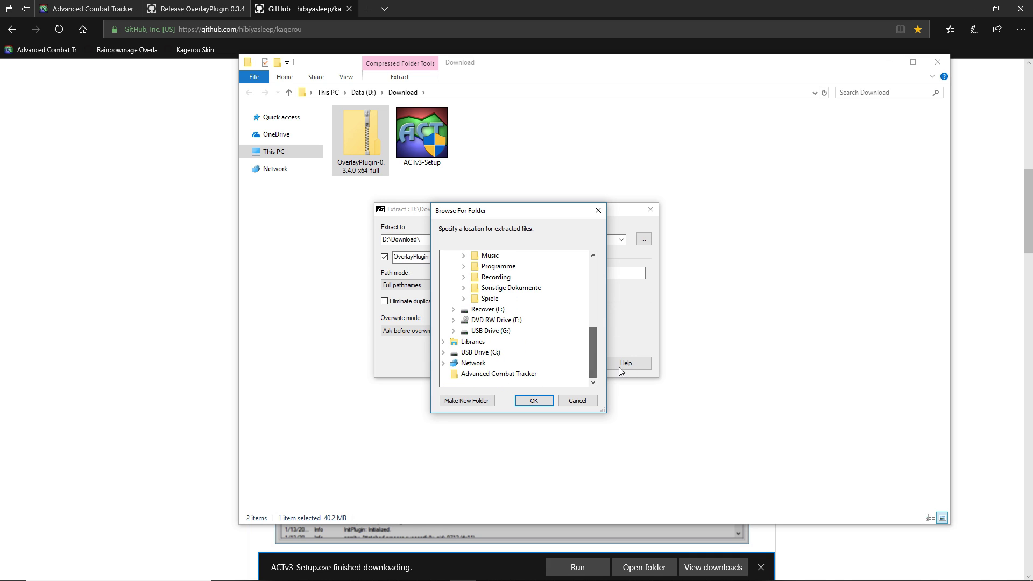
pyautogui.click(498, 374)
pyautogui.click(534, 400)
pyautogui.click(515, 368)
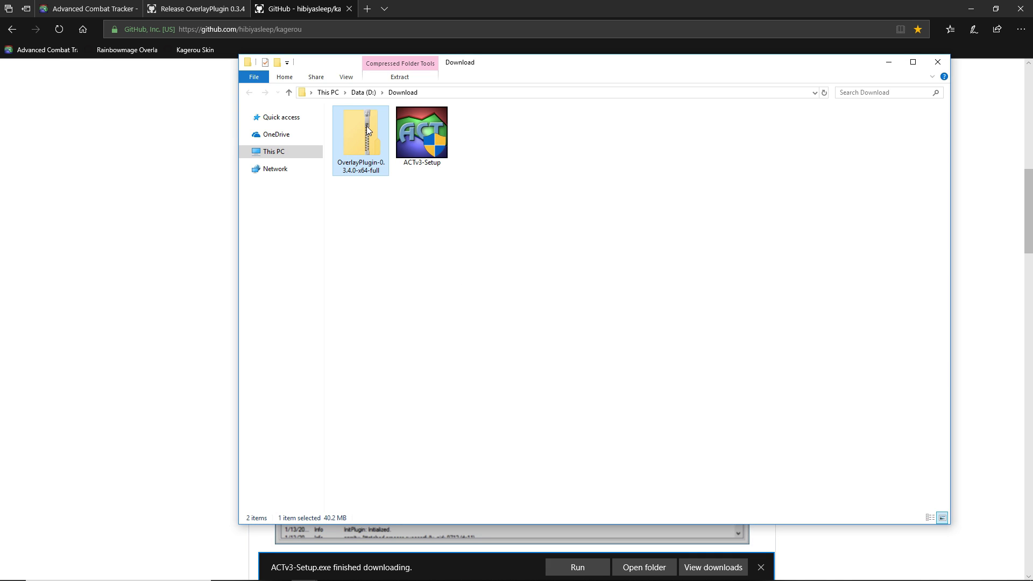
# Step: Open the Advanced Combat Tracker folder on the desktop and check the contents of its OverlayPlugin-0.3.4.0-x64-full subfolder
pyautogui.click(887, 64)
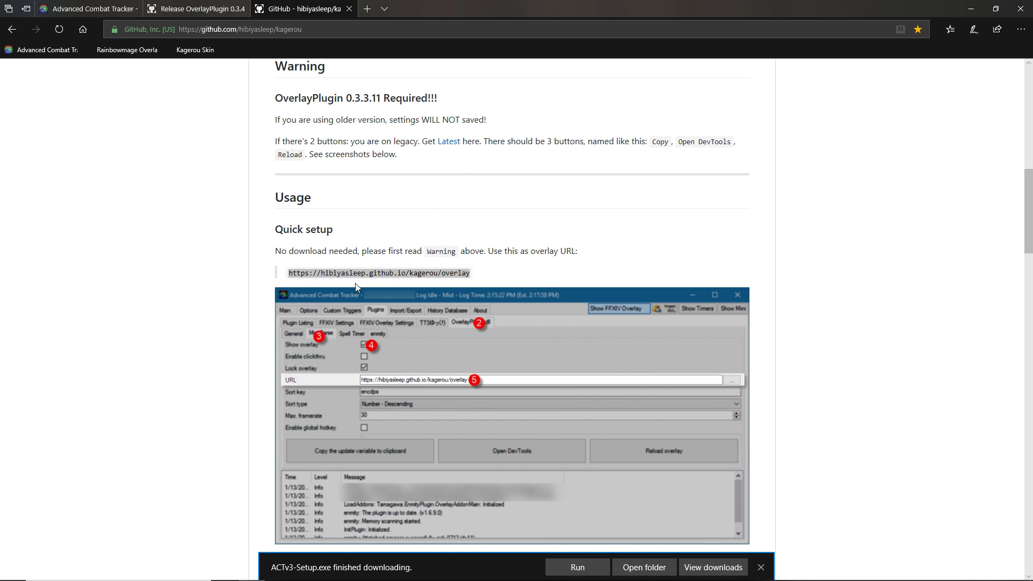
pyautogui.click(967, 7)
pyautogui.doubleClick(46, 180)
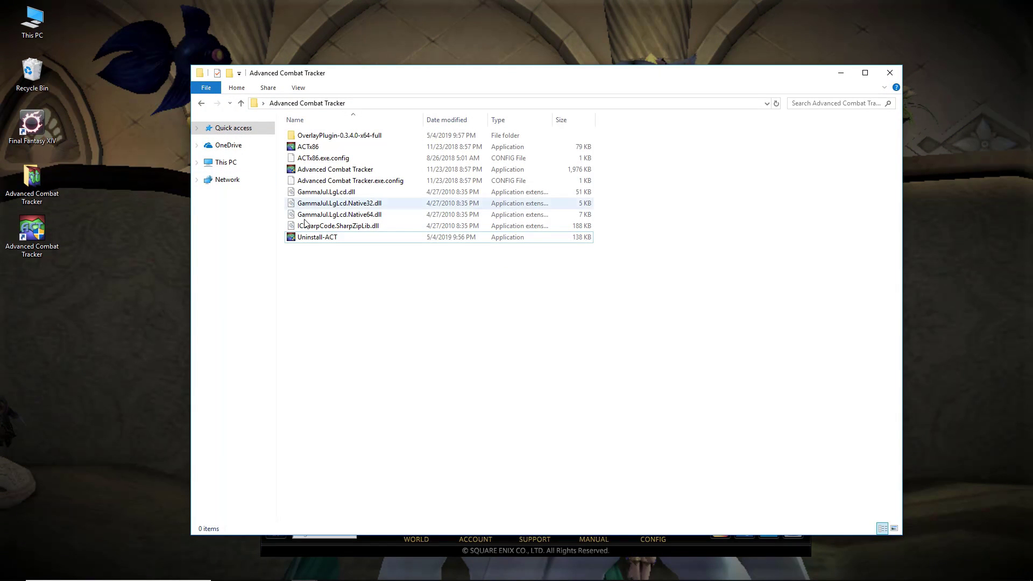
pyautogui.doubleClick(339, 135)
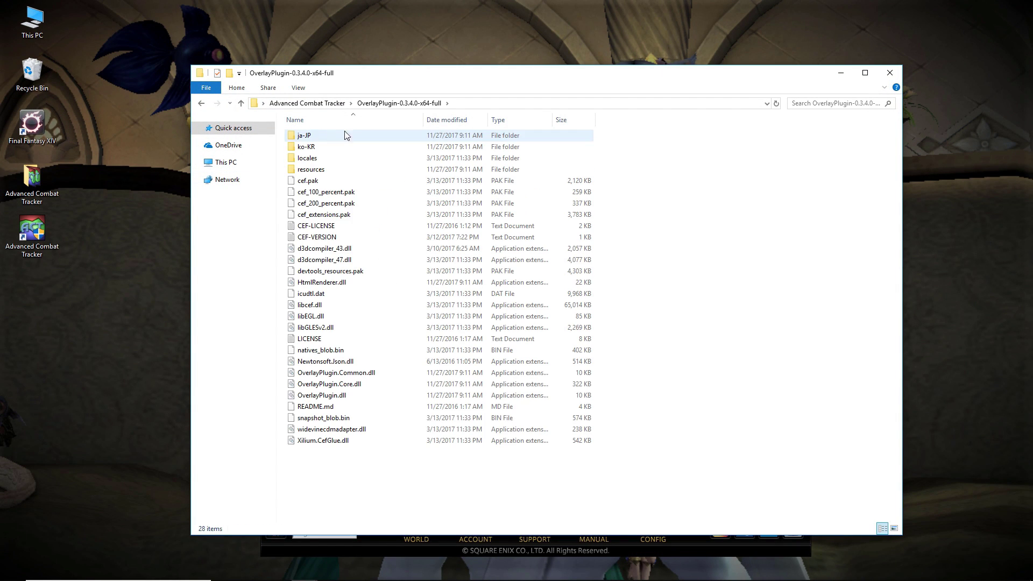
pyautogui.click(308, 103)
# Step: Set the Advanced Combat Tracker application to run as an administrator in its compatibility properties and apply the setting
pyautogui.click(361, 173)
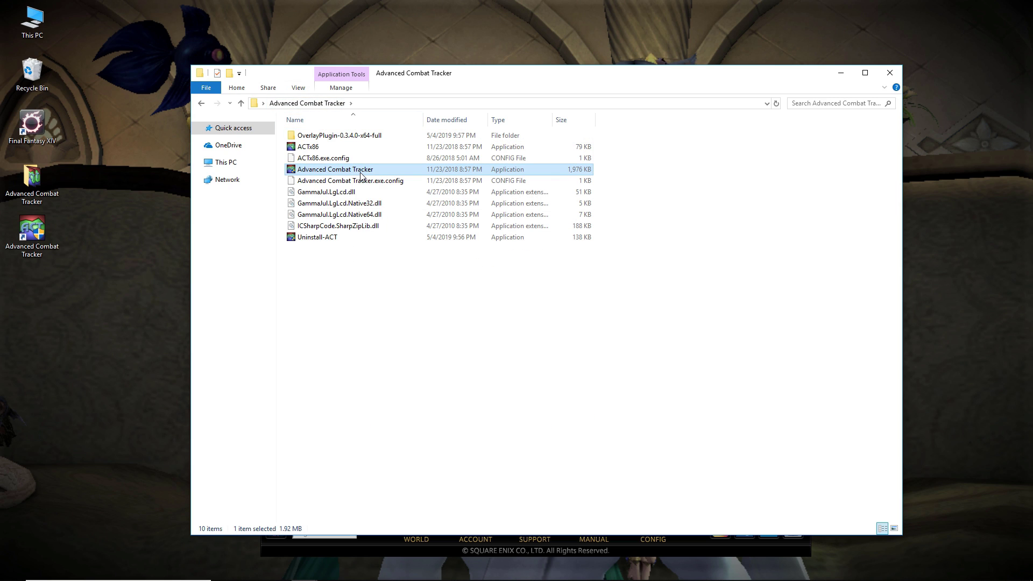
pyautogui.rightClick(360, 173)
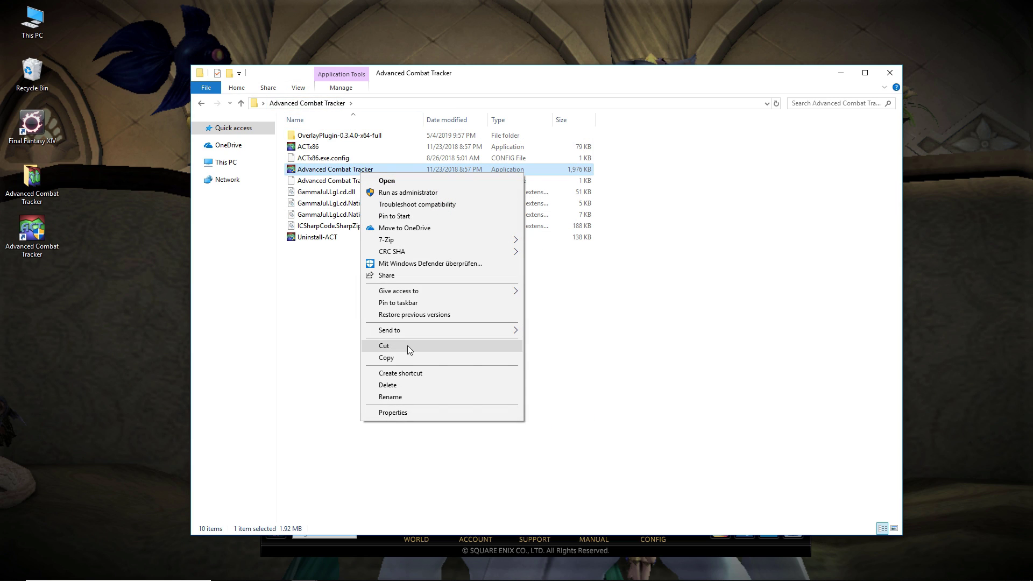
pyautogui.click(393, 414)
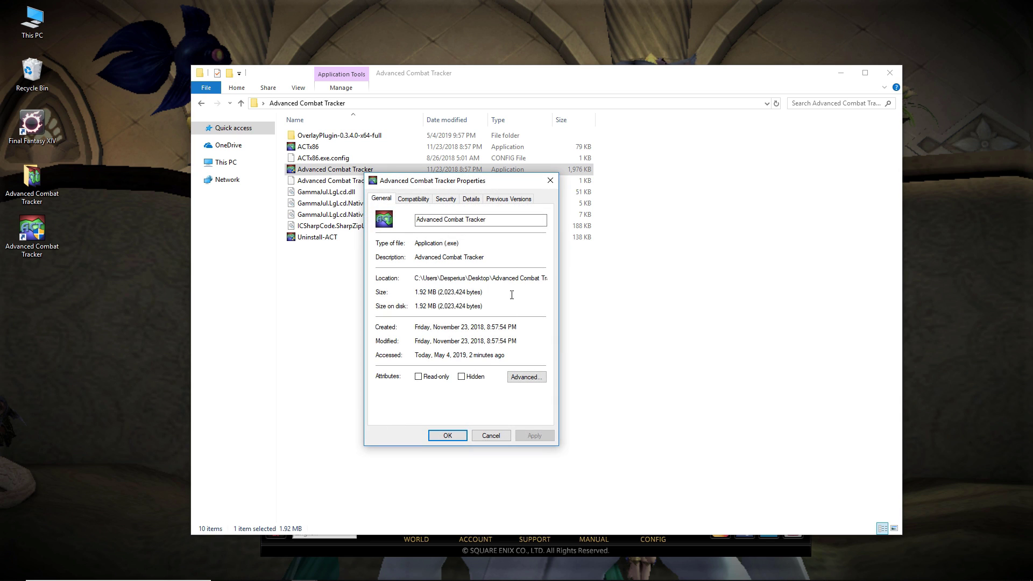
pyautogui.click(419, 199)
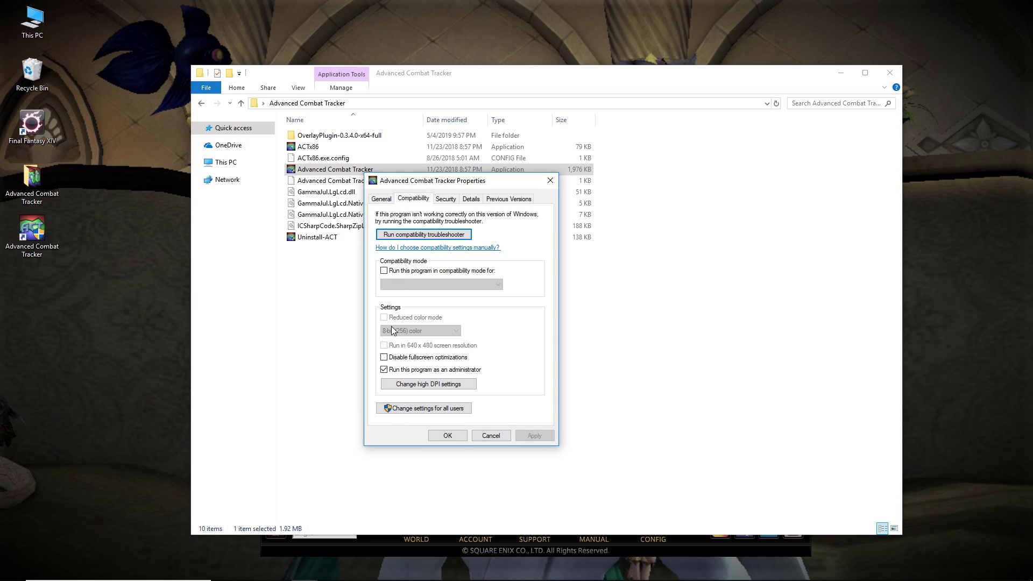
pyautogui.doubleClick(395, 371)
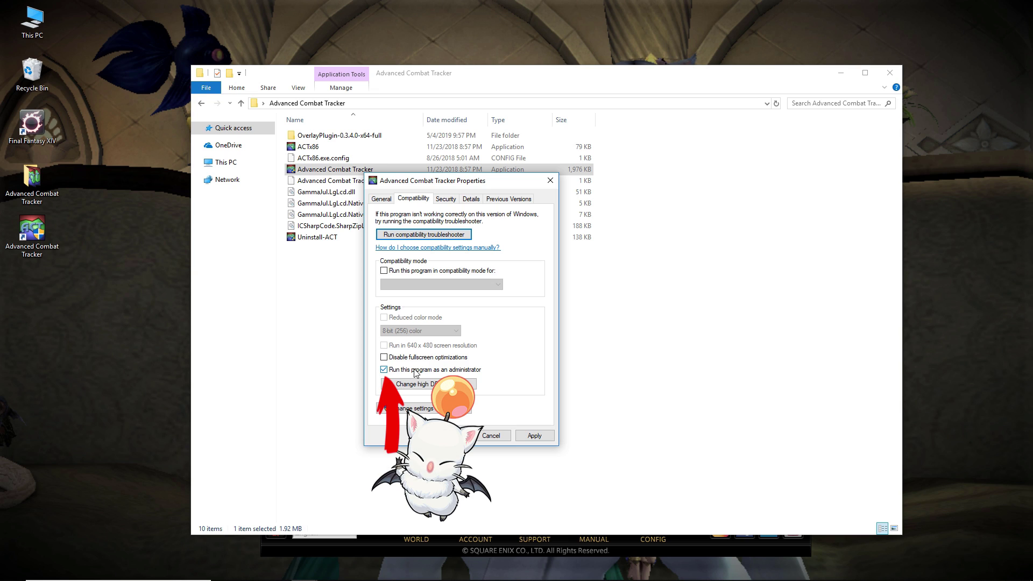
pyautogui.click(529, 437)
pyautogui.click(451, 436)
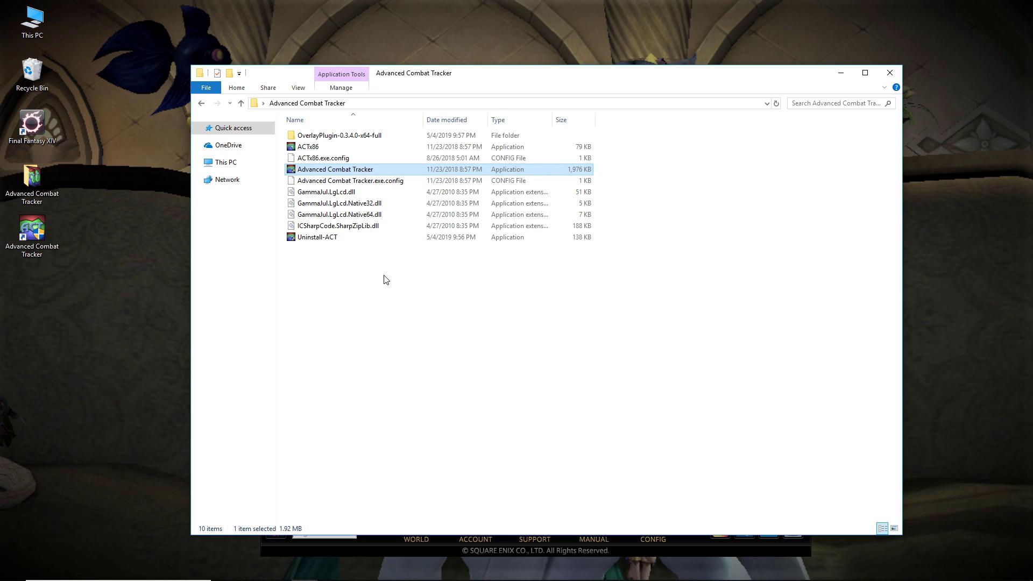
# Step: Launch Advanced Combat Tracker with permission to make changes and add the FFXIV Parsing Plugin through the Startup Wizard
pyautogui.doubleClick(341, 174)
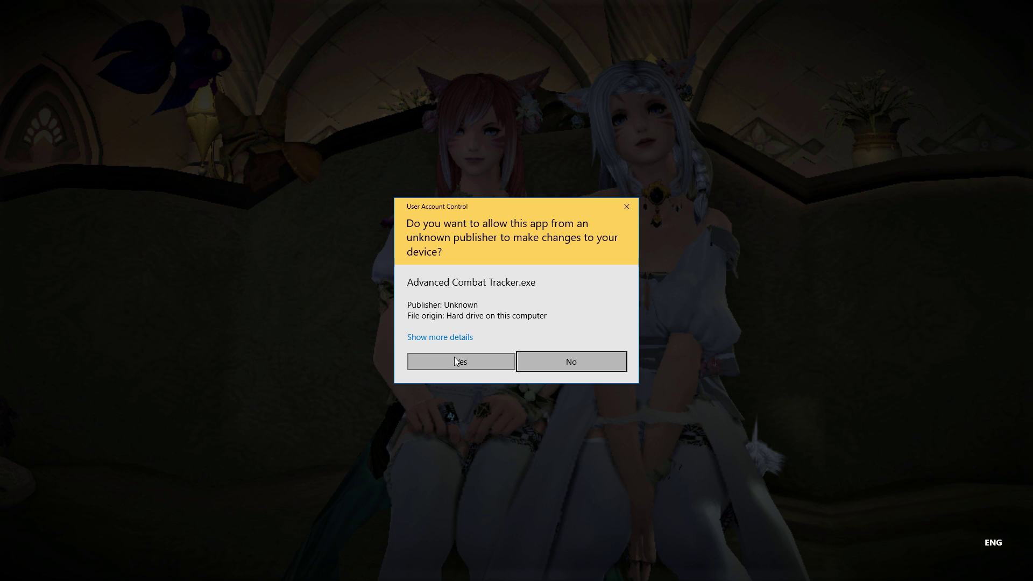
pyautogui.click(455, 361)
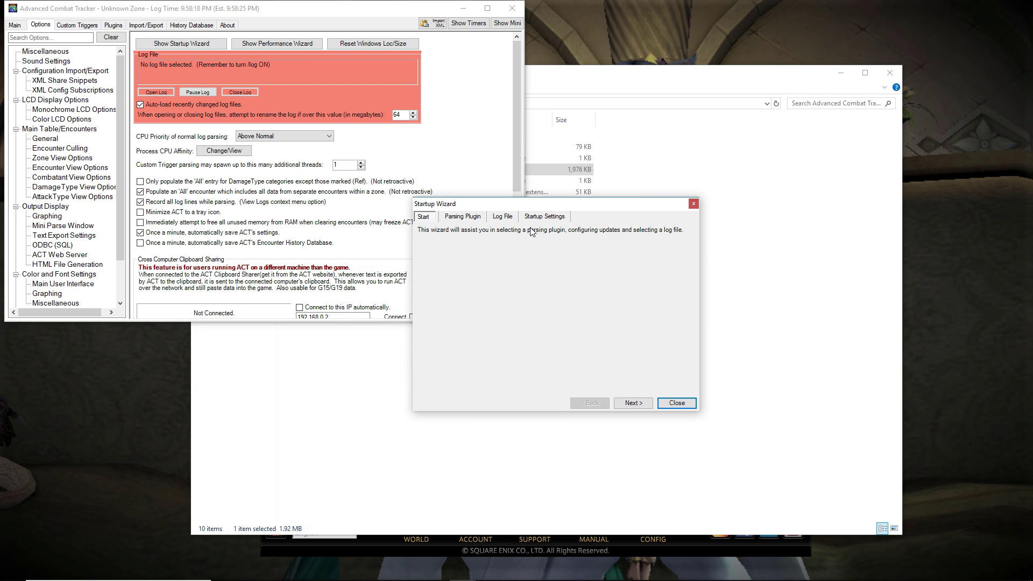
pyautogui.click(635, 404)
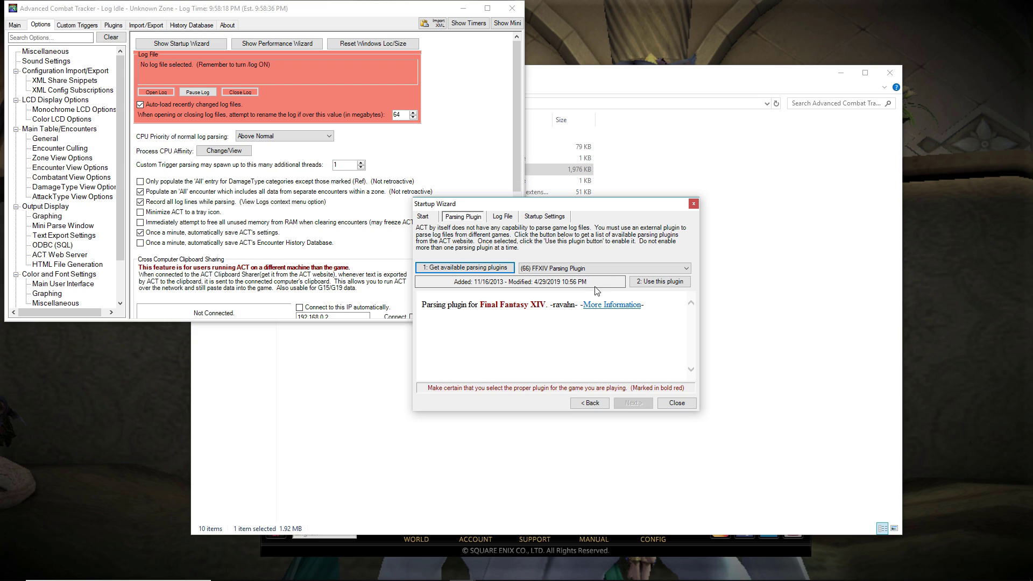
pyautogui.click(639, 285)
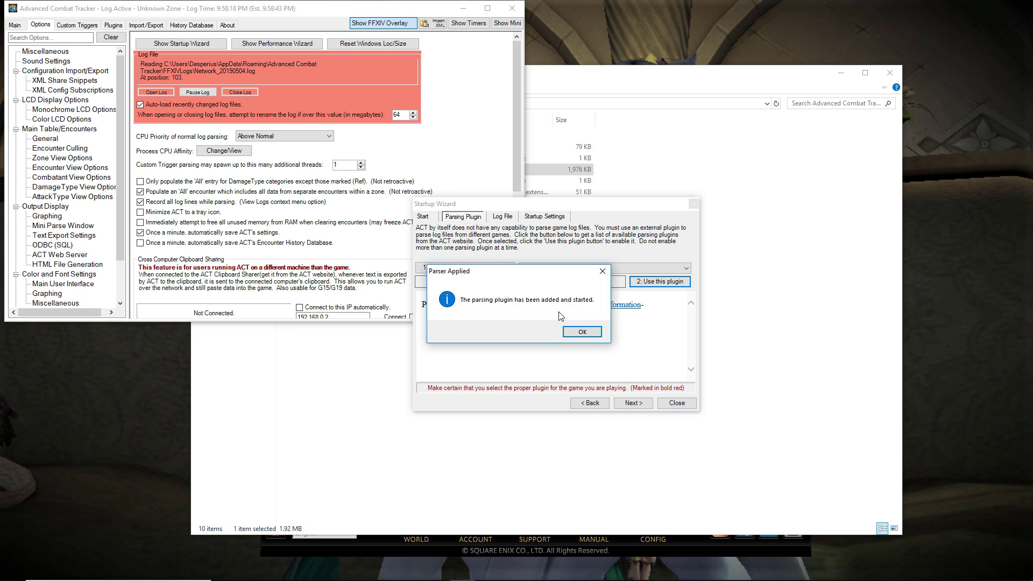
pyautogui.click(581, 331)
# Step: Advance the Startup Wizard to the log file stage, decline EverQuest II use and start the manual log file selection
pyautogui.click(633, 403)
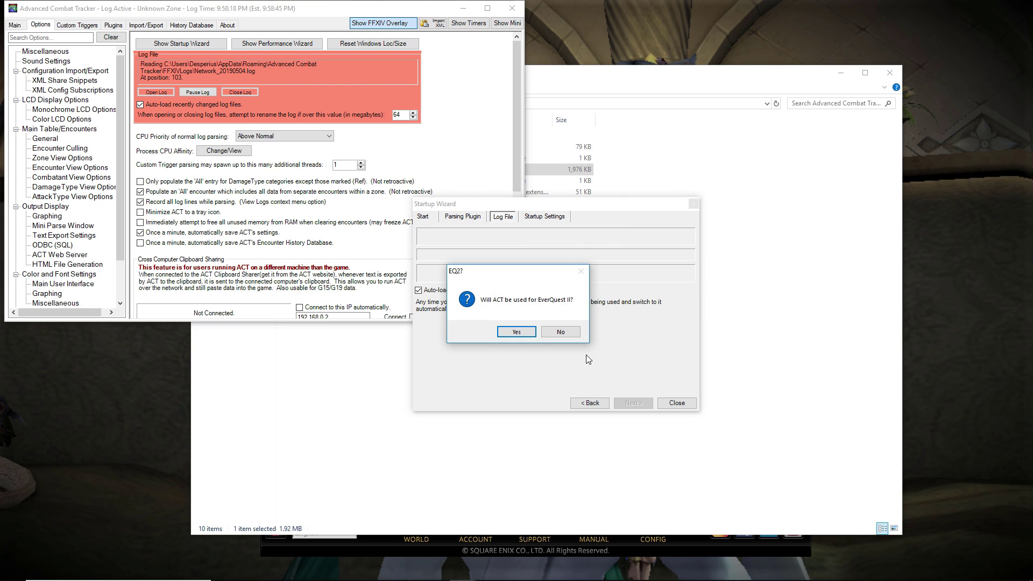
pyautogui.click(546, 333)
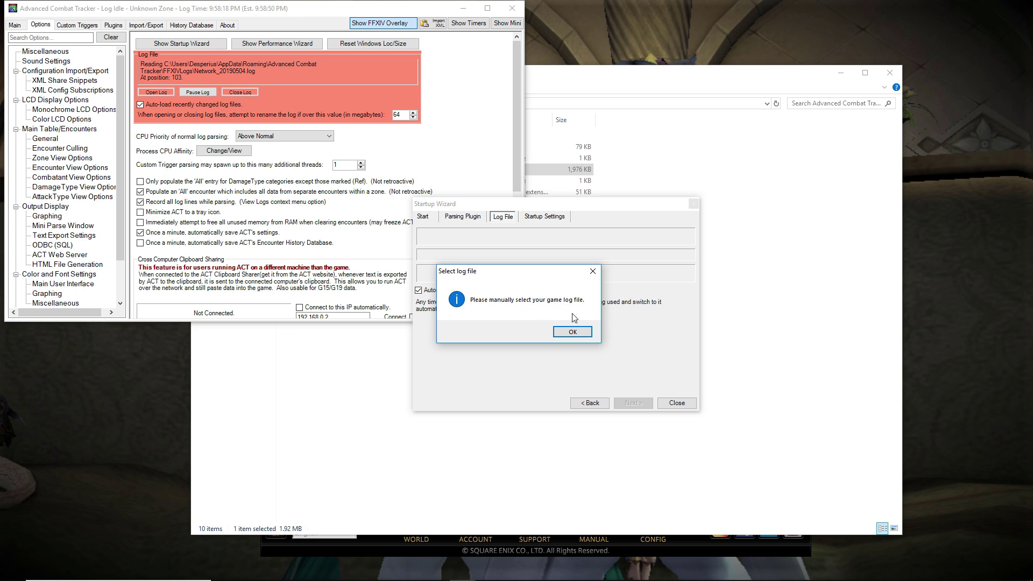
pyautogui.click(586, 335)
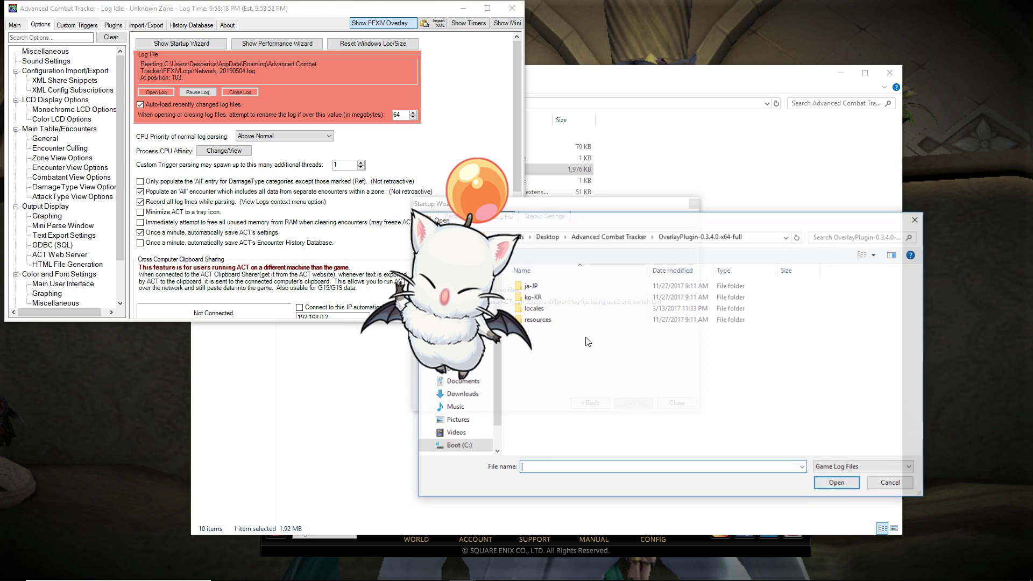
# Step: Browse from the user's home folder through Documents and My Games to the FINAL FANTASY XIV - A Realm Reborn folder
pyautogui.moveTo(677, 218); pyautogui.dragTo(638, 176)
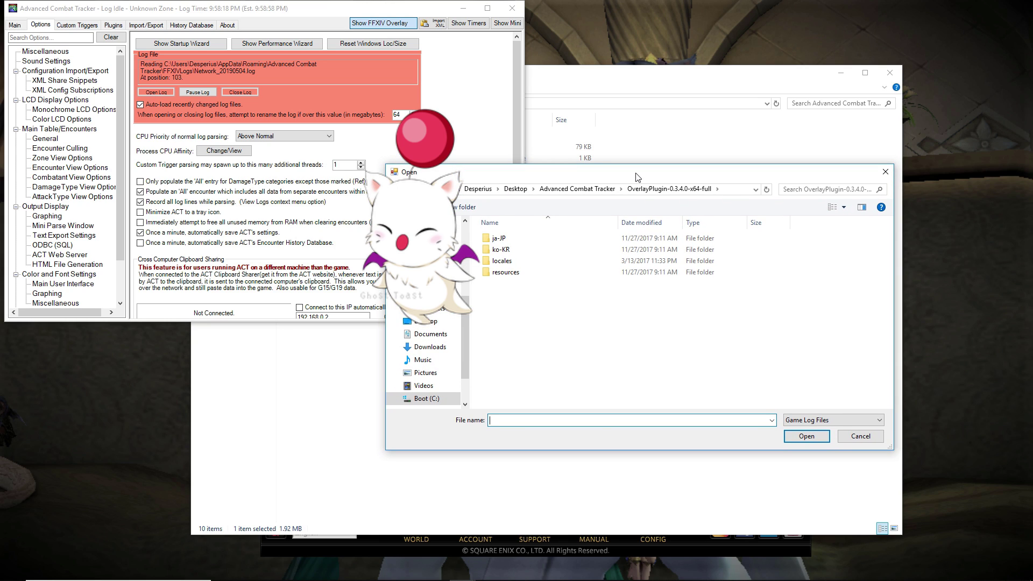
pyautogui.moveTo(465, 307); pyautogui.dragTo(464, 267)
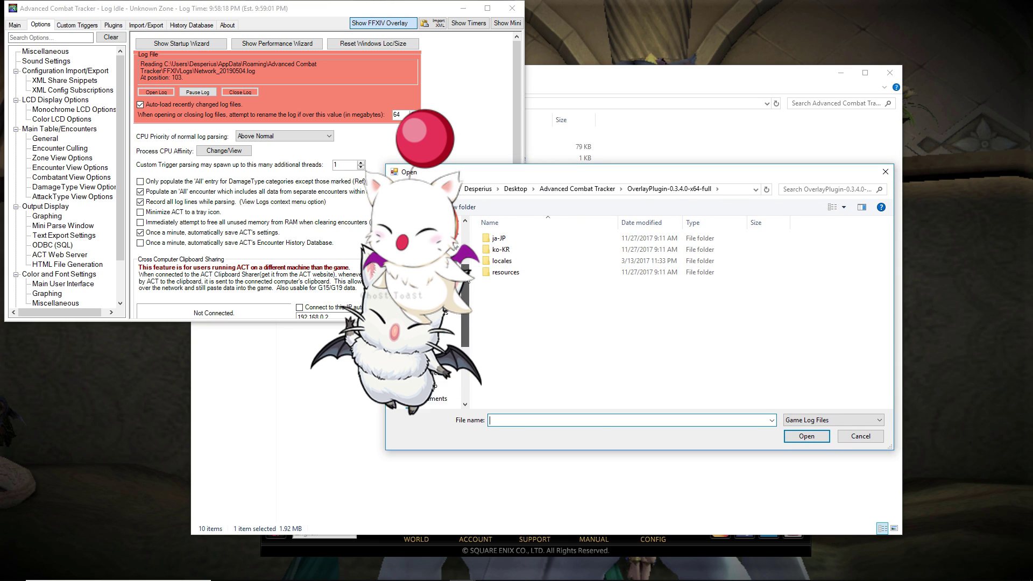
pyautogui.click(456, 189)
pyautogui.click(484, 202)
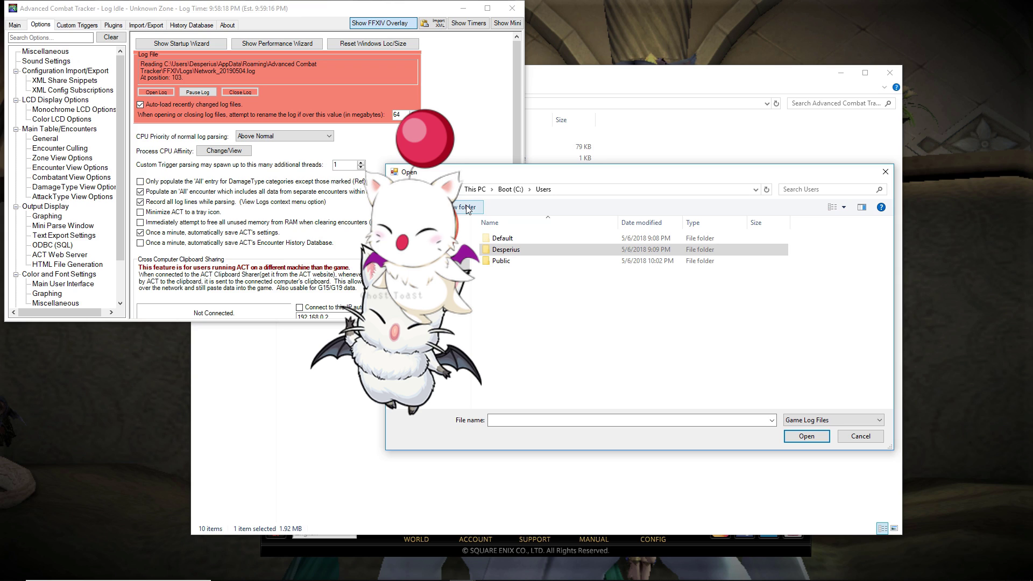
pyautogui.doubleClick(507, 248)
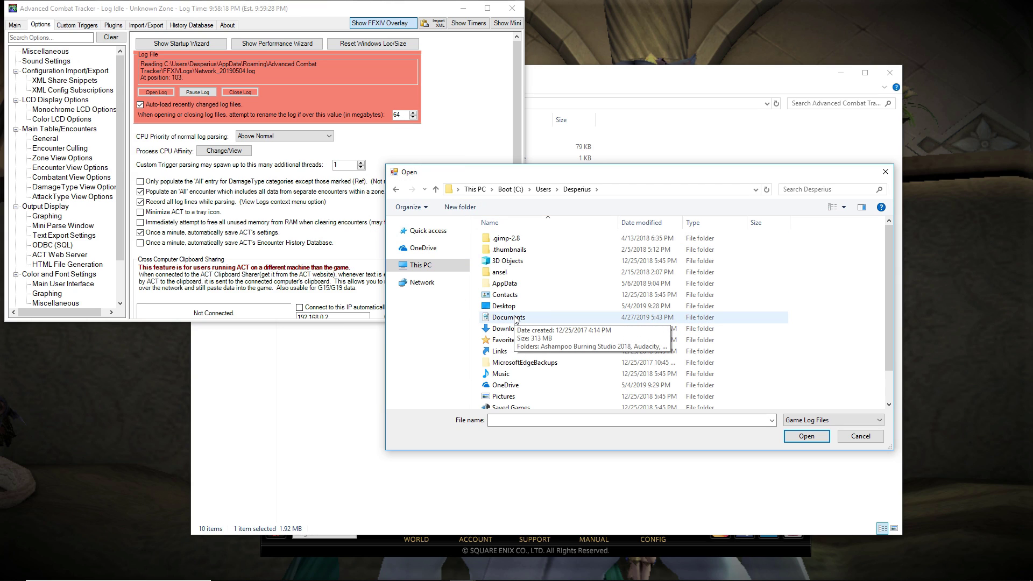
pyautogui.scroll(-1, 516, 319)
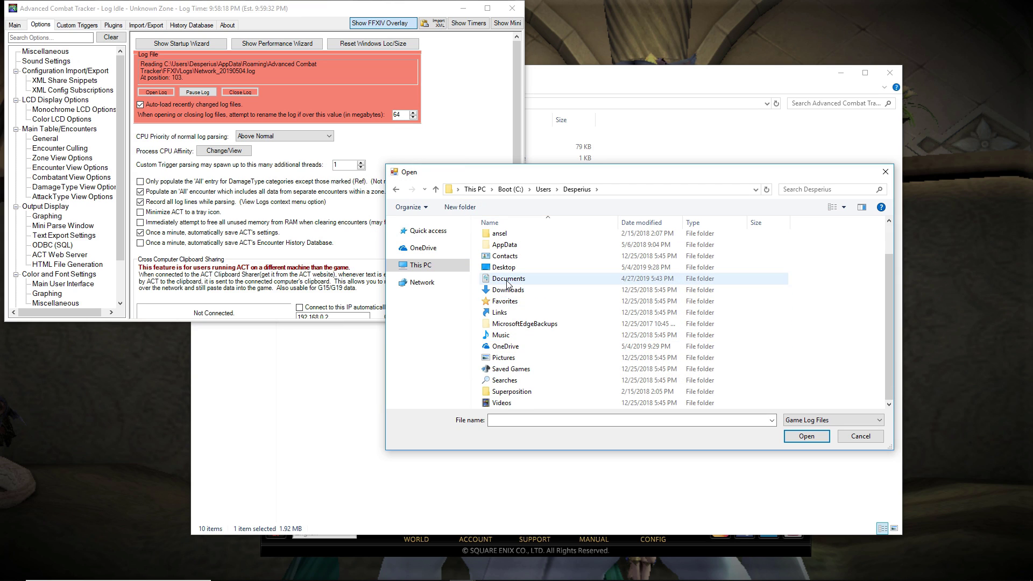
pyautogui.doubleClick(508, 283)
pyautogui.doubleClick(512, 355)
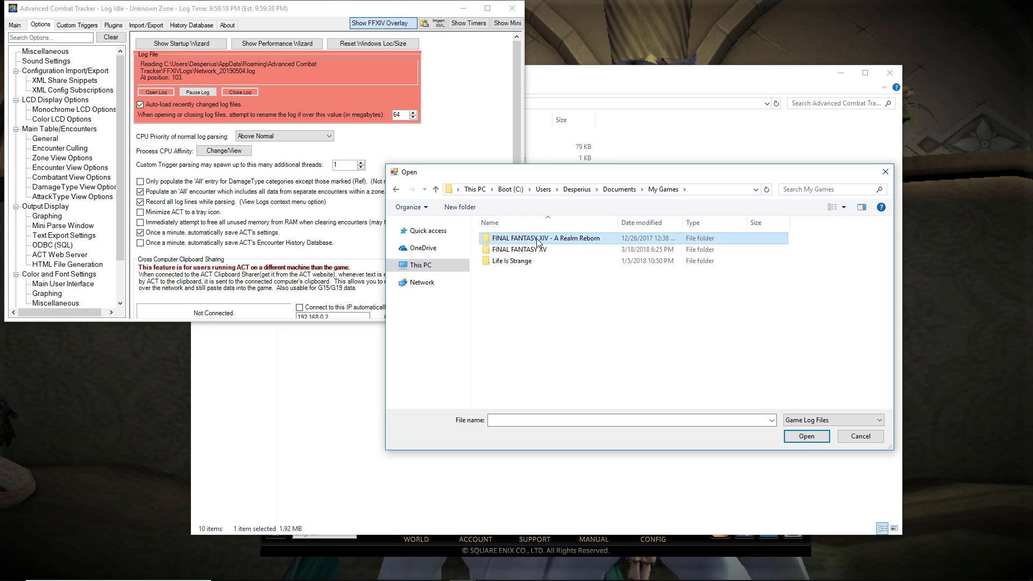
pyautogui.doubleClick(581, 244)
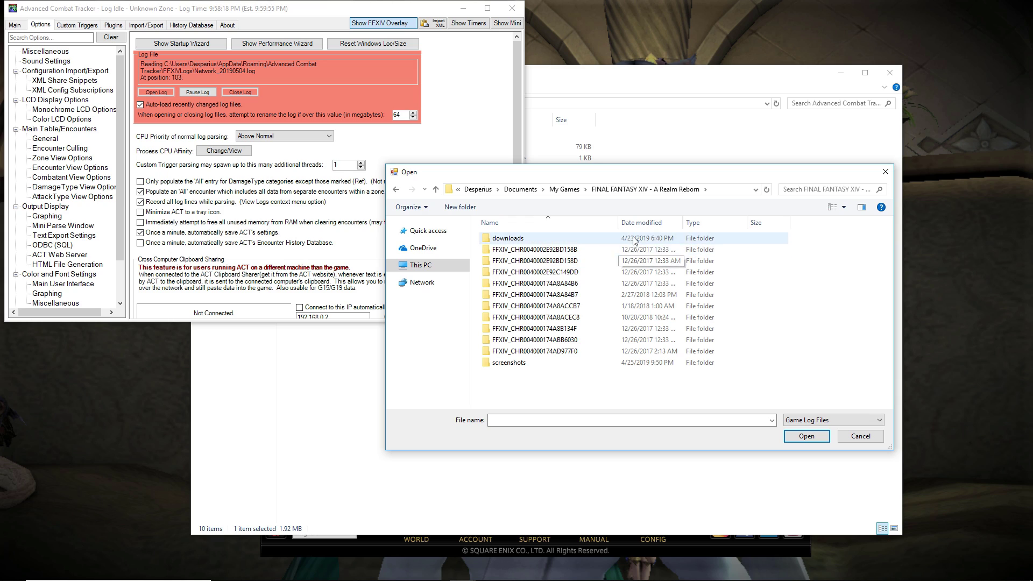
pyautogui.doubleClick(569, 340)
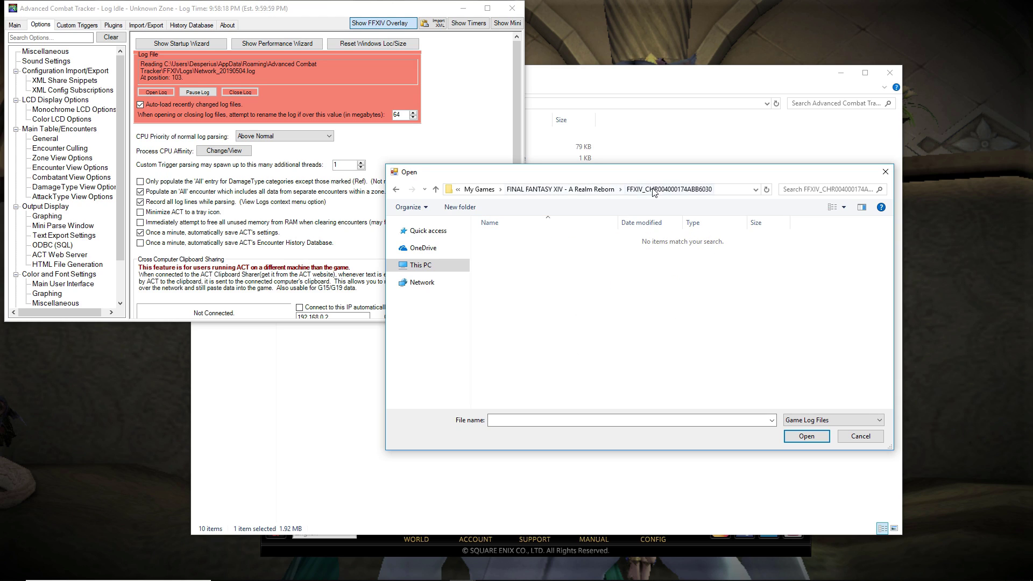
pyautogui.click(585, 193)
pyautogui.click(584, 193)
pyautogui.doubleClick(567, 243)
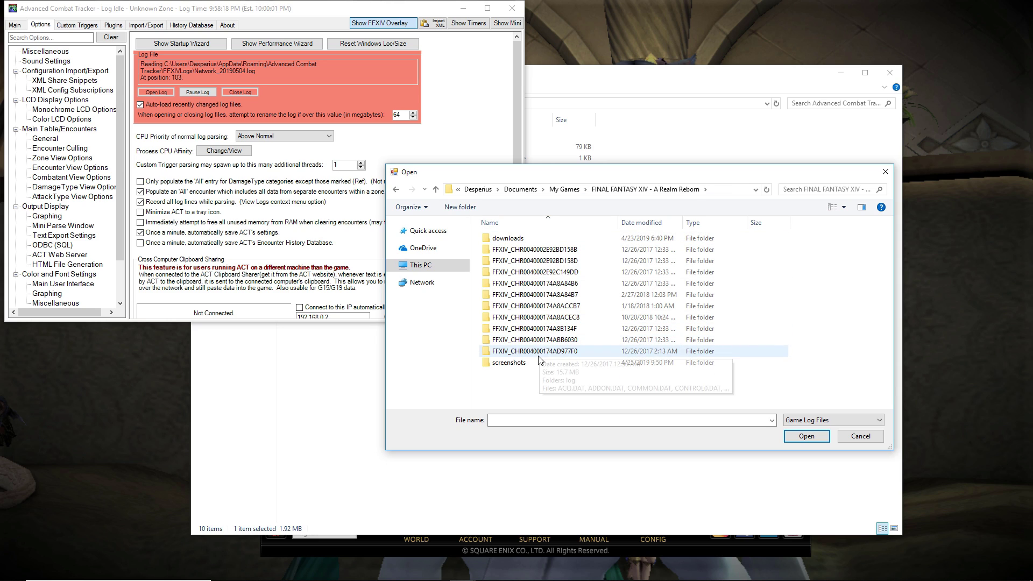
# Step: Load the 00000000 log file from the log subfolder of the last-listed FFXIV_CHR character folder
pyautogui.doubleClick(539, 359)
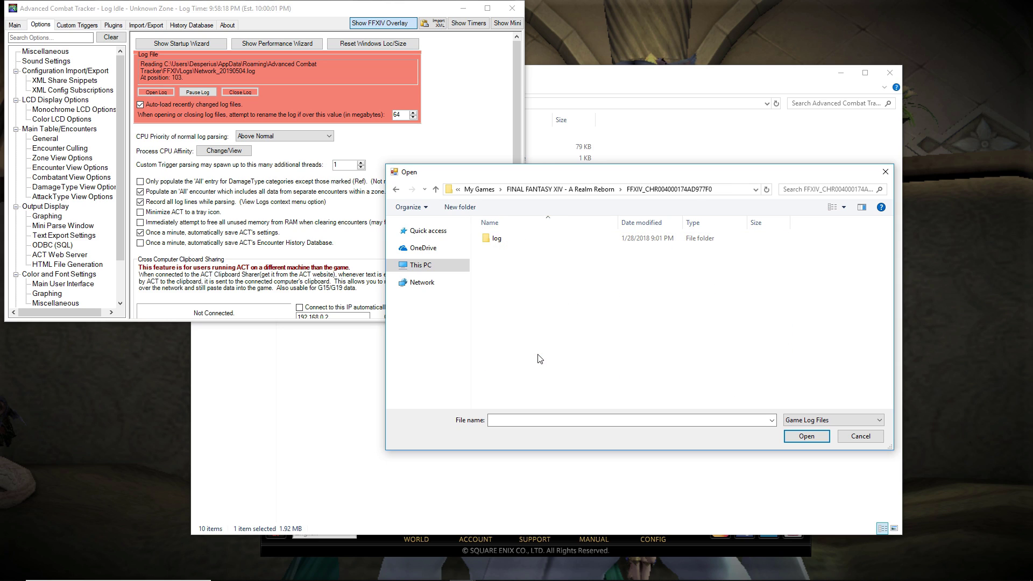
pyautogui.doubleClick(510, 242)
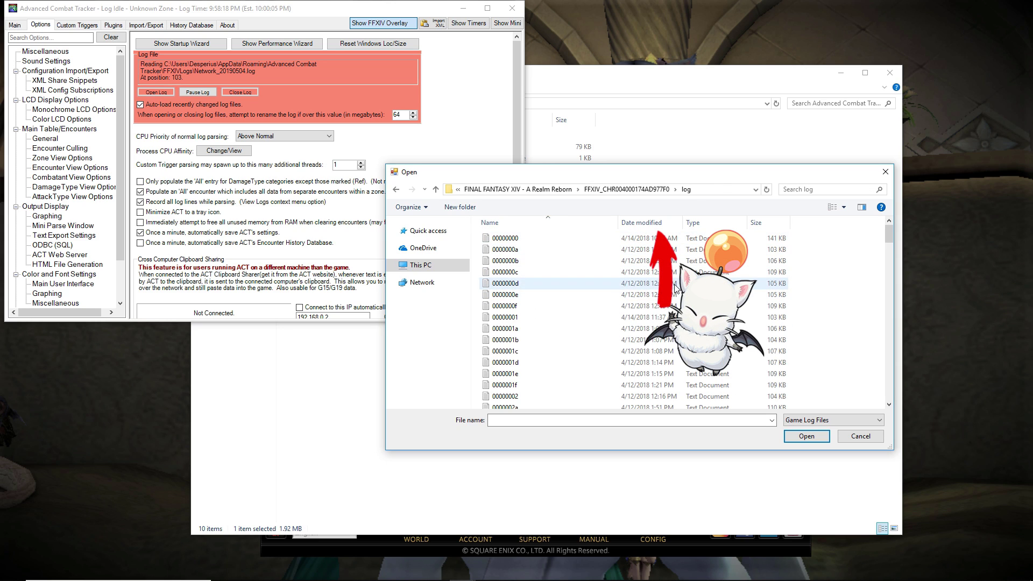
pyautogui.moveTo(889, 235)
pyautogui.mouseDown()
pyautogui.moveTo(908, 294)
pyautogui.moveTo(917, 406)
pyautogui.moveTo(888, 226)
pyautogui.mouseUp()
pyautogui.click(515, 239)
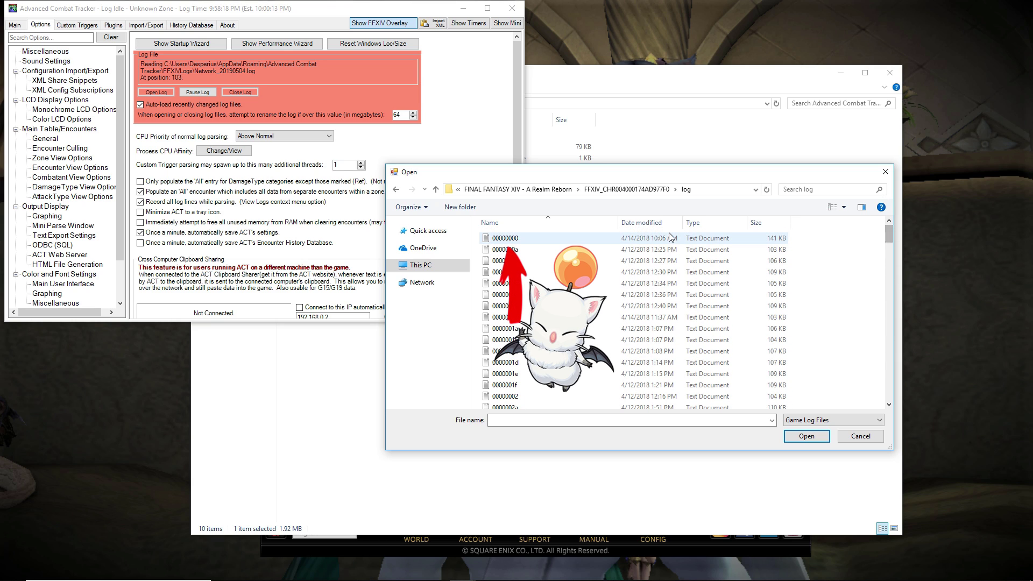
pyautogui.click(806, 435)
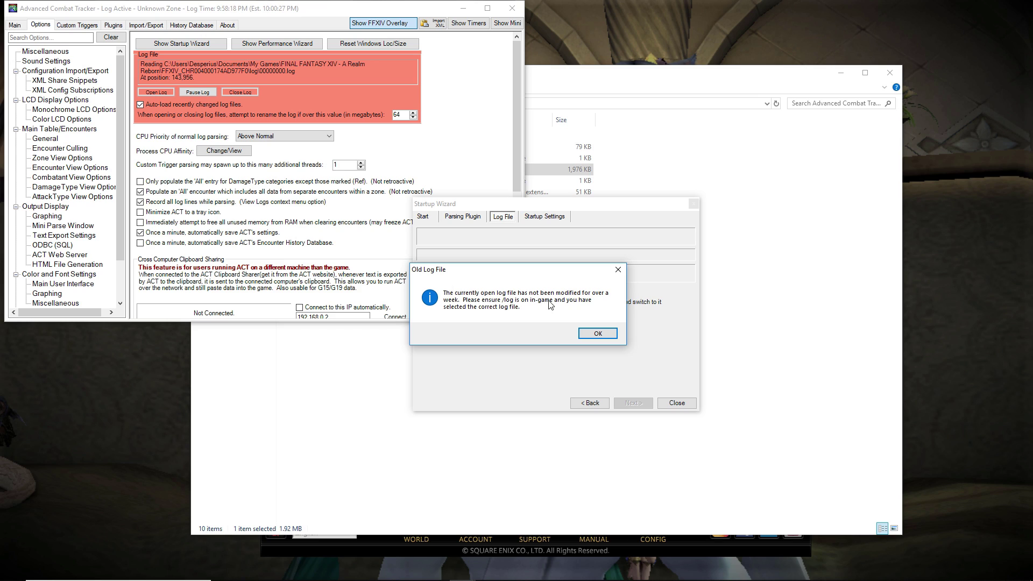
# Step: Dismiss the old log file notice and finish the Startup Wizard, keeping its default startup settings
pyautogui.moveTo(550, 276); pyautogui.dragTo(619, 277)
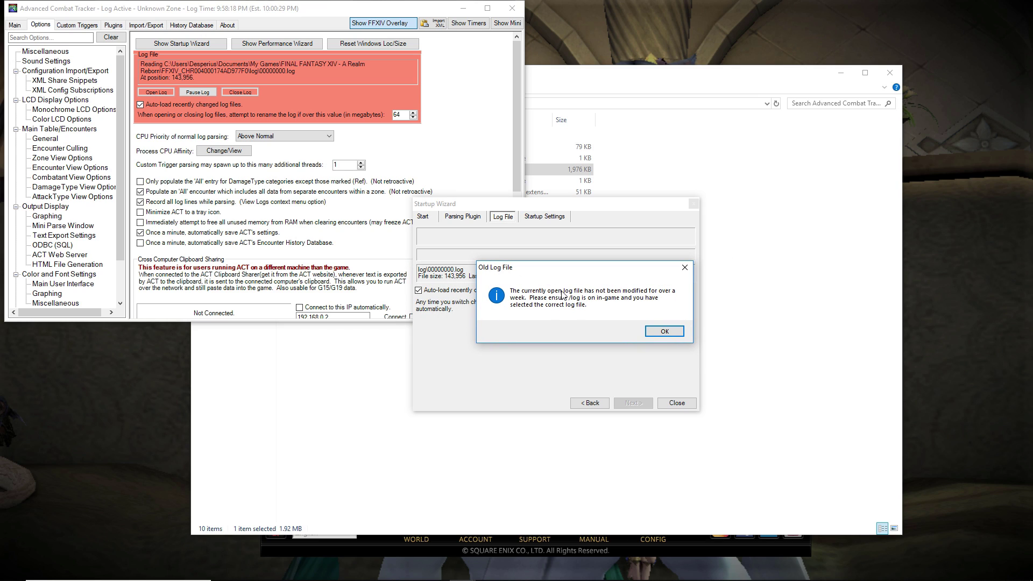
pyautogui.click(660, 327)
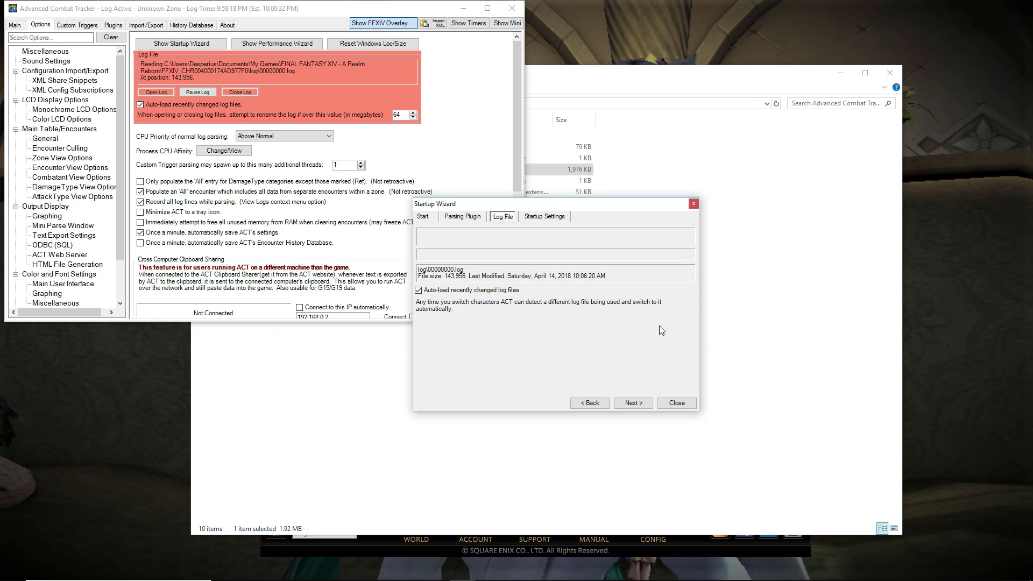
pyautogui.click(634, 404)
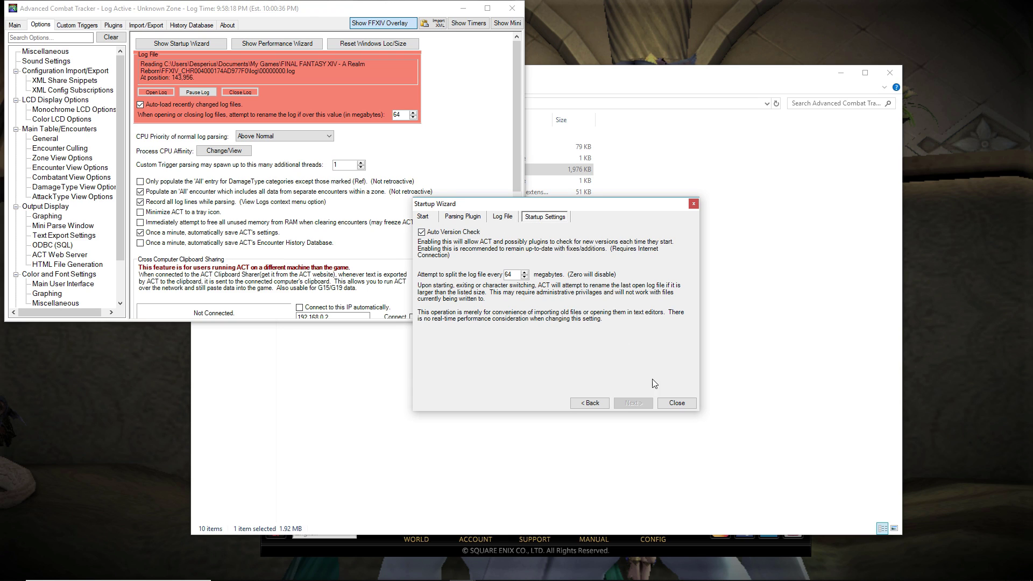
pyautogui.click(675, 403)
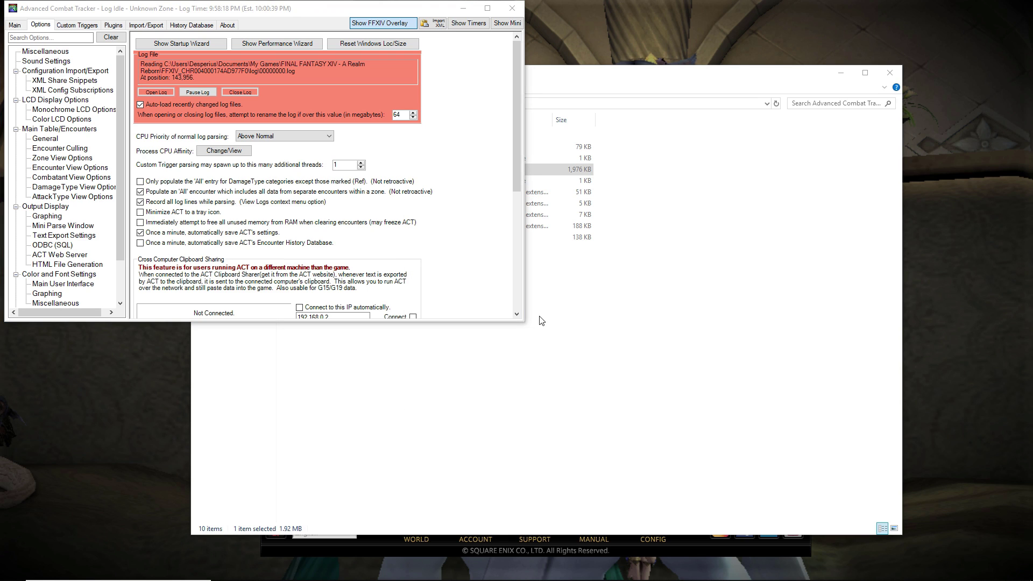
# Step: Add and enable OverlayPlugin.dll from the OverlayPlugin-0.3.4.0-x64-full folder as a plugin in Advanced Combat Tracker
pyautogui.moveTo(274, 7); pyautogui.dragTo(527, 99)
pyautogui.click(365, 117)
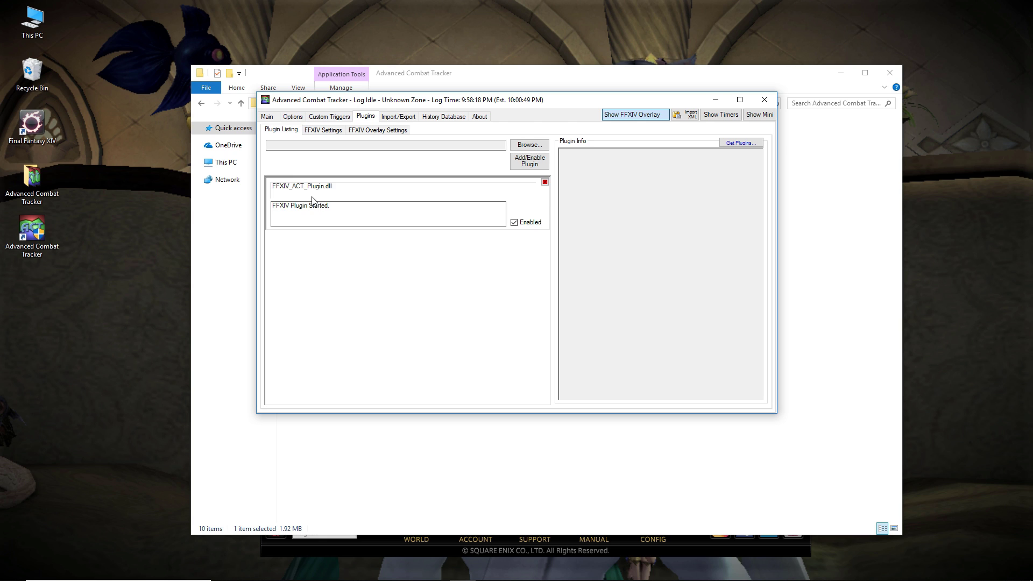
pyautogui.click(521, 148)
pyautogui.doubleClick(425, 182)
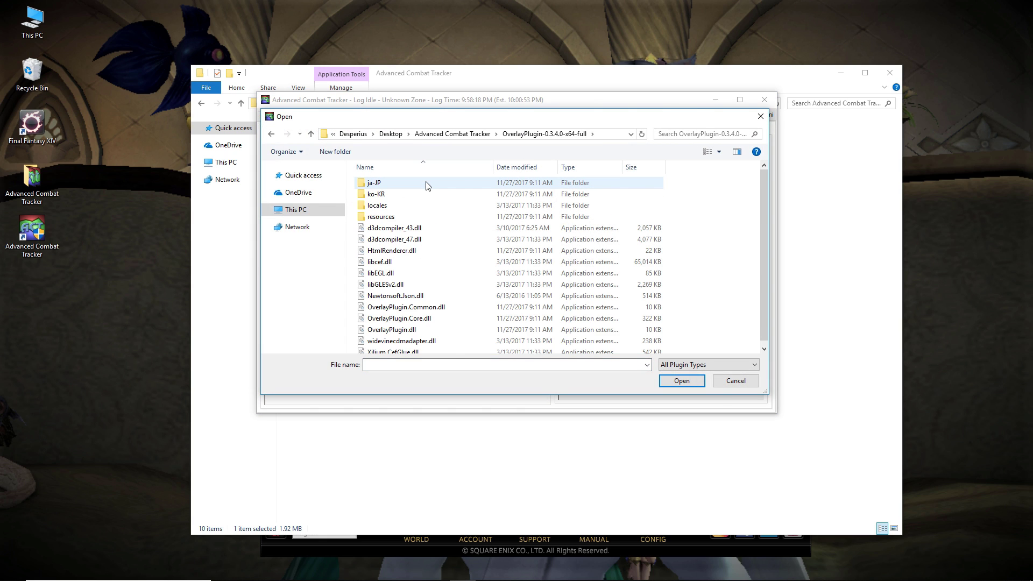
pyautogui.click(401, 329)
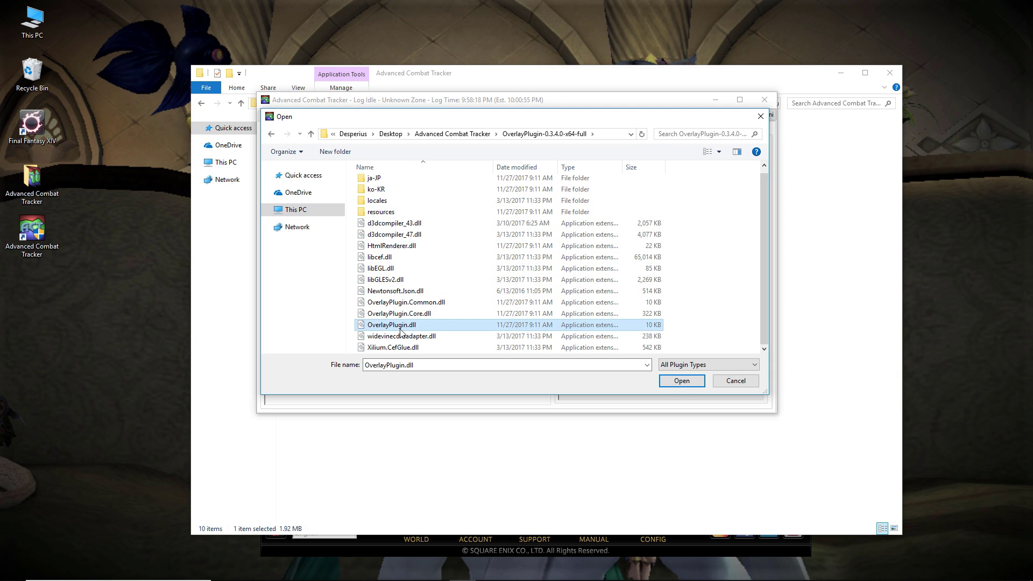
pyautogui.click(681, 381)
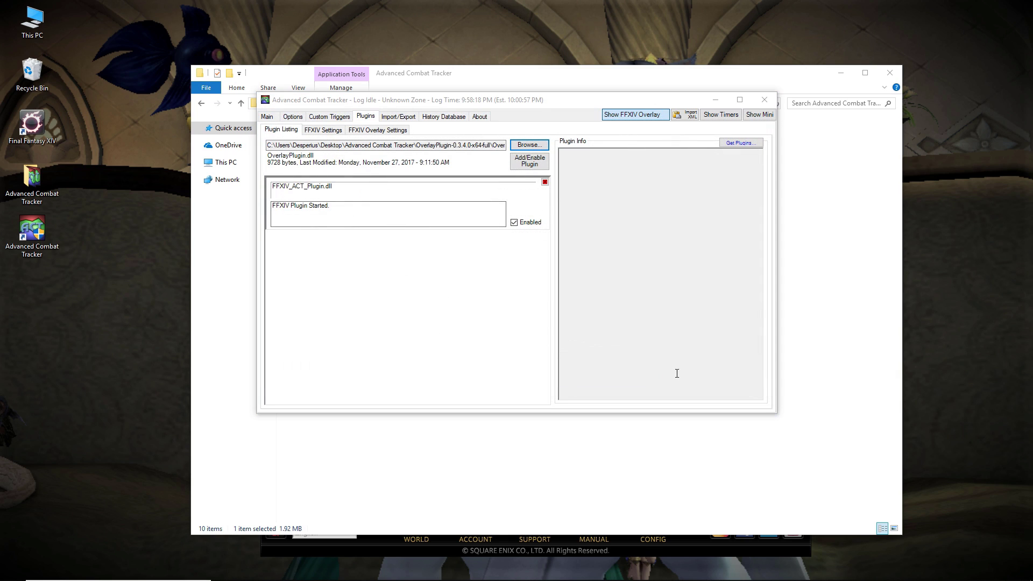
pyautogui.click(535, 167)
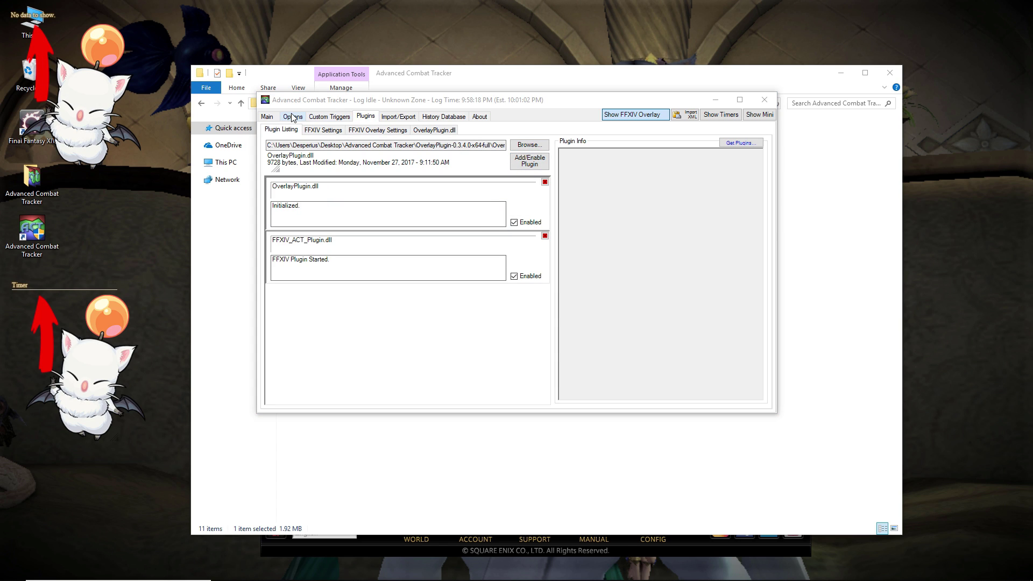
pyautogui.click(336, 132)
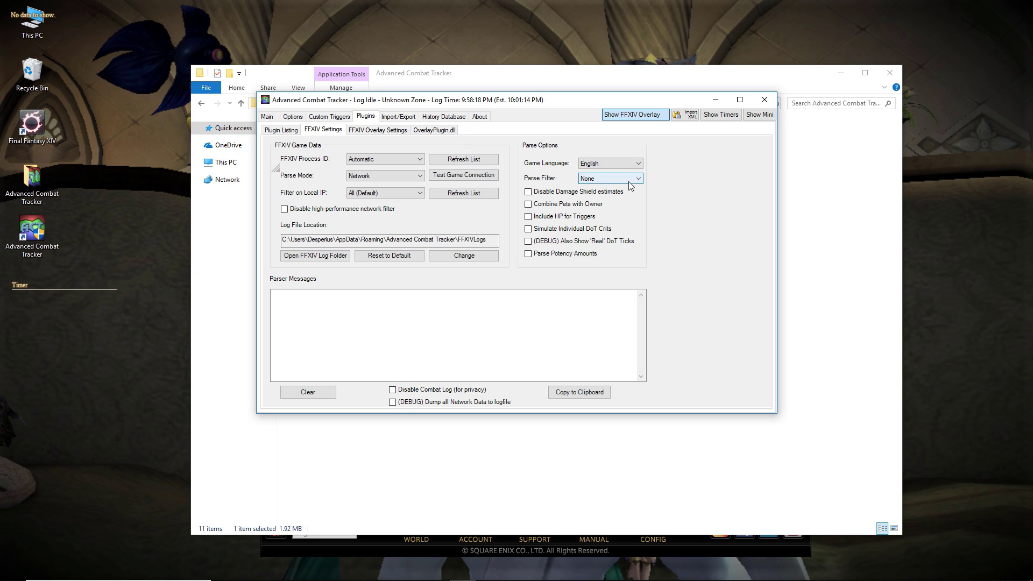
pyautogui.click(425, 130)
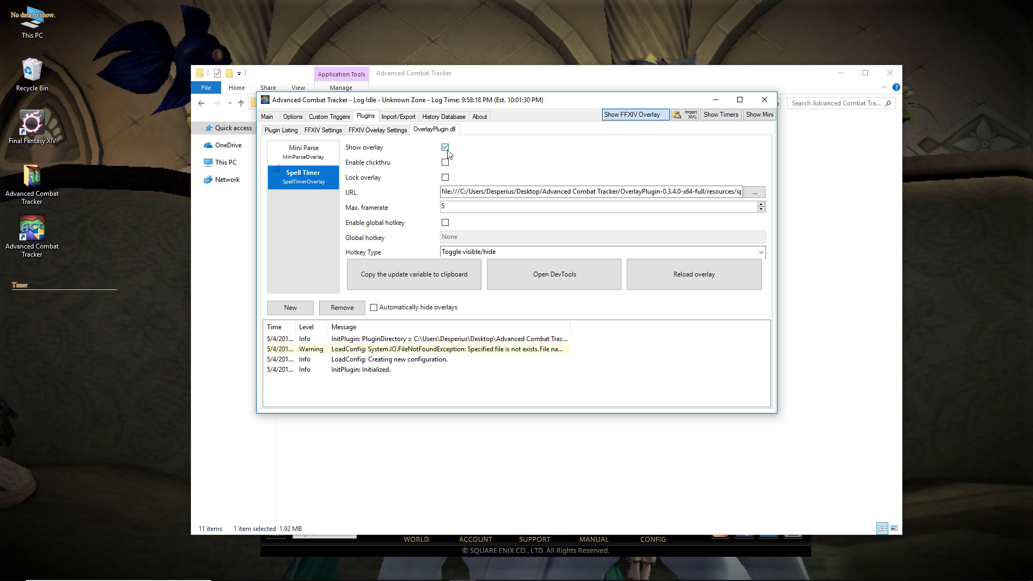
pyautogui.click(312, 154)
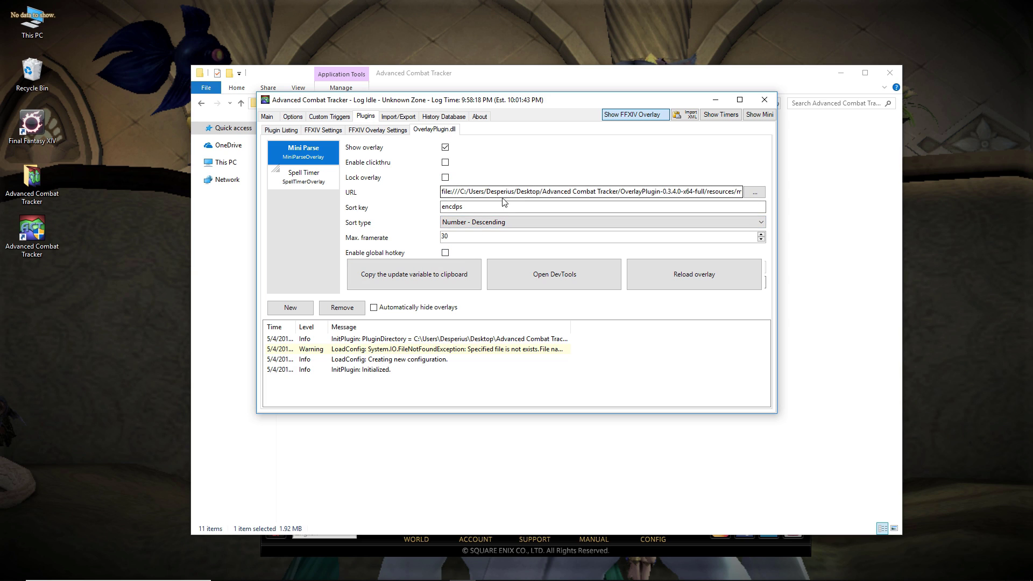
pyautogui.moveTo(444, 191); pyautogui.dragTo(885, 192)
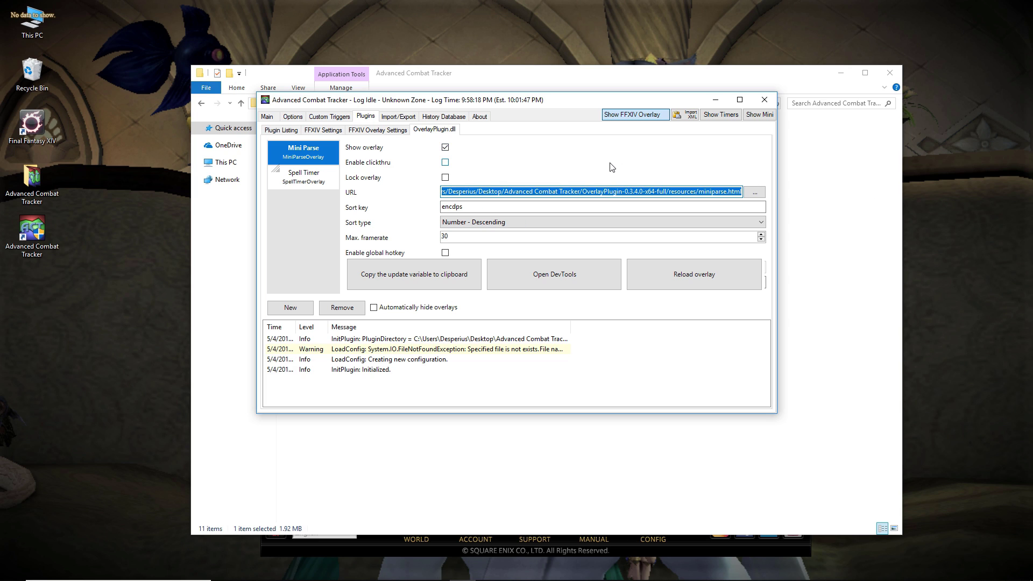
pyautogui.write('https://hibiyasleep.github.io/kagerou/overlay')
pyautogui.hotkey('ctrl', 'a')
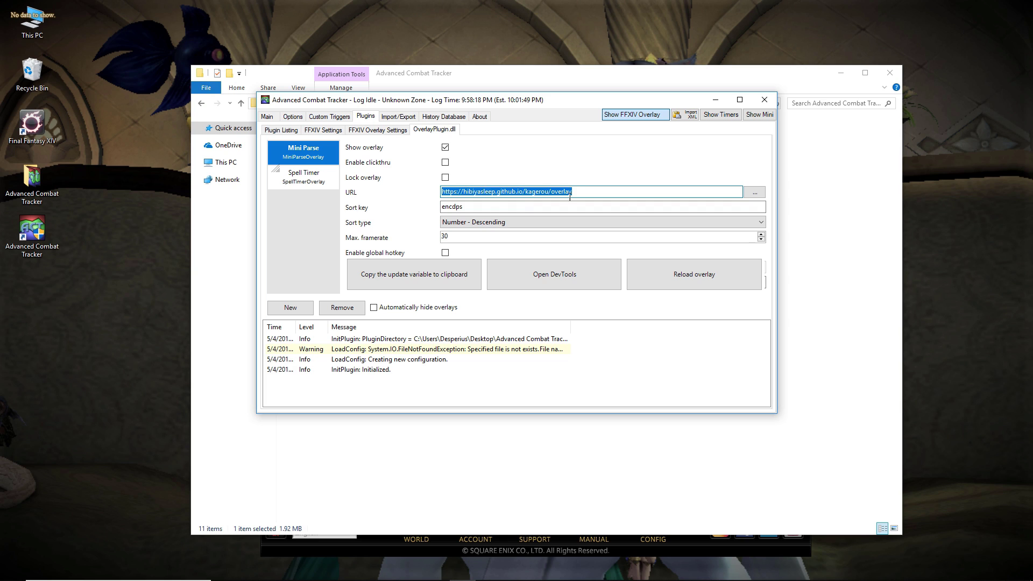
pyautogui.click(498, 192)
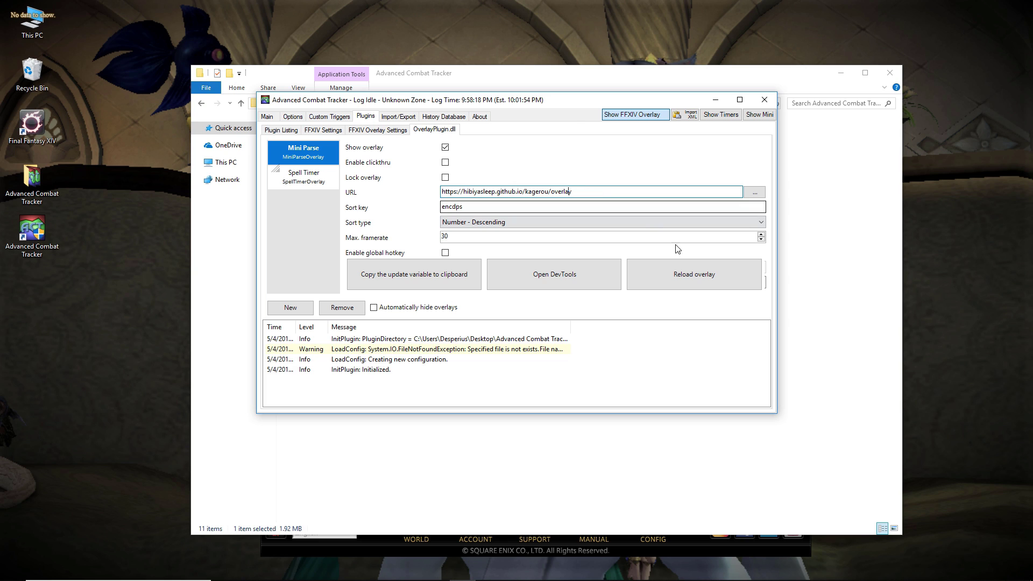
# Step: Reload the Mini Parse overlay and move the Kagerou overlay window down to the lower-left corner of the desktop
pyautogui.click(688, 274)
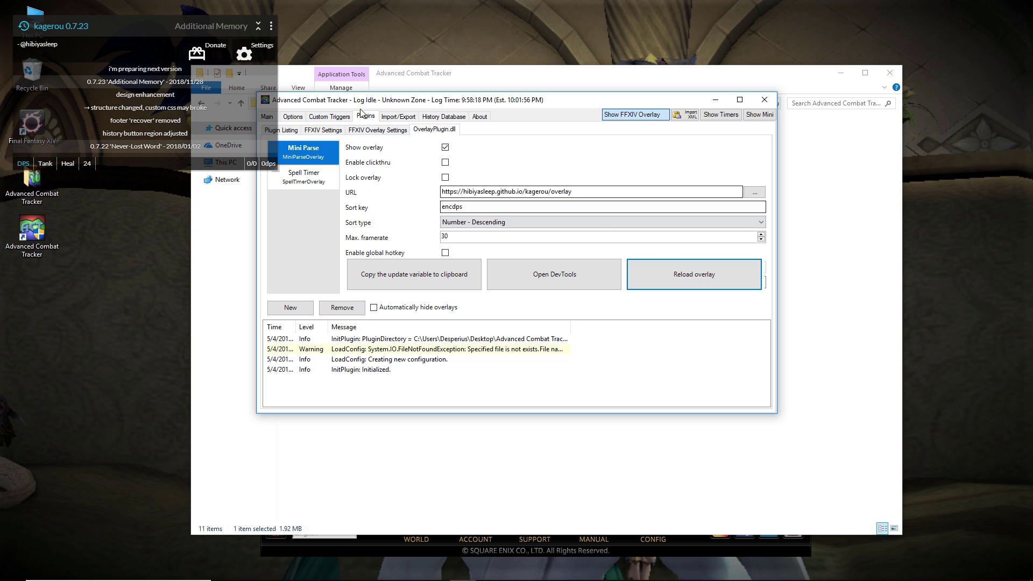
pyautogui.moveTo(153, 26); pyautogui.dragTo(148, 331)
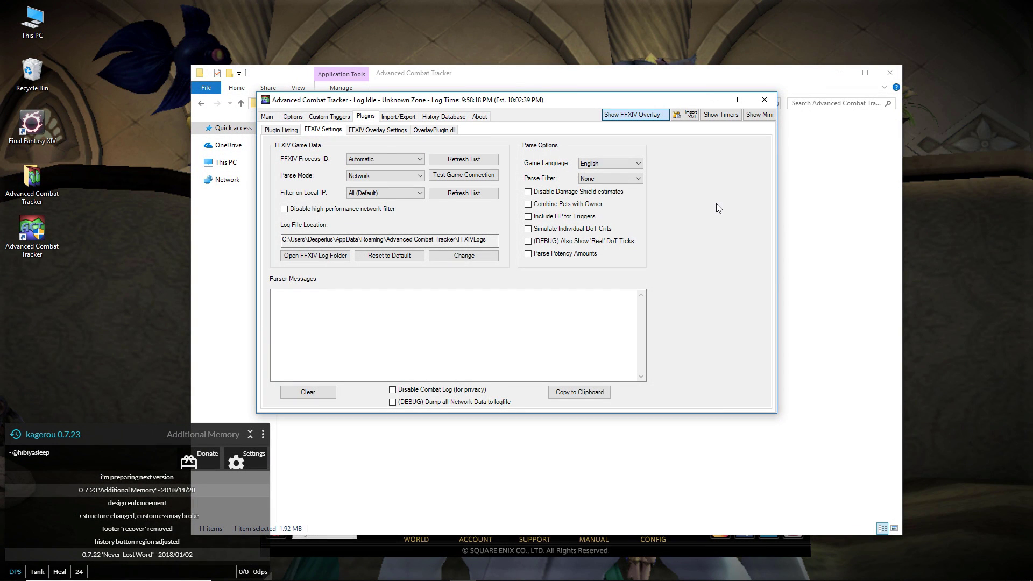
# Step: Keep the FFXIV plugin's parse filter at None and enable Combine Pets with Owner
pyautogui.click(590, 179)
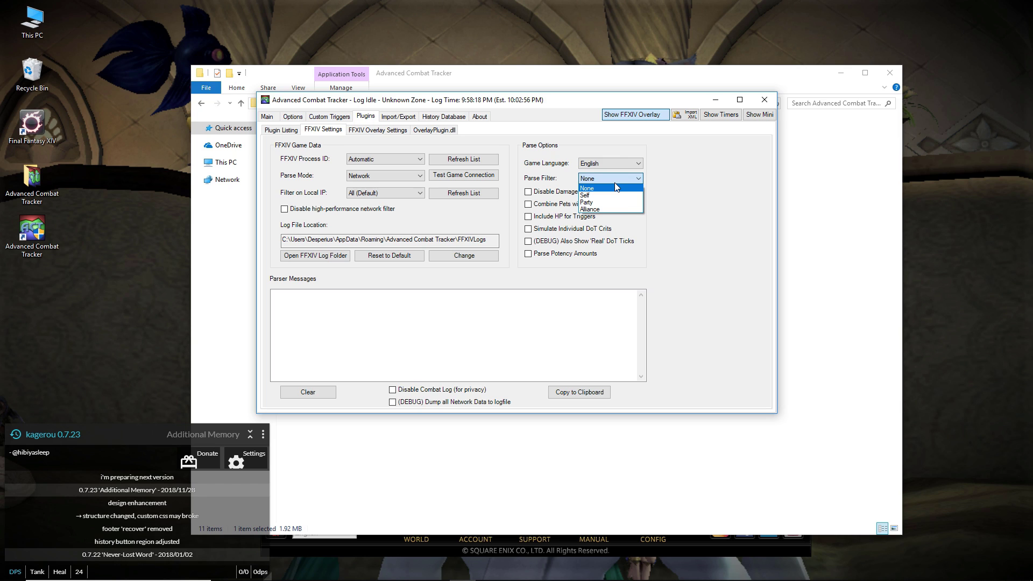
pyautogui.click(617, 188)
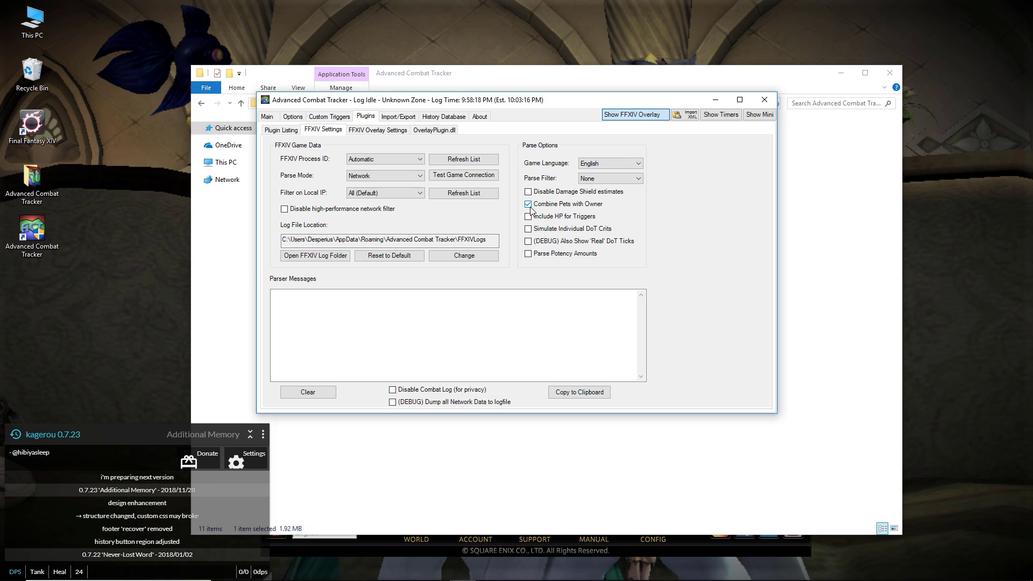
# Step: Go to the delay before a new encounter, 6 seconds, in the general Main Table/Encounters options
pyautogui.click(303, 119)
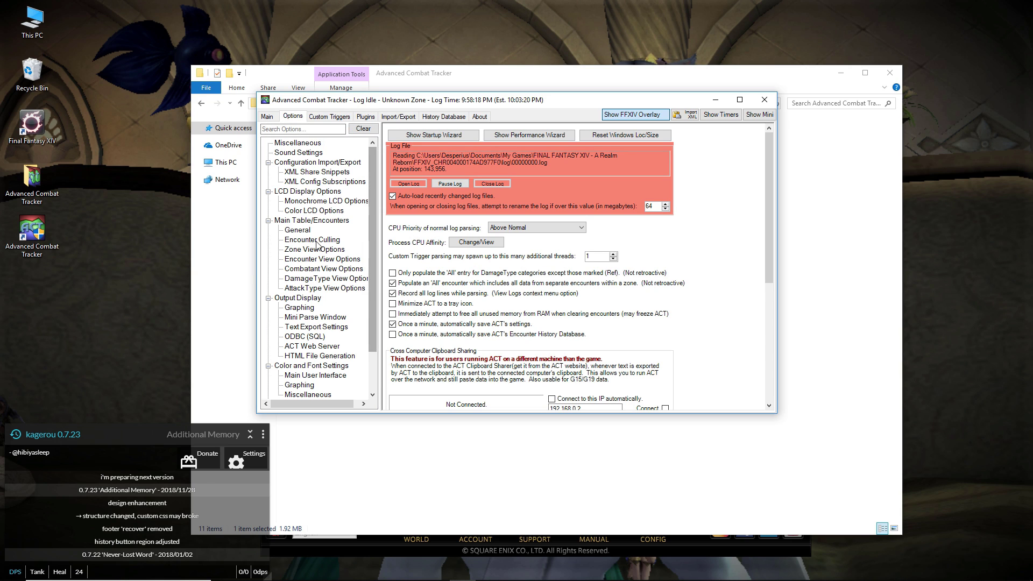
pyautogui.click(298, 230)
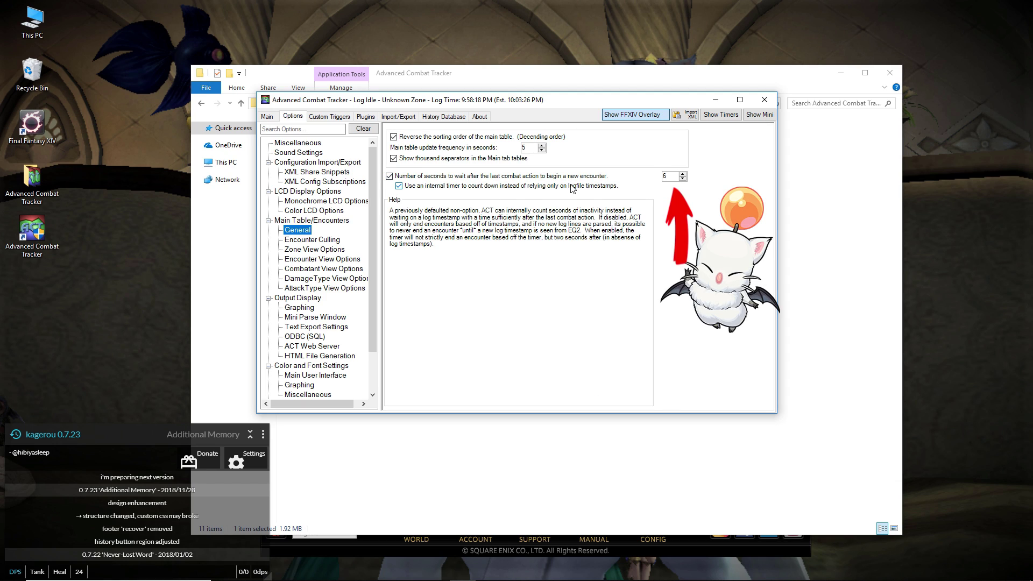
pyautogui.click(672, 177)
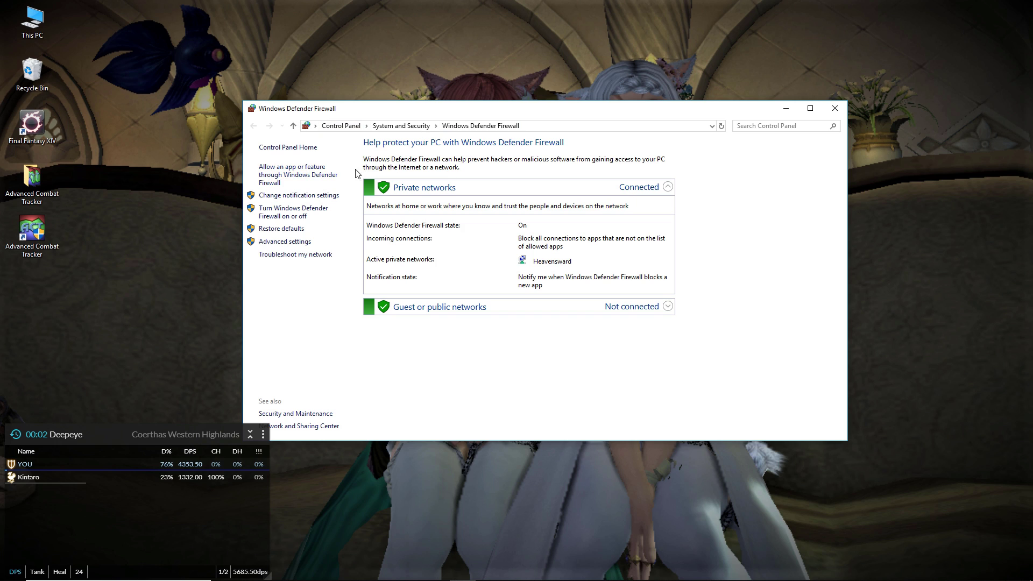
# Step: In Windows Defender Firewall's allowed apps, choose the Advanced Combat Tracker application from its desktop folder as another app to allow
pyautogui.click(295, 183)
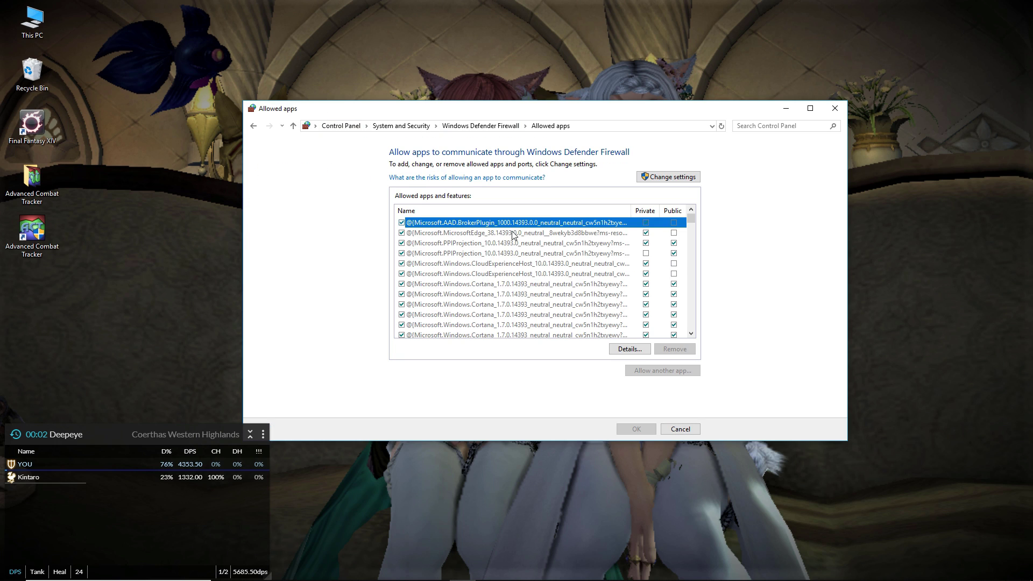
pyautogui.click(669, 181)
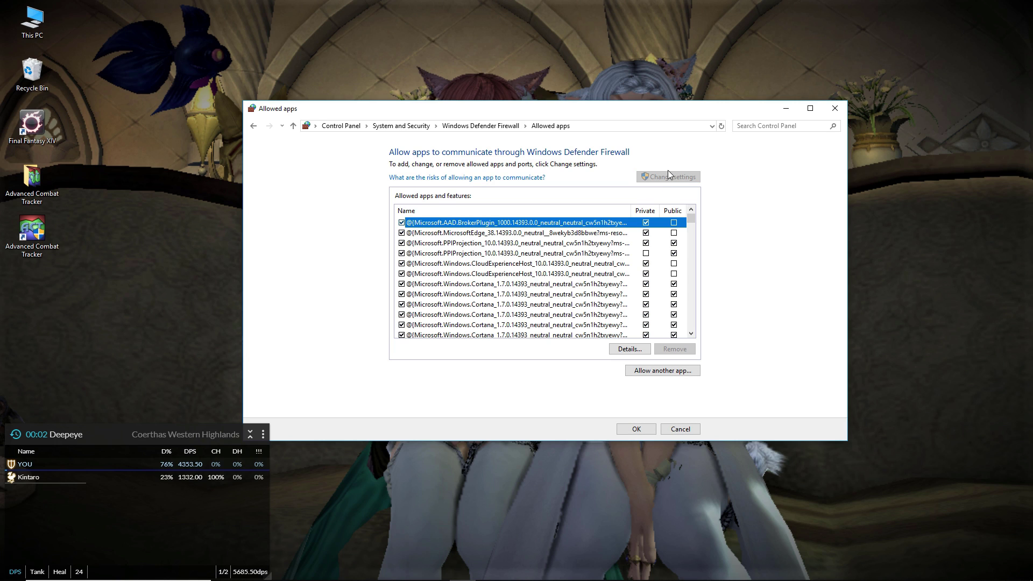
pyautogui.click(657, 371)
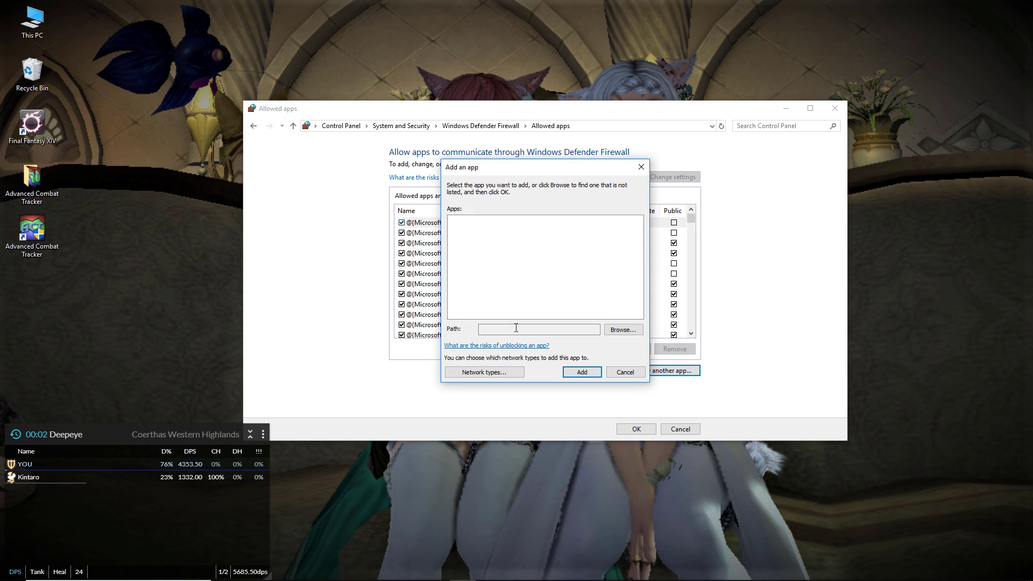
pyautogui.click(621, 329)
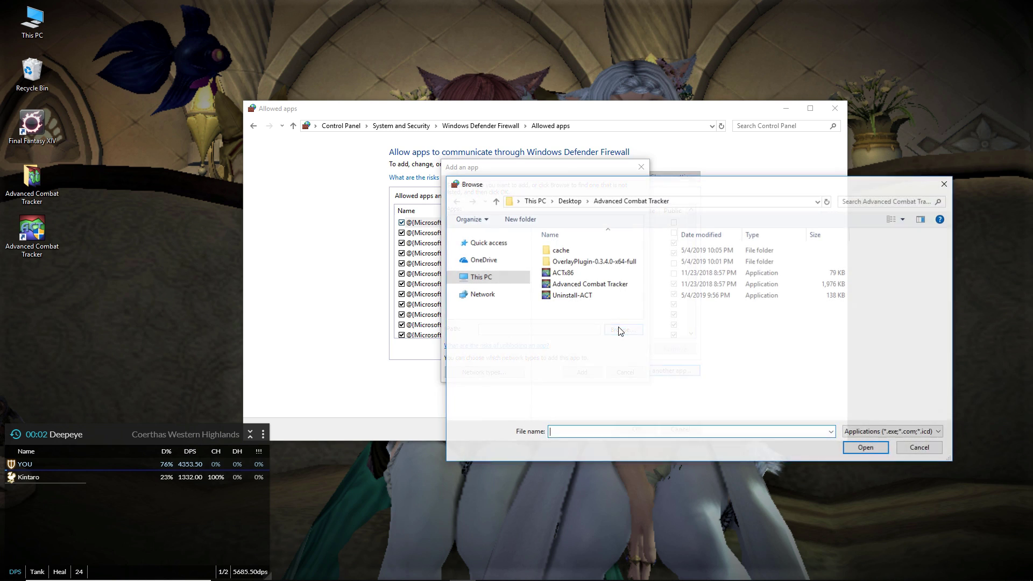
pyautogui.click(590, 285)
pyautogui.click(573, 273)
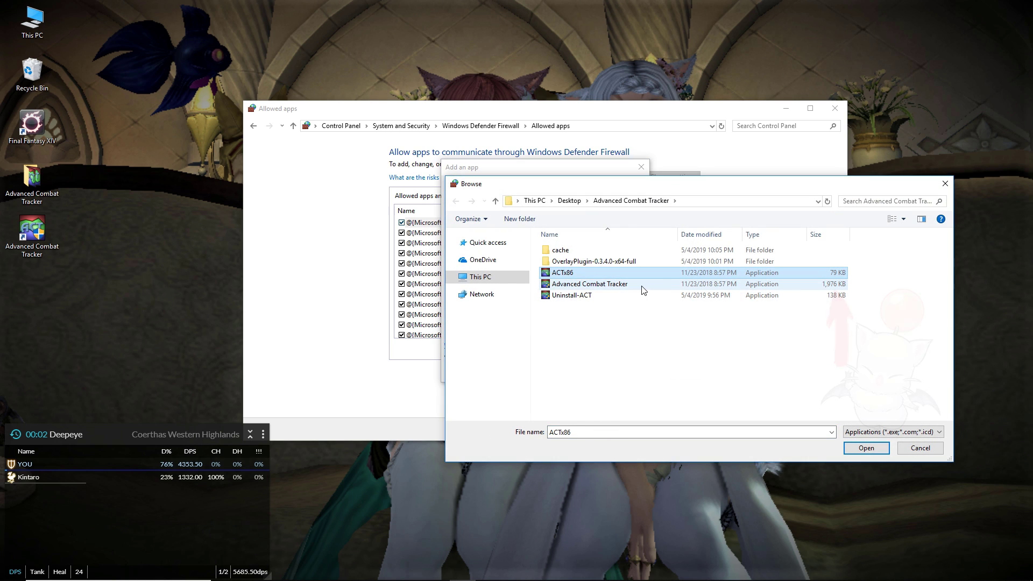
pyautogui.click(643, 285)
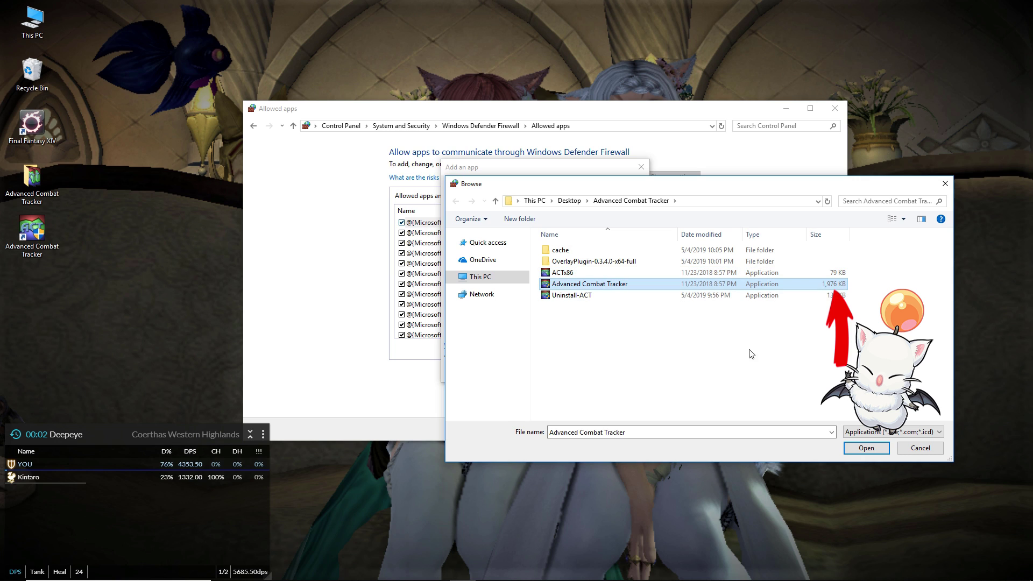
pyautogui.click(867, 448)
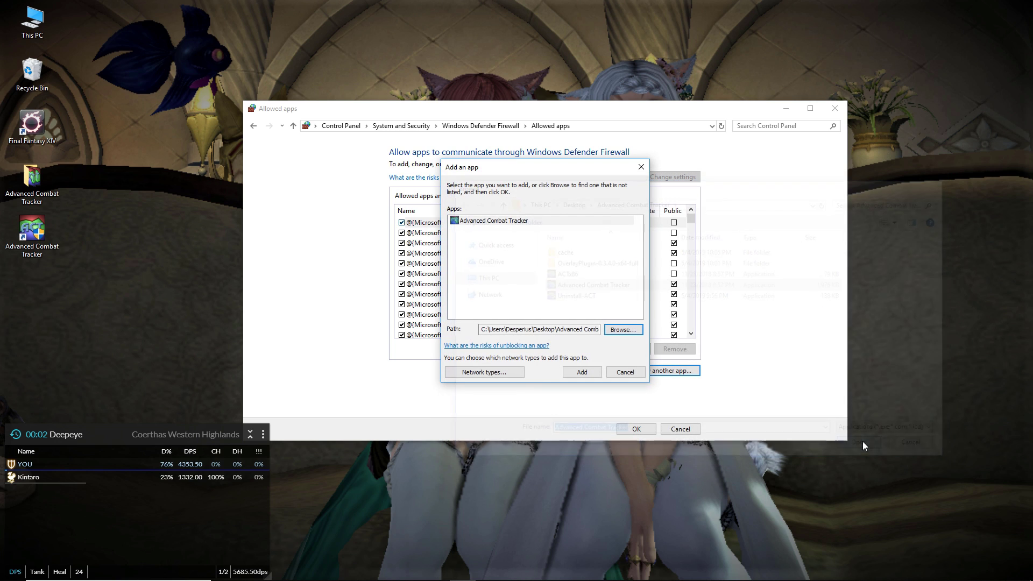
# Step: Try to add Advanced Combat Tracker to the firewall's allowed apps and dismiss the resulting notice
pyautogui.click(581, 372)
pyautogui.click(596, 338)
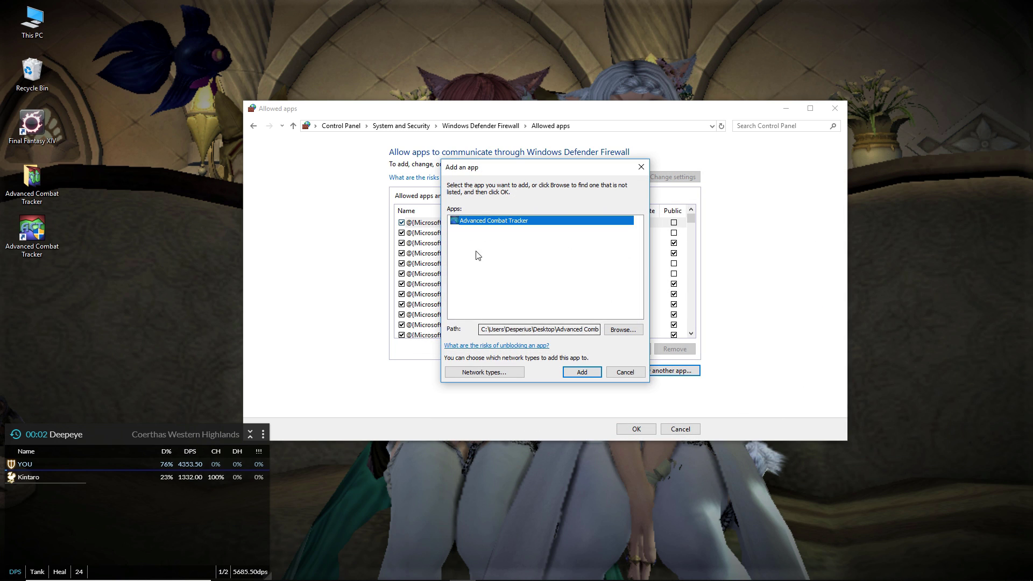
pyautogui.click(588, 370)
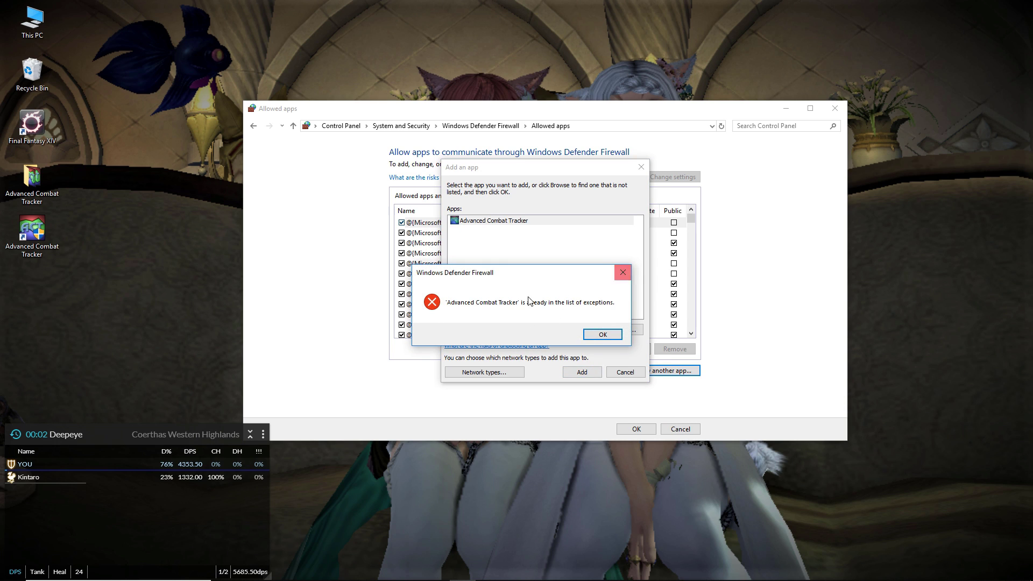
pyautogui.click(628, 268)
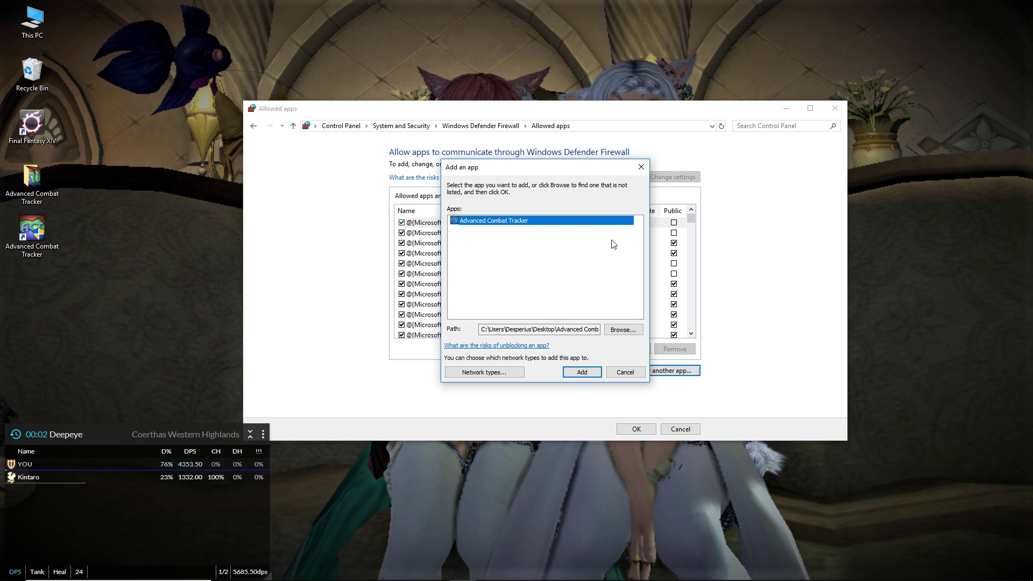
pyautogui.click(538, 262)
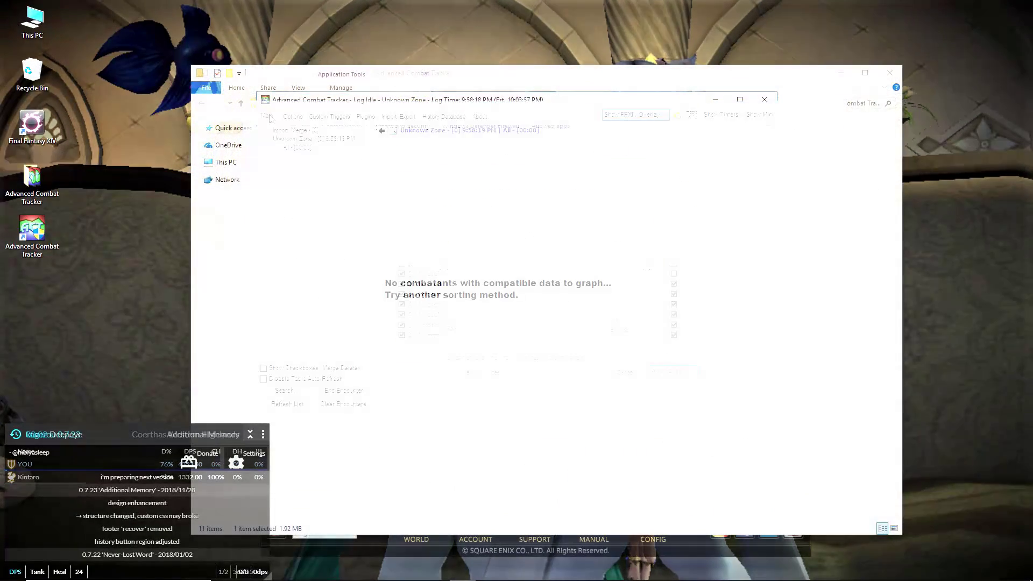
pyautogui.click(329, 115)
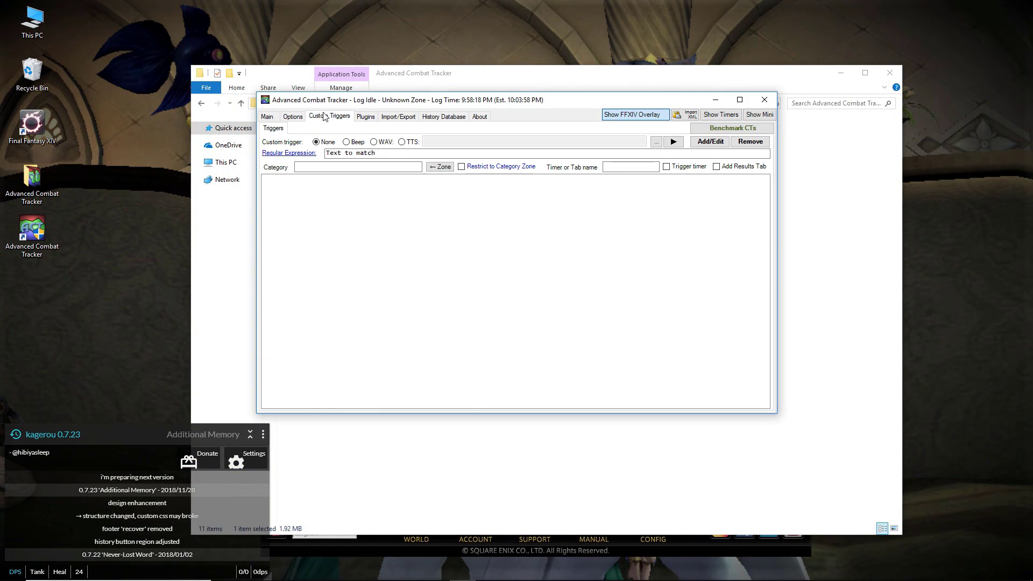
pyautogui.click(363, 116)
pyautogui.click(341, 119)
pyautogui.click(362, 116)
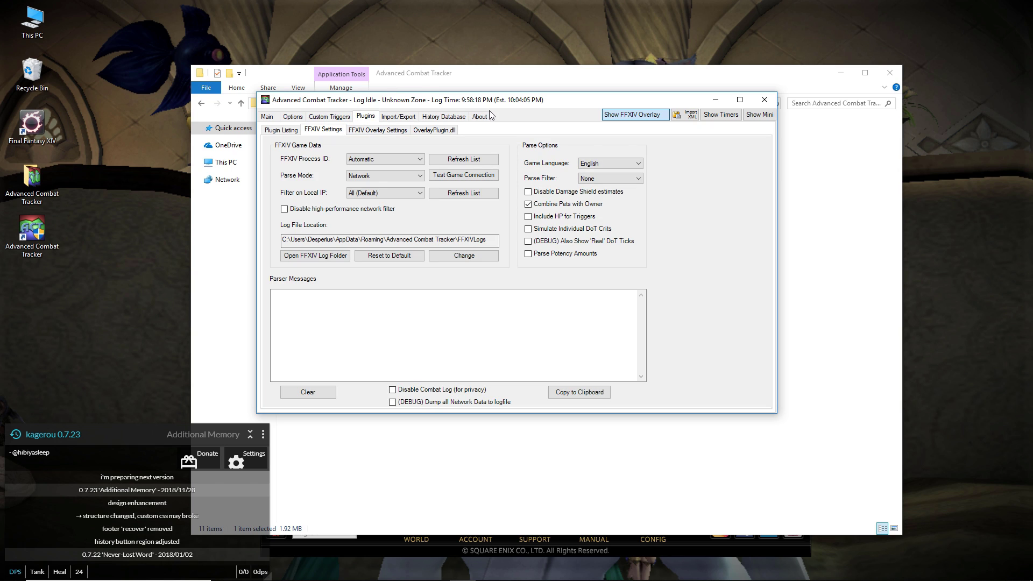
pyautogui.click(765, 99)
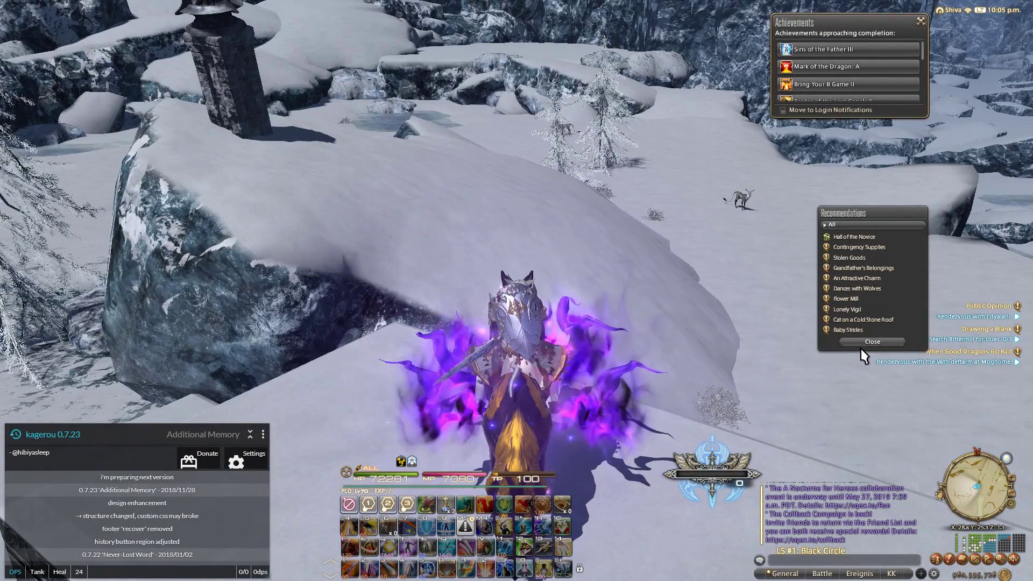
# Step: In Final Fantasy XIV, close the Recommendations and Achievements windows and target an Ice Sprite
pyautogui.click(872, 342)
pyautogui.click(922, 21)
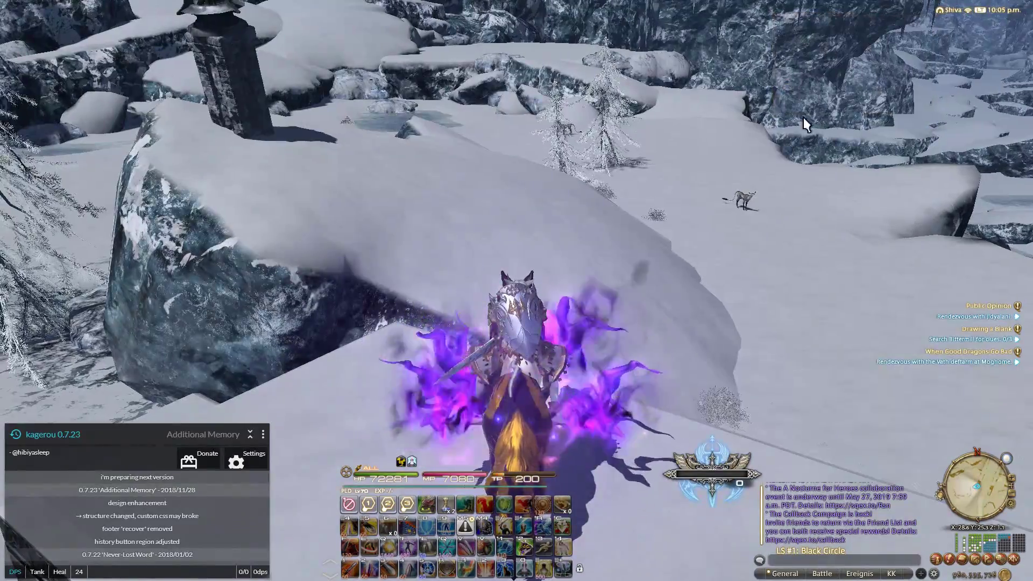
pyautogui.moveTo(793, 123); pyautogui.dragTo(581, 112)
pyautogui.press('Tab')
pyautogui.moveTo(597, 70)
pyautogui.mouseDown()
pyautogui.moveTo(535, 72)
pyautogui.moveTo(612, 72)
pyautogui.mouseUp()
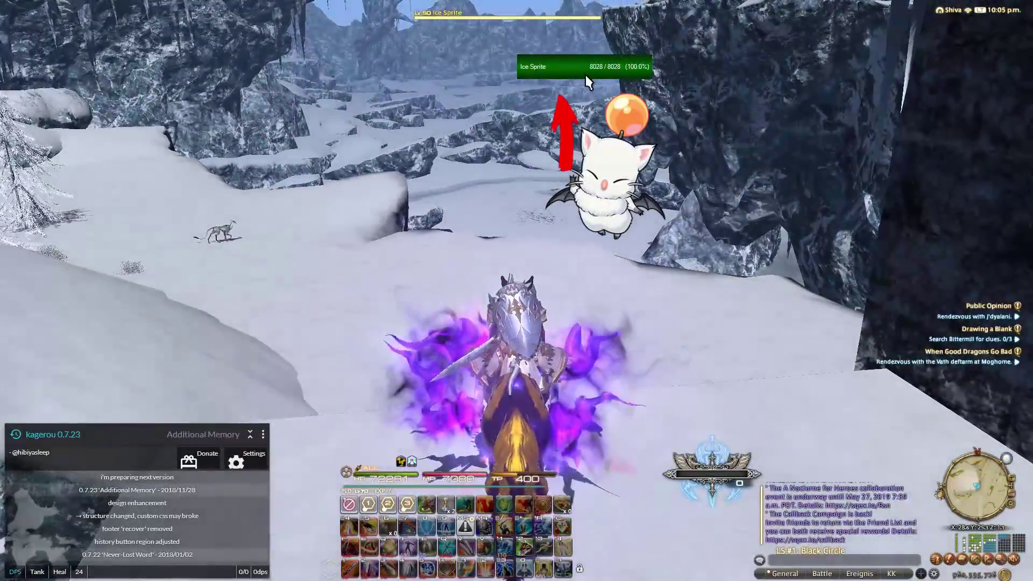
# Step: Approach a Steinbock, target it and attack it with combat skills to test the overlay's damage parsing
pyautogui.press('a')
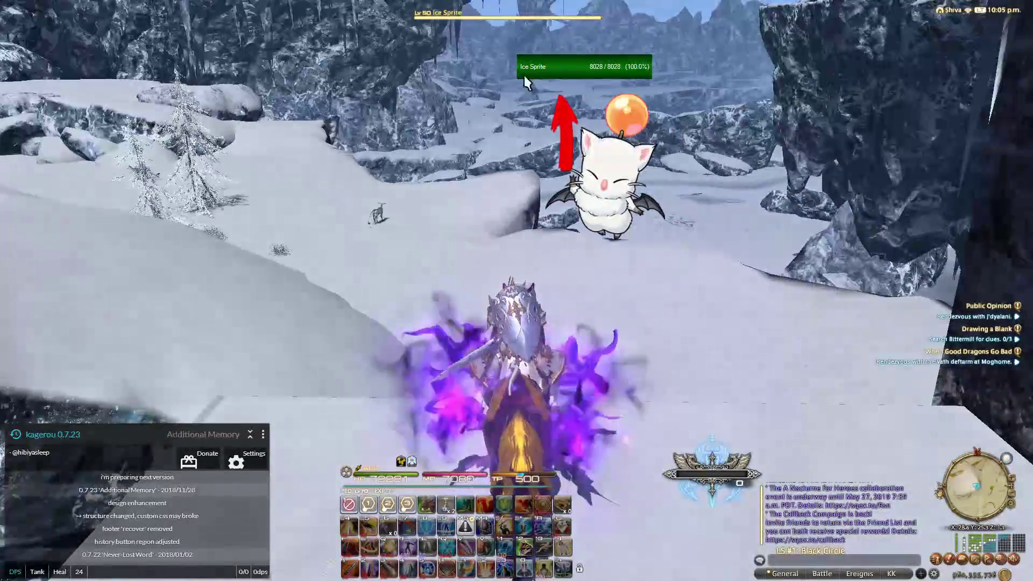
pyautogui.press('a')
pyautogui.moveTo(428, 21); pyautogui.dragTo(365, 10)
pyautogui.press('w')
pyautogui.press('Tab')
pyautogui.moveTo(728, 196); pyautogui.dragTo(739, 264)
pyautogui.moveTo(618, 185); pyautogui.dragTo(570, 195)
pyautogui.hotkey('ctrl', '4')
pyautogui.press('w')
pyautogui.press('1')
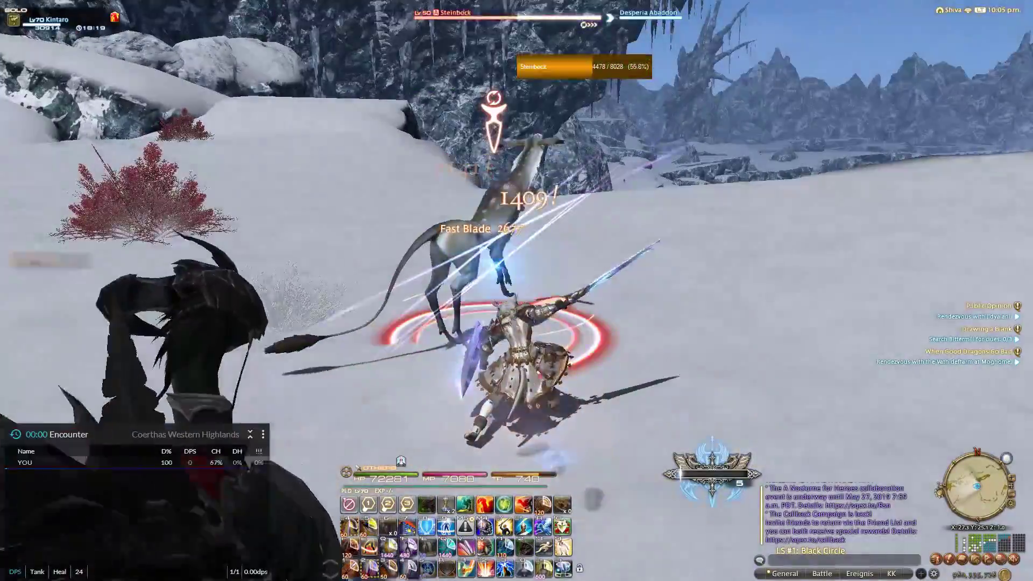
pyautogui.press('KP_1')
pyautogui.press('2')
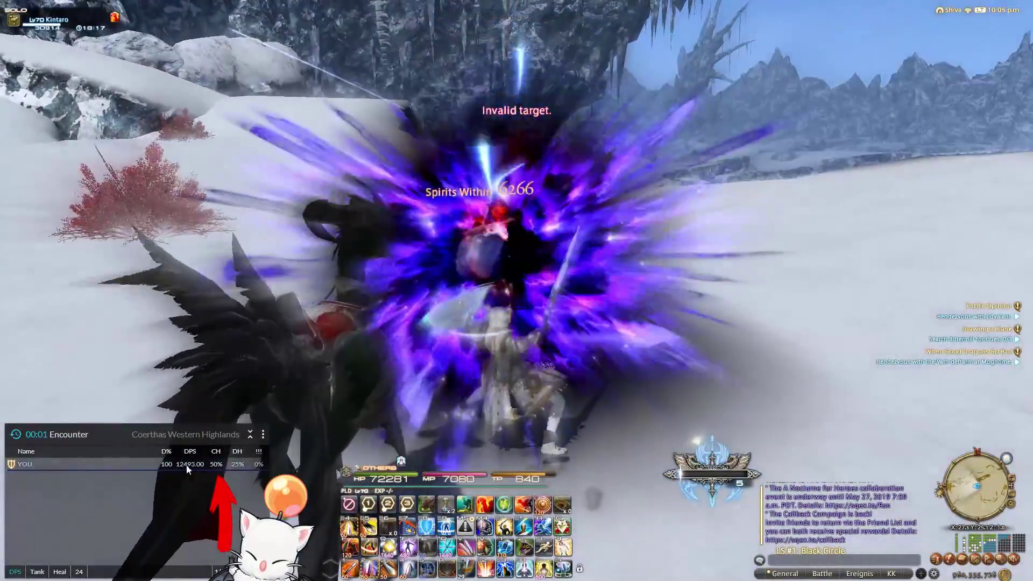
# Step: Target another Steinbock in the snowfield and run towards it
pyautogui.press('a')
pyautogui.press('w')
pyautogui.press('Tab')
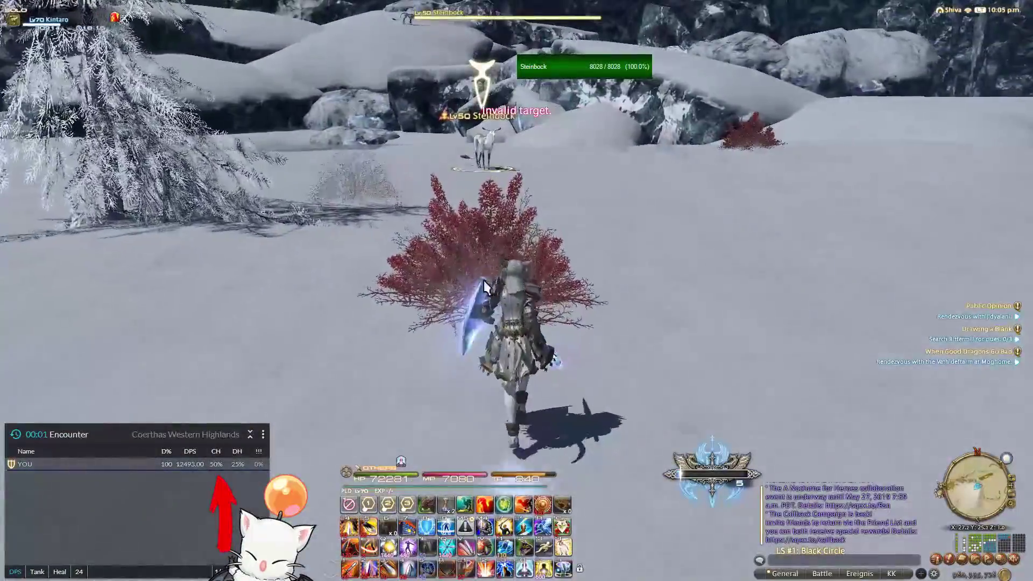
pyautogui.press('w')
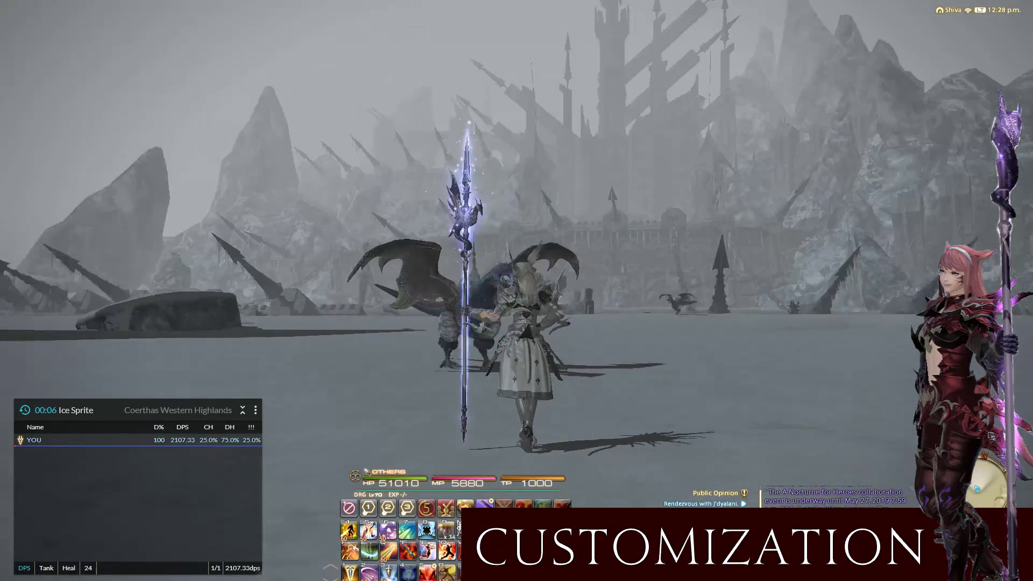
# Step: Open the Kagerou overlay's settings and move the settings window to the middle of the screen
pyautogui.press('Right')
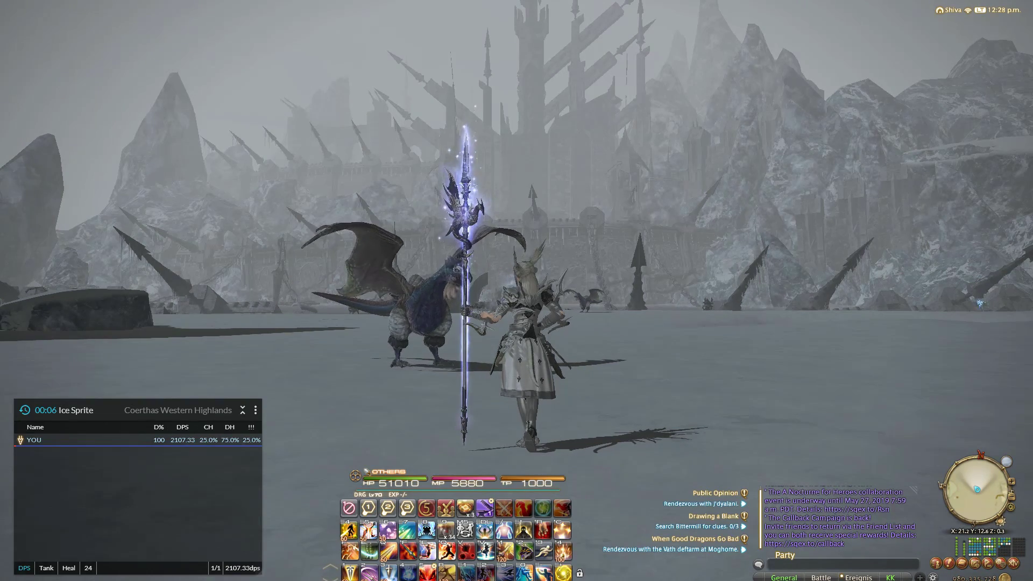
pyautogui.press('Left')
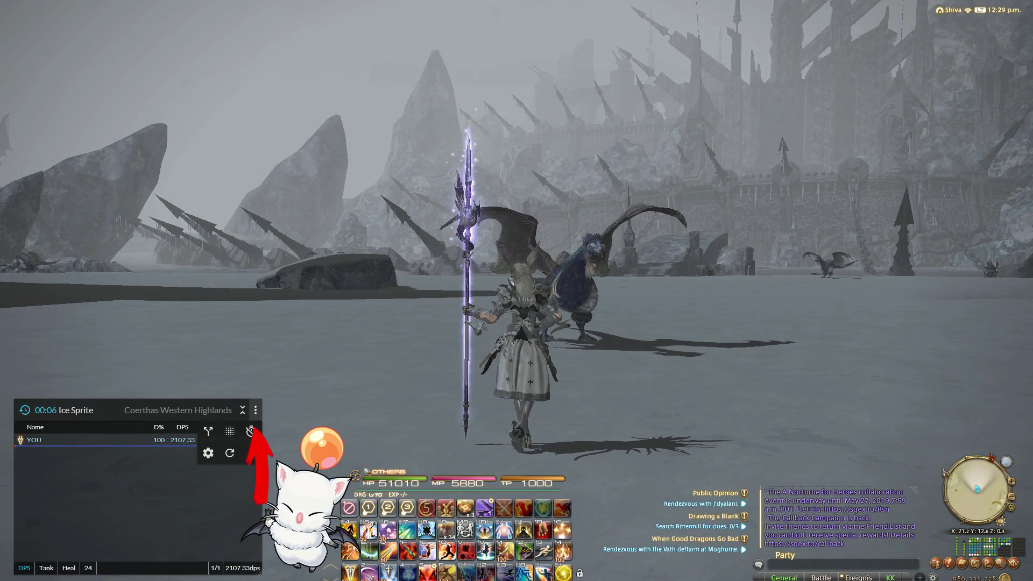
pyautogui.click(208, 453)
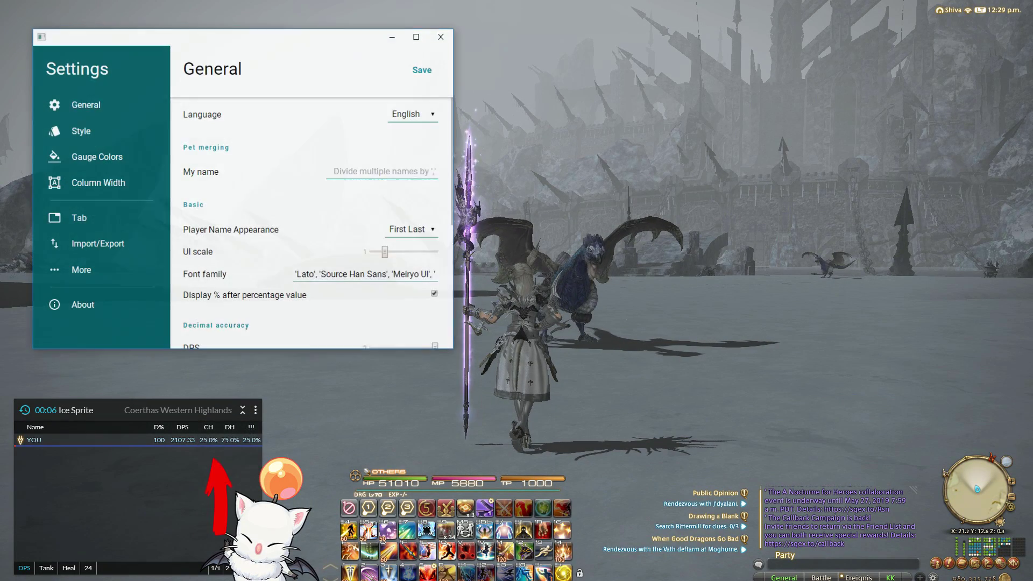
pyautogui.moveTo(284, 42); pyautogui.dragTo(581, 150)
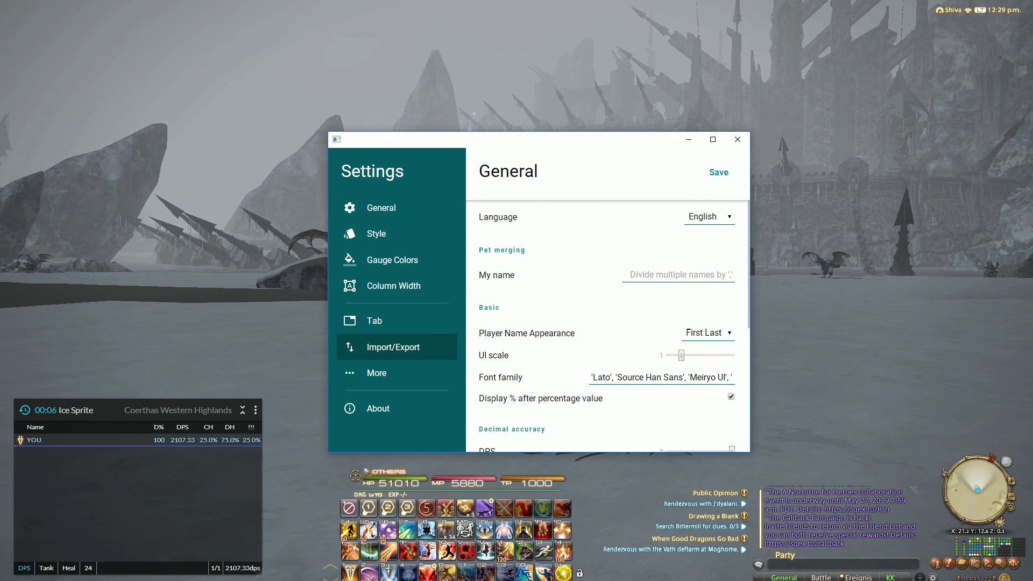
# Step: Import the copied Kagerou settings string into the overlay and confirm applying it
pyautogui.click(393, 347)
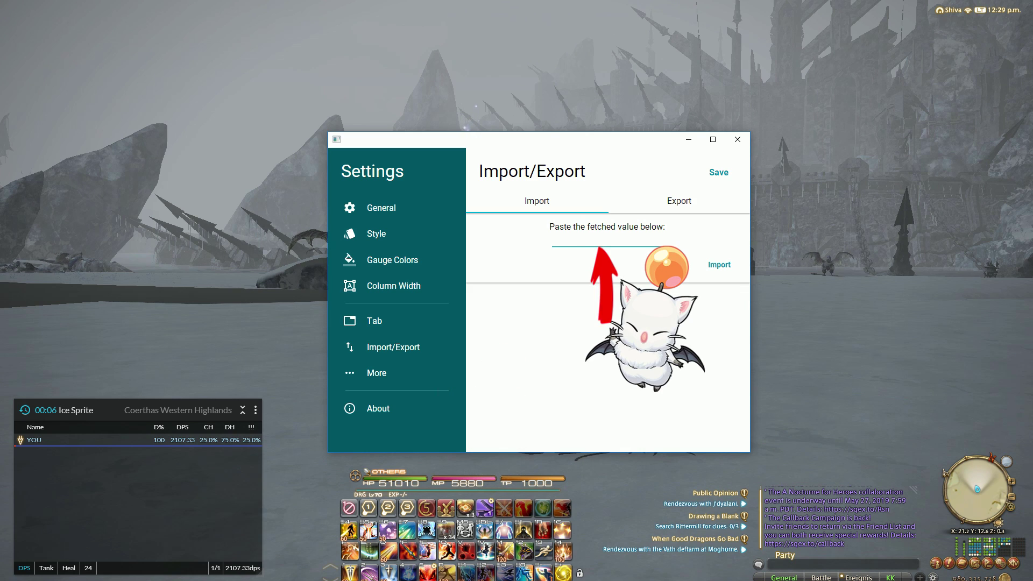
pyautogui.hotkey('ctrl', 'v')
pyautogui.press('Home')
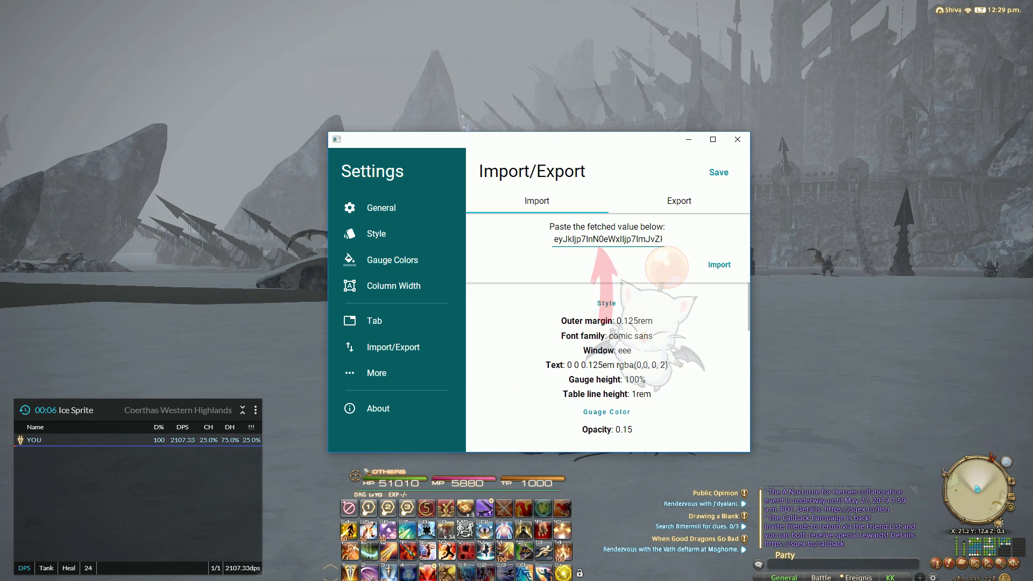
pyautogui.click(719, 264)
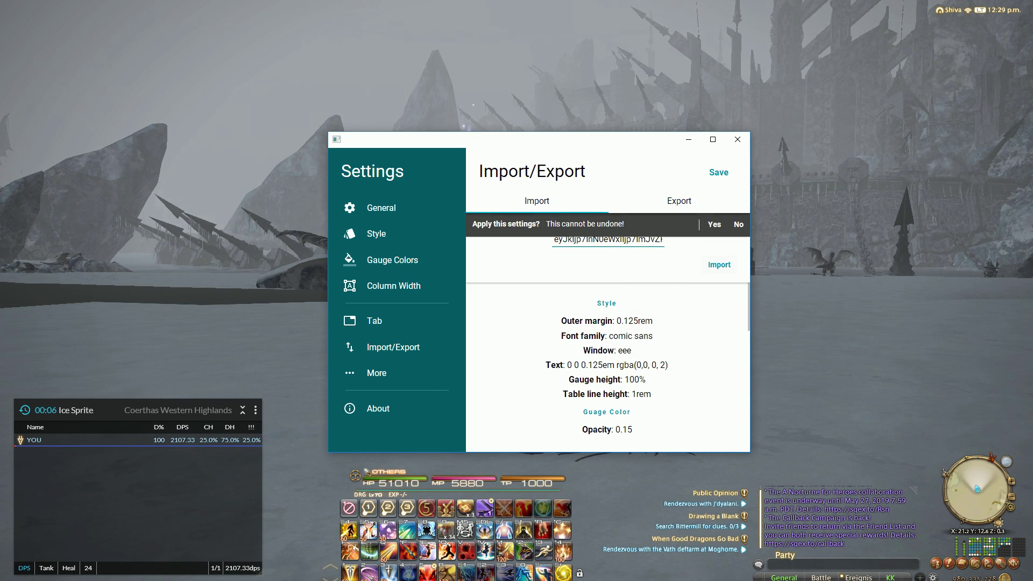
pyautogui.click(714, 225)
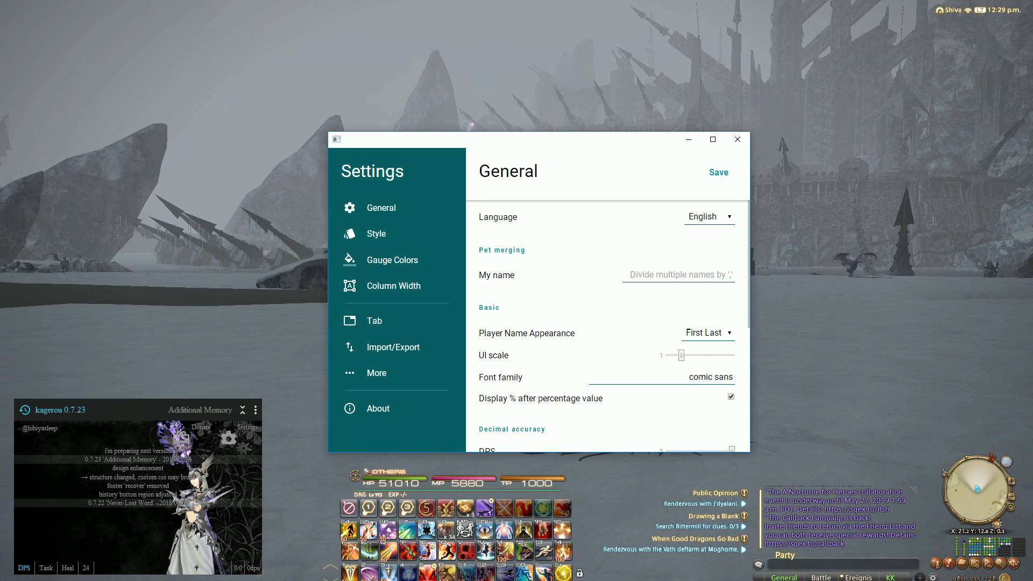
# Step: Set the overlay's UI scale to 1.25 and attack an Archaeornis in the game with Piercing Talon and Dragonfire Dive
pyautogui.moveTo(681, 355); pyautogui.dragTo(693, 355)
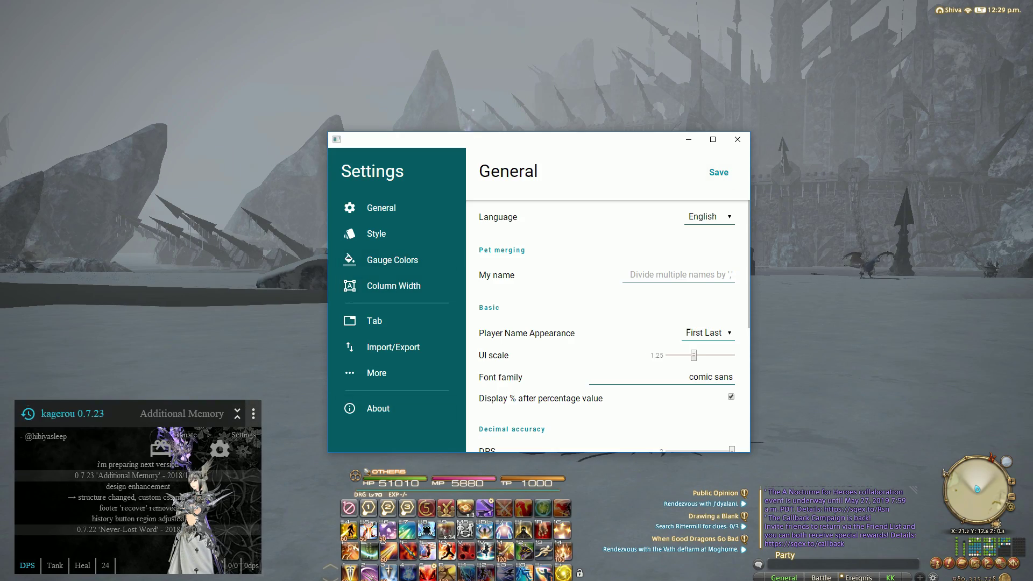
pyautogui.hotkey('alt', 'Tab')
pyautogui.press('Tab')
pyautogui.press('r')
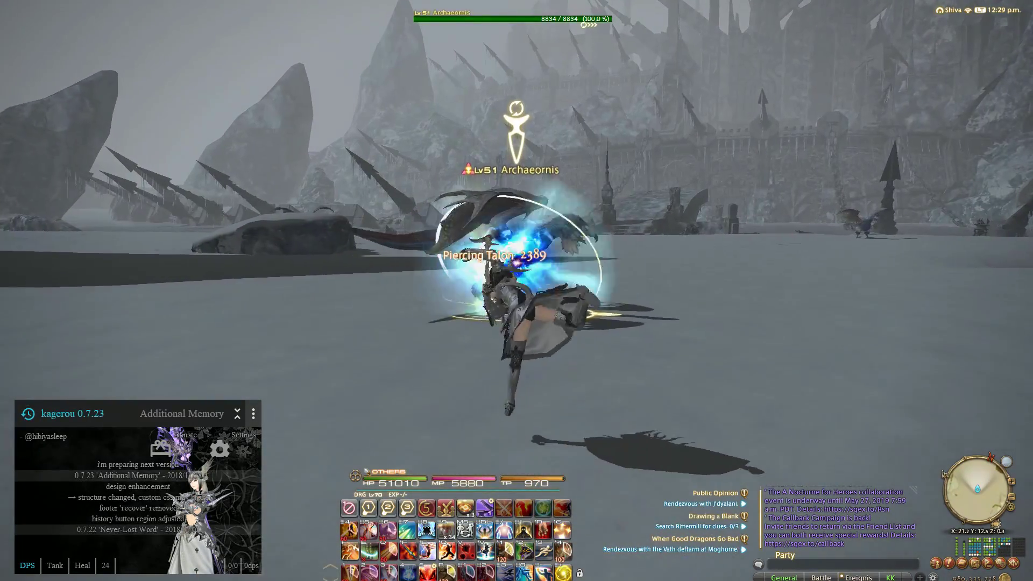
pyautogui.hotkey('ctrl', 'q')
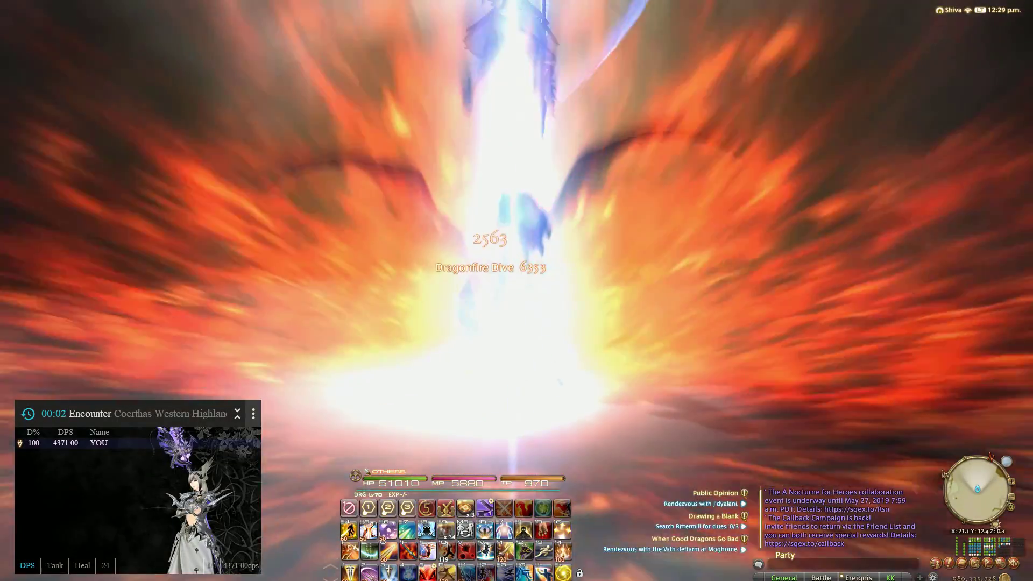
pyautogui.hotkey('alt', 'Tab')
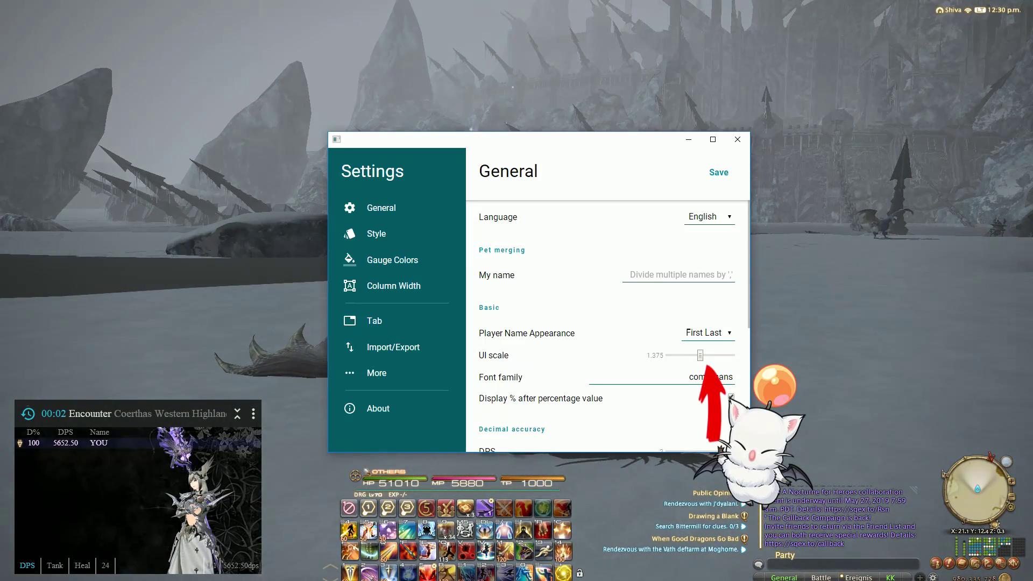
# Step: Try the overlay at UI scales of 1.375, 1.5 and 0.875, saving each one
pyautogui.click(718, 172)
pyautogui.moveTo(700, 355); pyautogui.dragTo(706, 355)
pyautogui.click(718, 172)
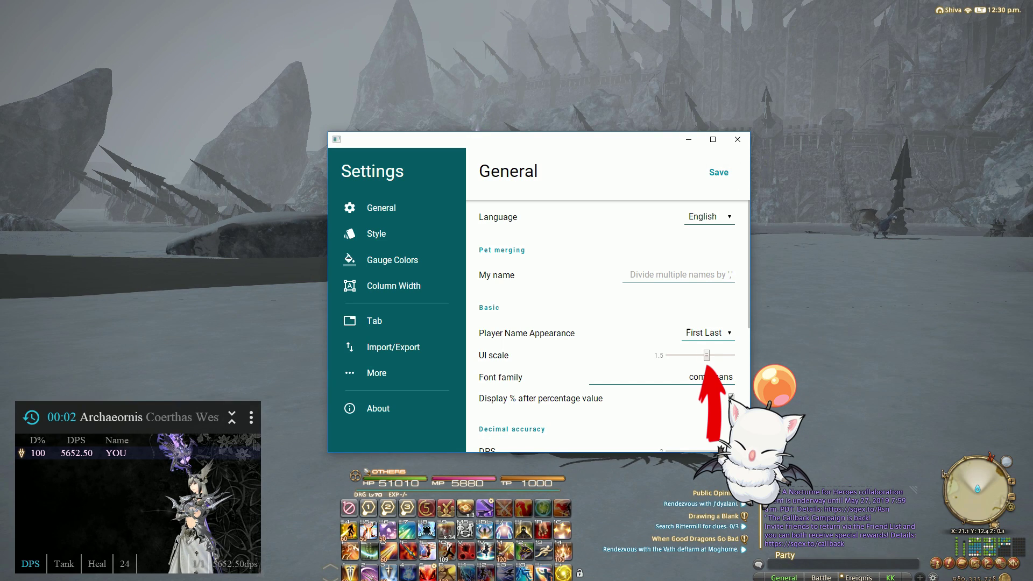
pyautogui.press('Left')
pyautogui.press('Left')
pyautogui.press('Left')
pyautogui.press('Left')
pyautogui.press('Left')
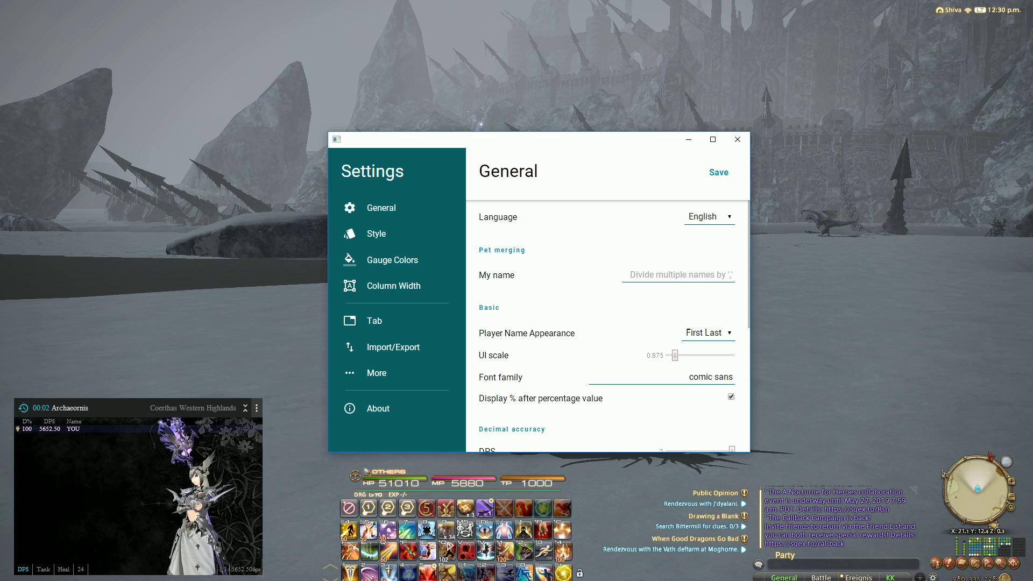
# Step: Enlarge the overlay's UI scale to 1.5 and save it, and reduce the scale to 1.375
pyautogui.press('Right')
pyautogui.press('Right')
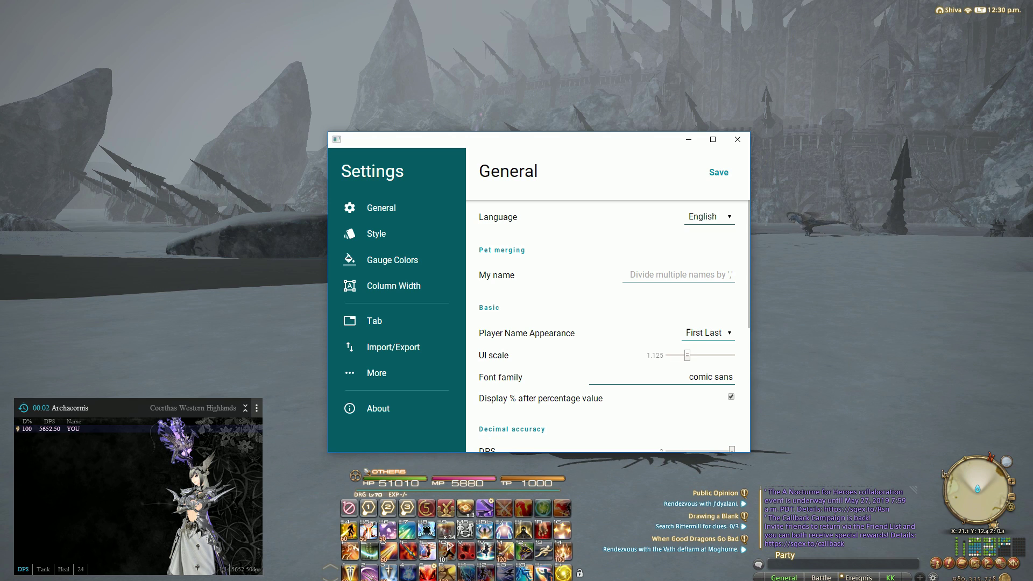
pyautogui.press('Right')
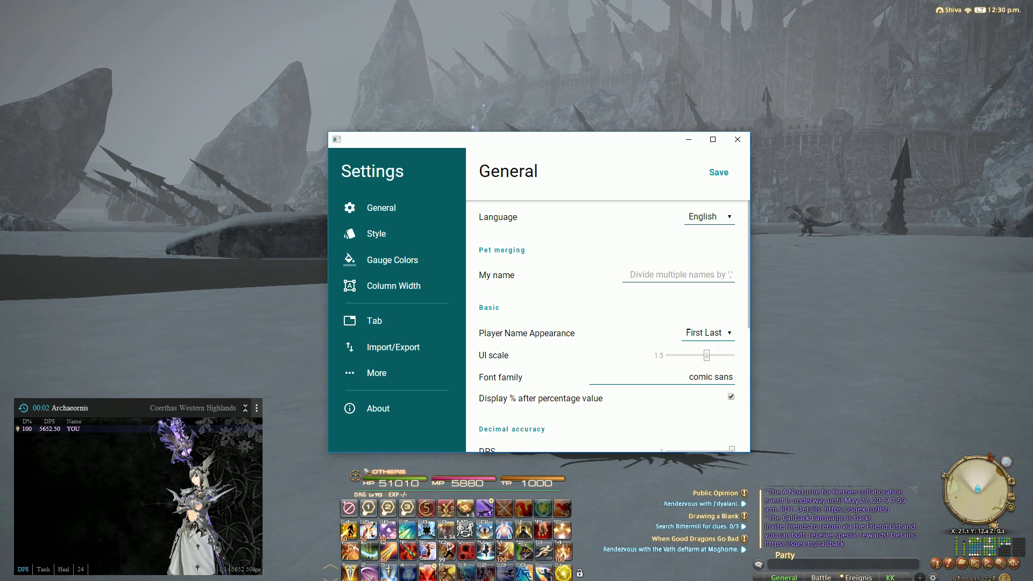
pyautogui.press('Left')
pyautogui.press('Right')
pyautogui.click(718, 172)
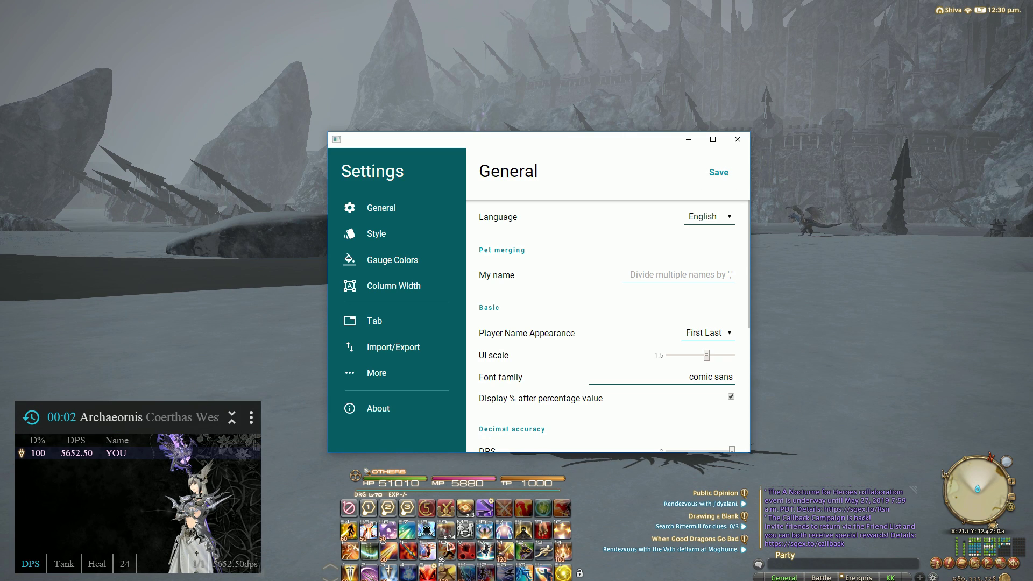
pyautogui.press('Left')
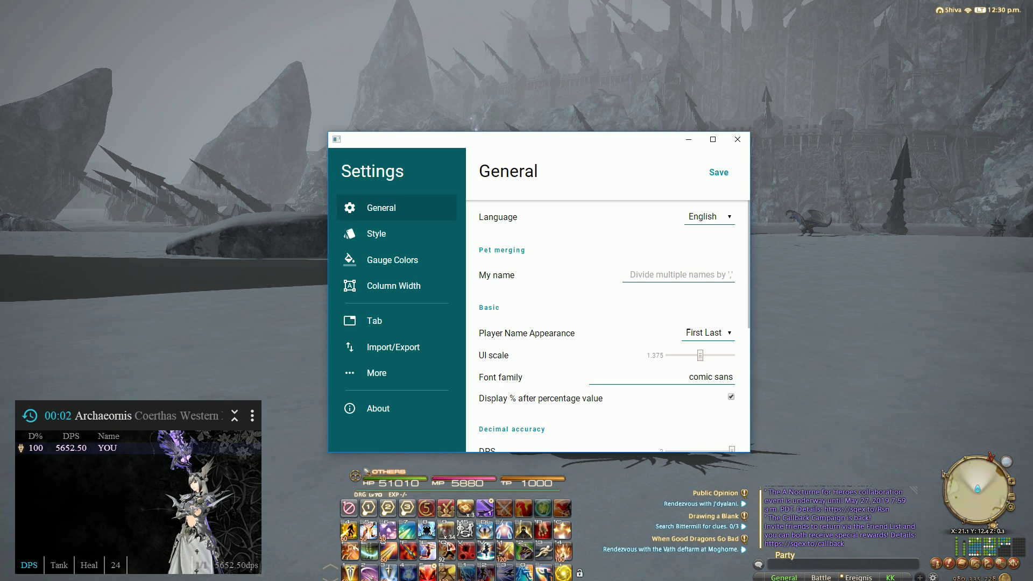
pyautogui.click(732, 274)
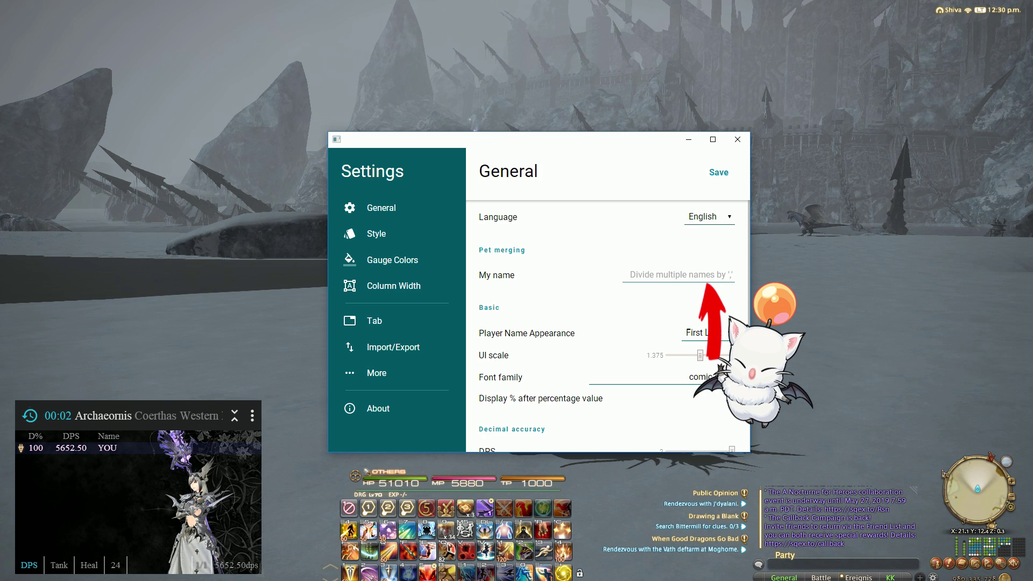
pyautogui.scroll(-5, 608, 323)
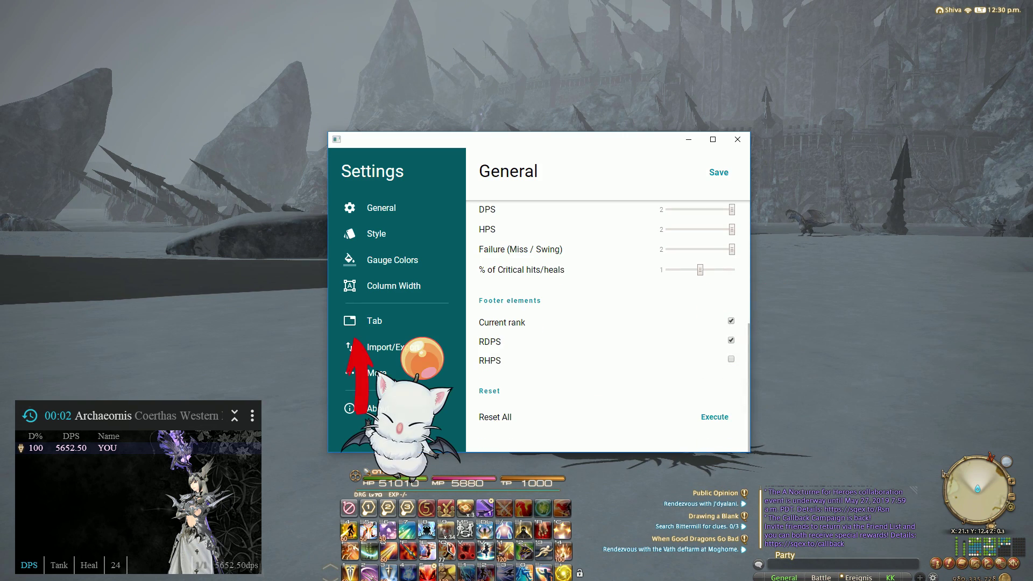
# Step: Add Etc: Deathcount to the configured columns of the overlay's DPS tab and save
pyautogui.click(374, 320)
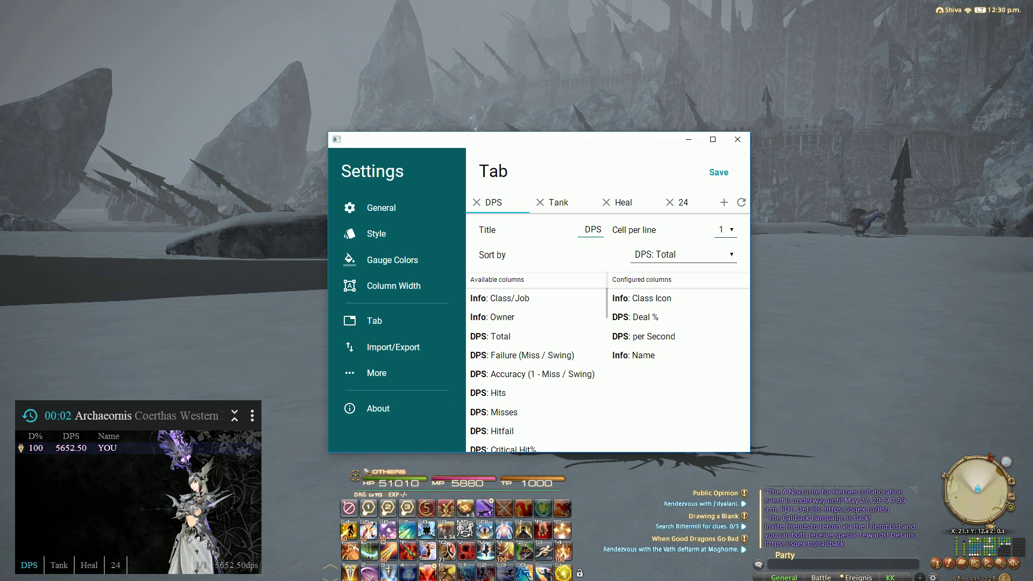
pyautogui.scroll(-1, 532, 361)
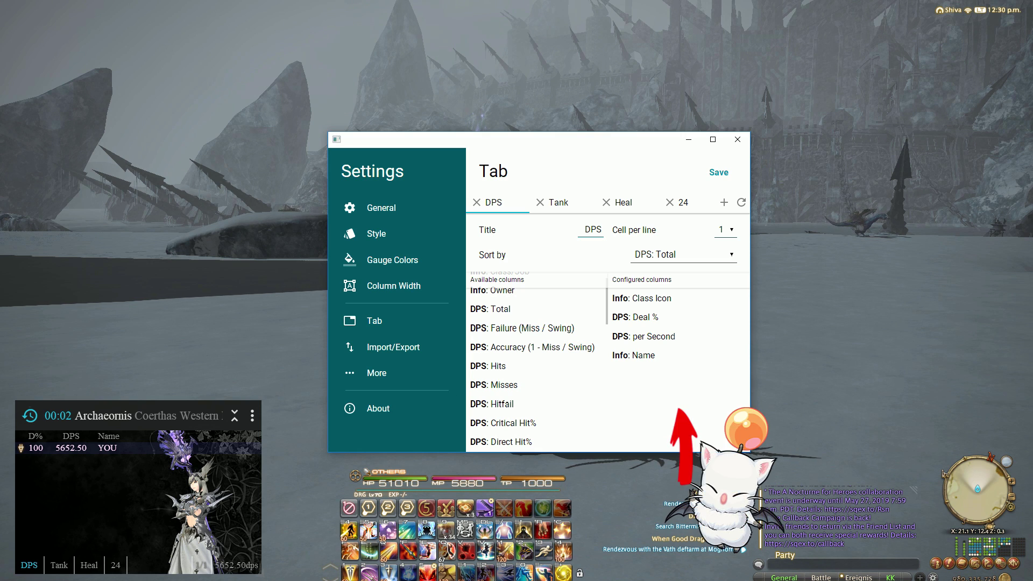
pyautogui.scroll(-10, 532, 361)
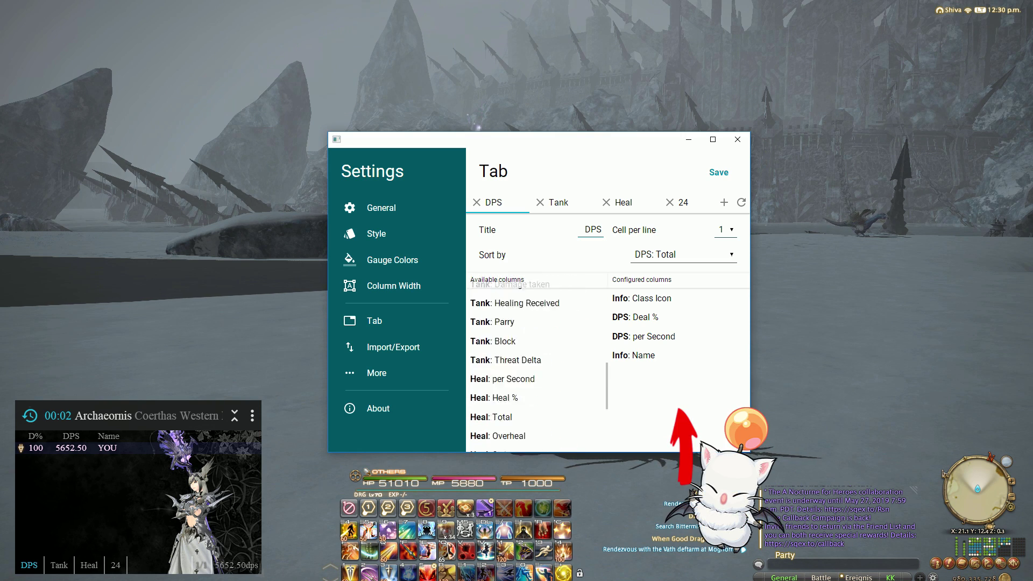
pyautogui.moveTo(500, 442); pyautogui.dragTo(642, 373)
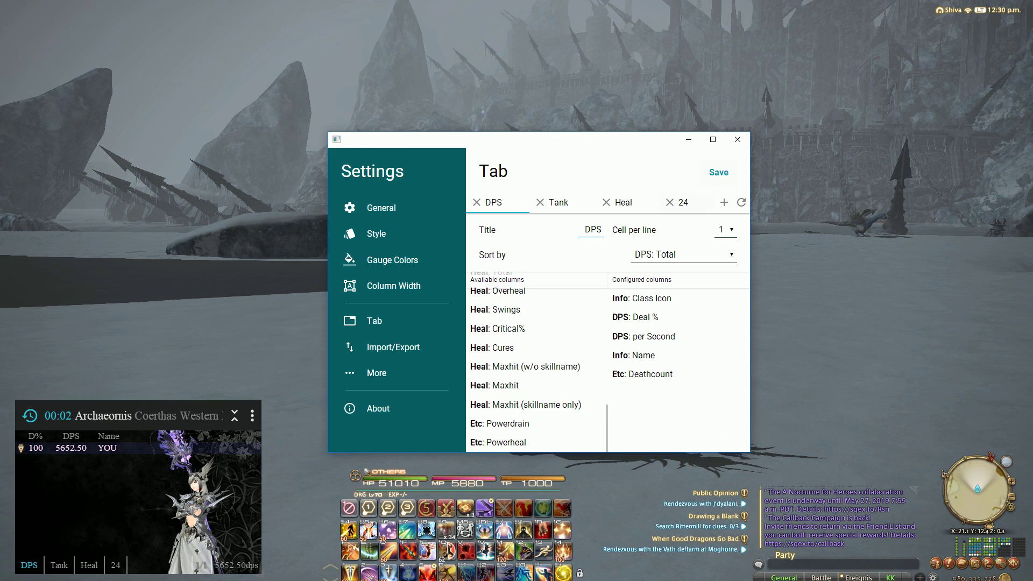
pyautogui.click(718, 172)
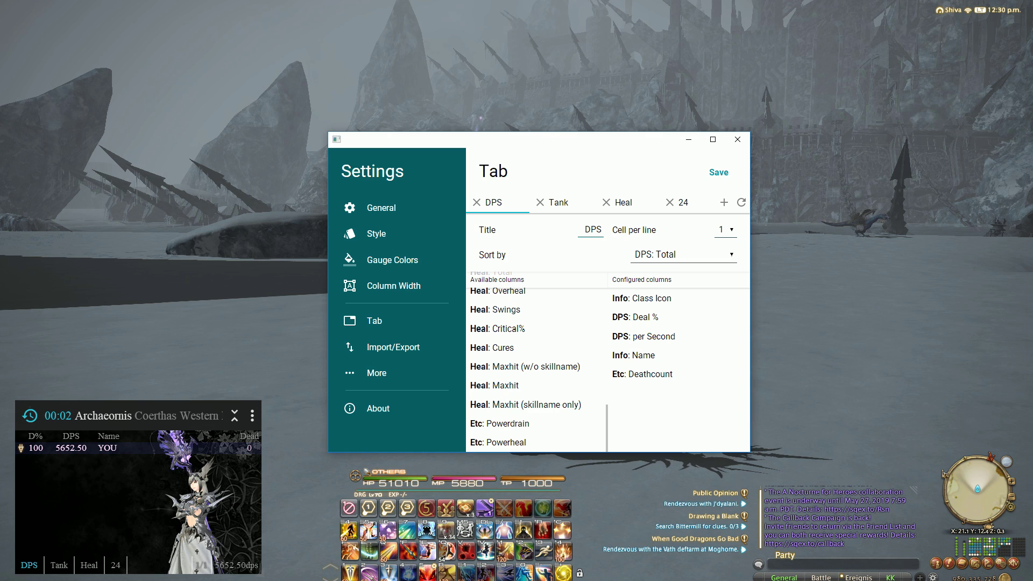
# Step: Move the Deathcount column ahead of Name and save, and remove it from the DPS tab's configured columns and save again
pyautogui.click(642, 374)
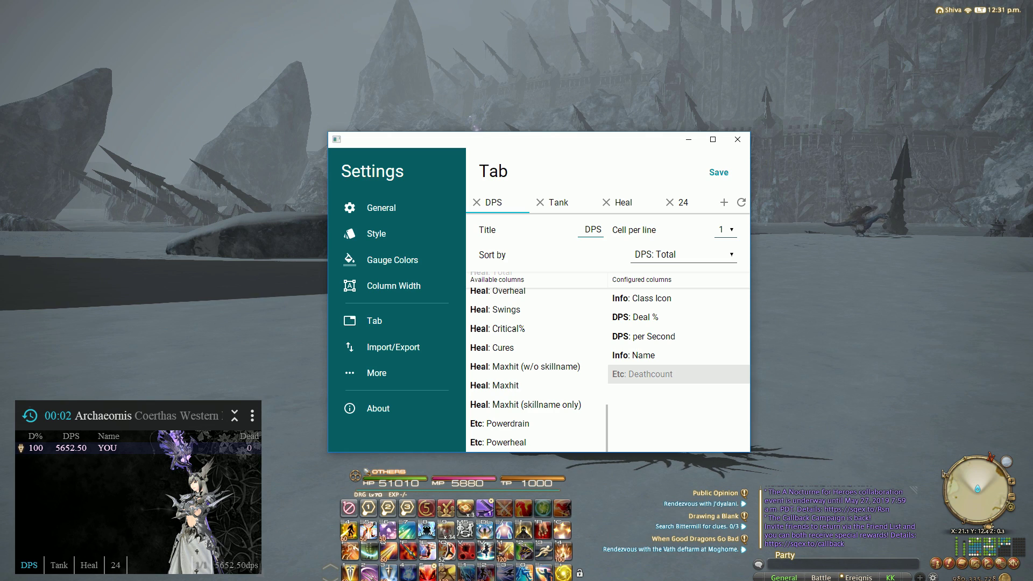
pyautogui.moveTo(642, 374); pyautogui.dragTo(643, 355)
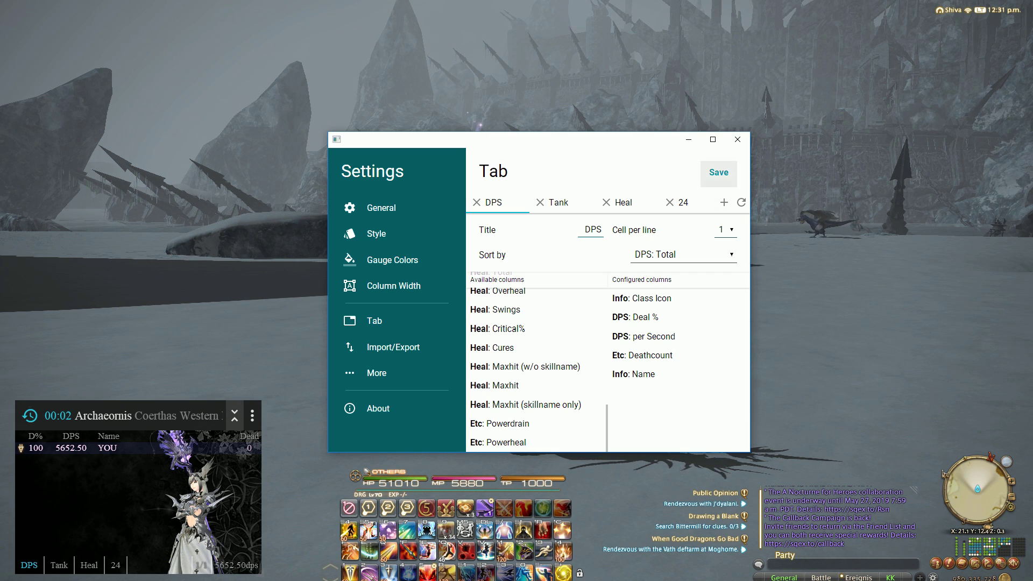
pyautogui.click(718, 172)
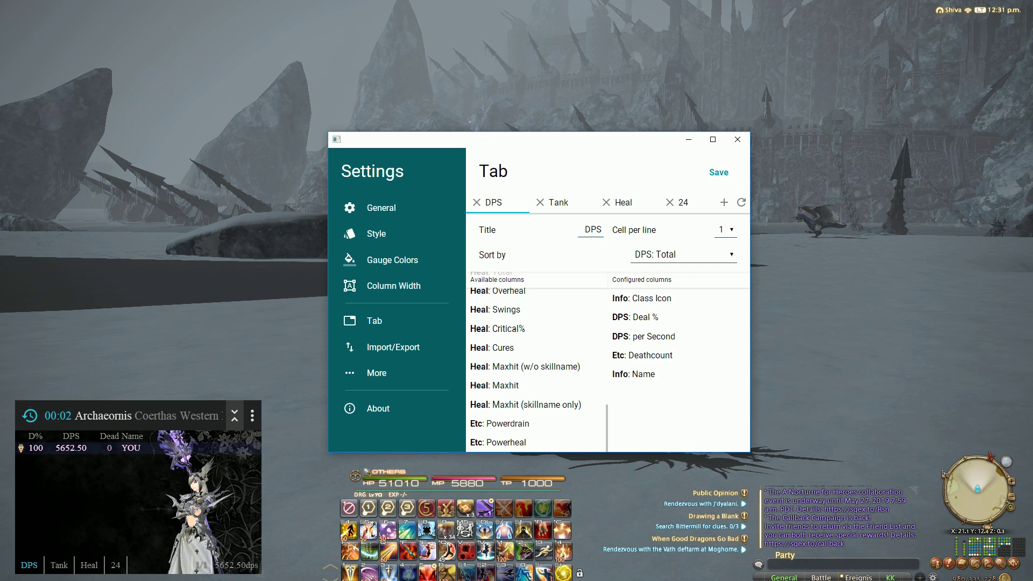
pyautogui.moveTo(642, 355)
pyautogui.mouseDown()
pyautogui.moveTo(500, 357)
pyautogui.moveTo(500, 348)
pyautogui.mouseUp()
pyautogui.click(718, 172)
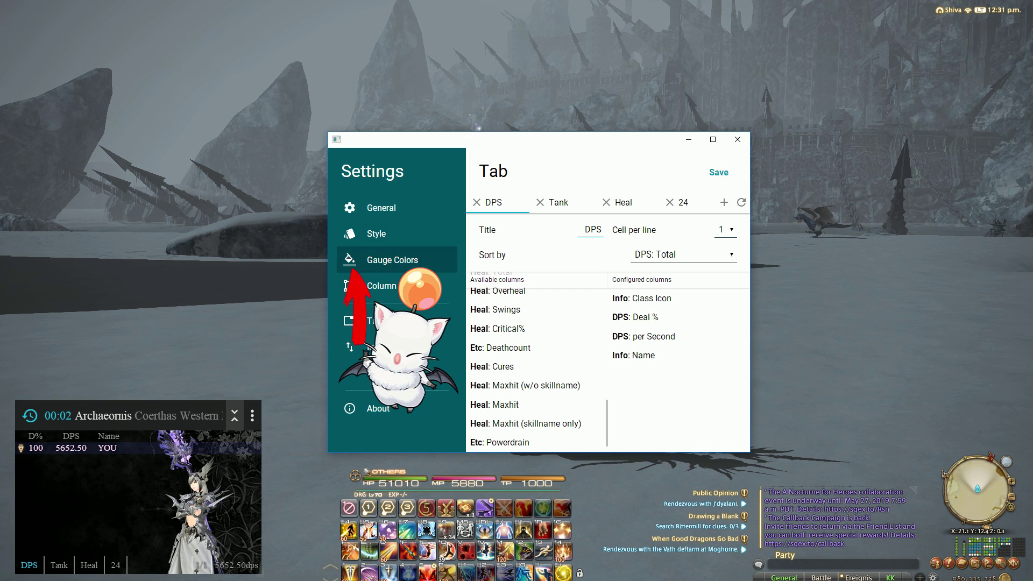
# Step: Slightly increase the opacity in the Gauge Colors settings and save it
pyautogui.click(392, 260)
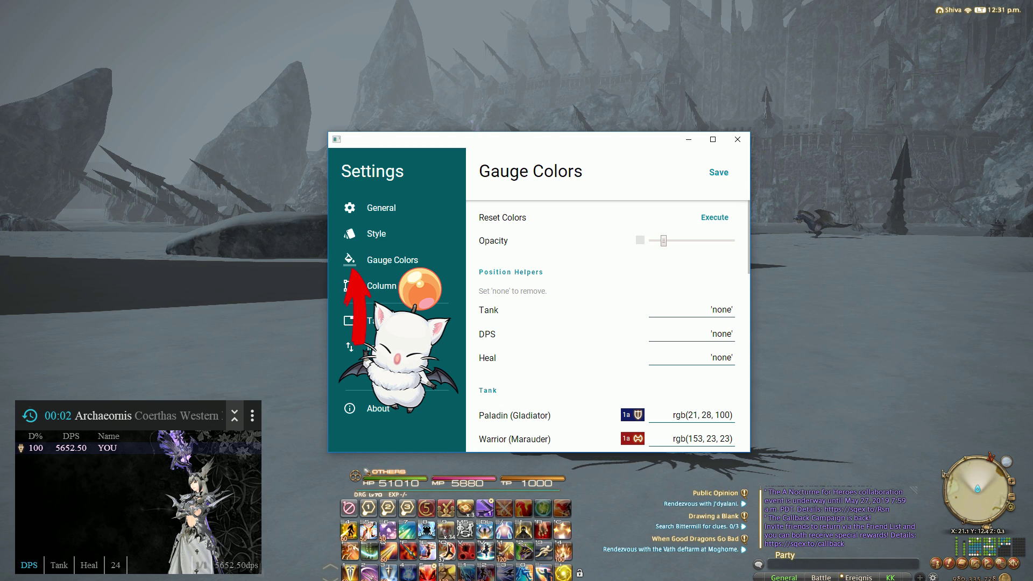
pyautogui.scroll(-1, 607, 326)
pyautogui.scroll(1, 607, 326)
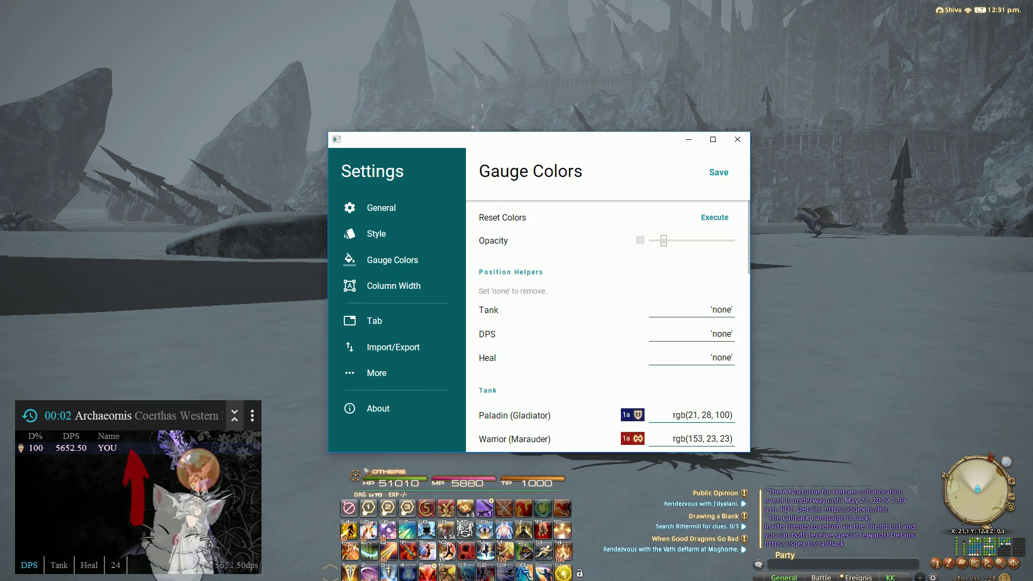
pyautogui.moveTo(667, 241)
pyautogui.mouseDown()
pyautogui.moveTo(731, 240)
pyautogui.moveTo(676, 240)
pyautogui.mouseUp()
pyautogui.click(718, 172)
pyautogui.click(718, 173)
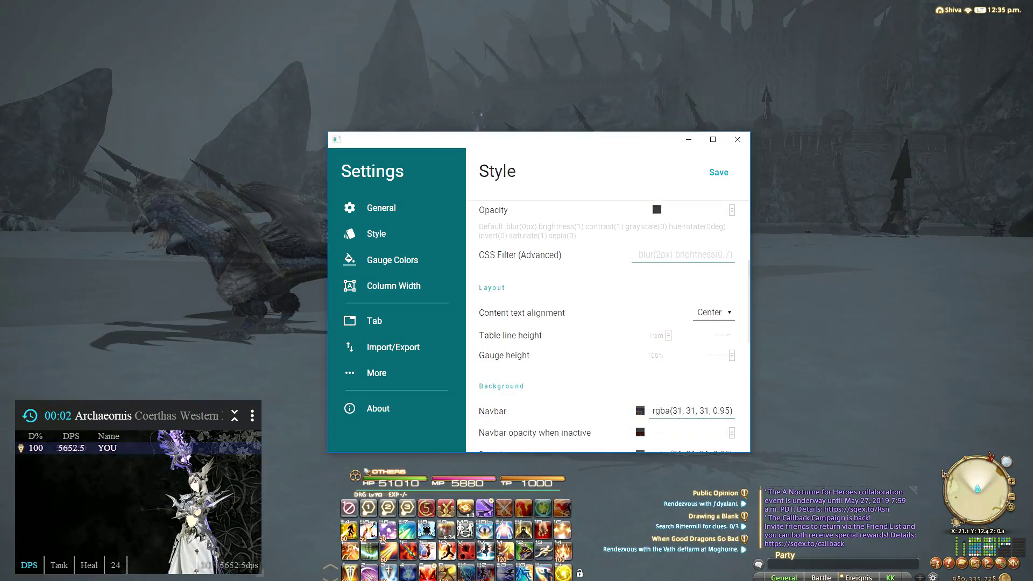
# Step: In the Style layout settings, increase the table line height and lower the gauge height from its maximum
pyautogui.scroll(2, 608, 323)
pyautogui.scroll(-1, 608, 323)
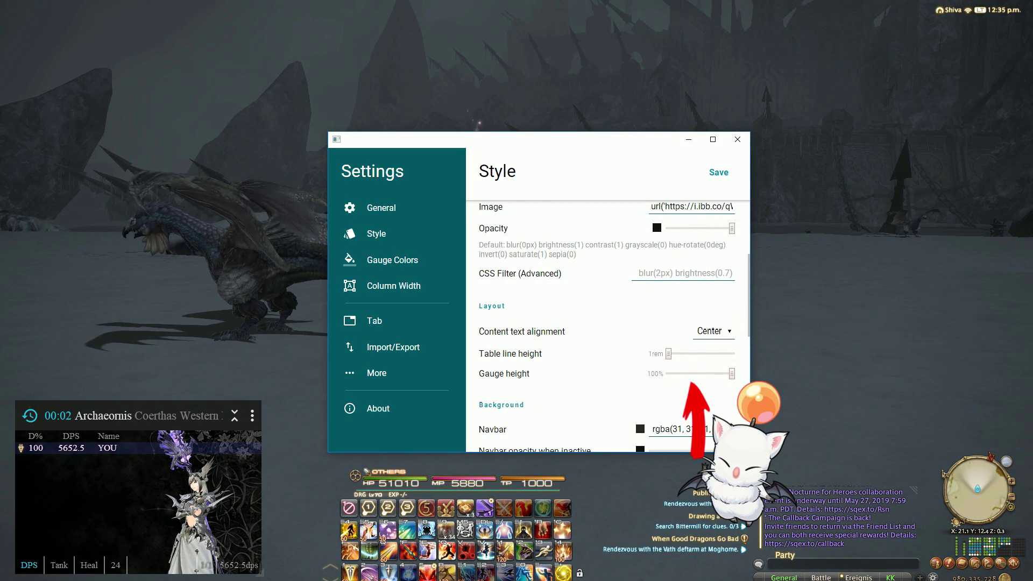
pyautogui.press('Right')
pyautogui.press('Right')
pyautogui.press('Right')
pyautogui.moveTo(732, 373); pyautogui.dragTo(678, 373)
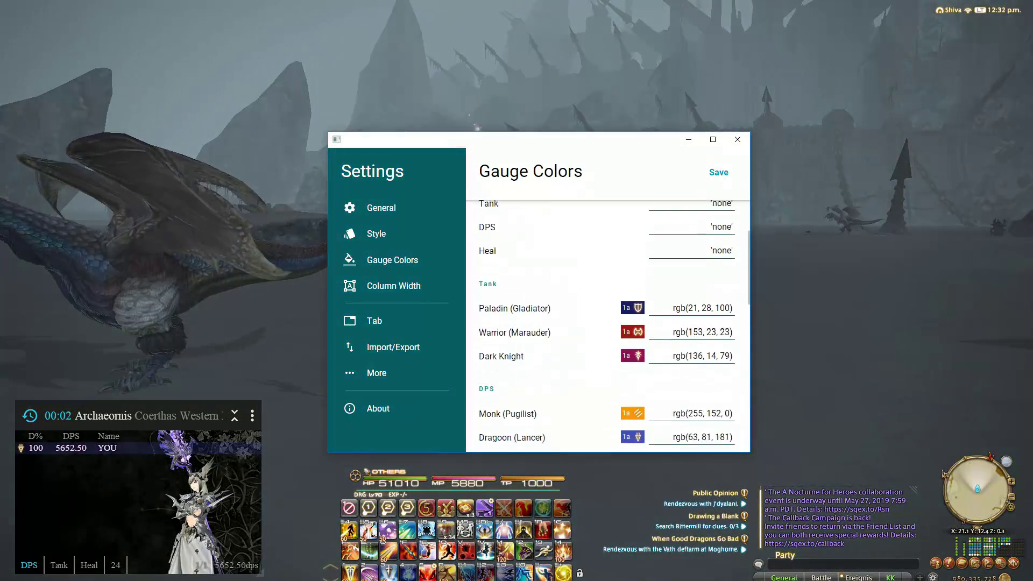
# Step: Examine the gauge colors assigned to the tank, DPS, healer and pet jobs
pyautogui.scroll(-5, 607, 322)
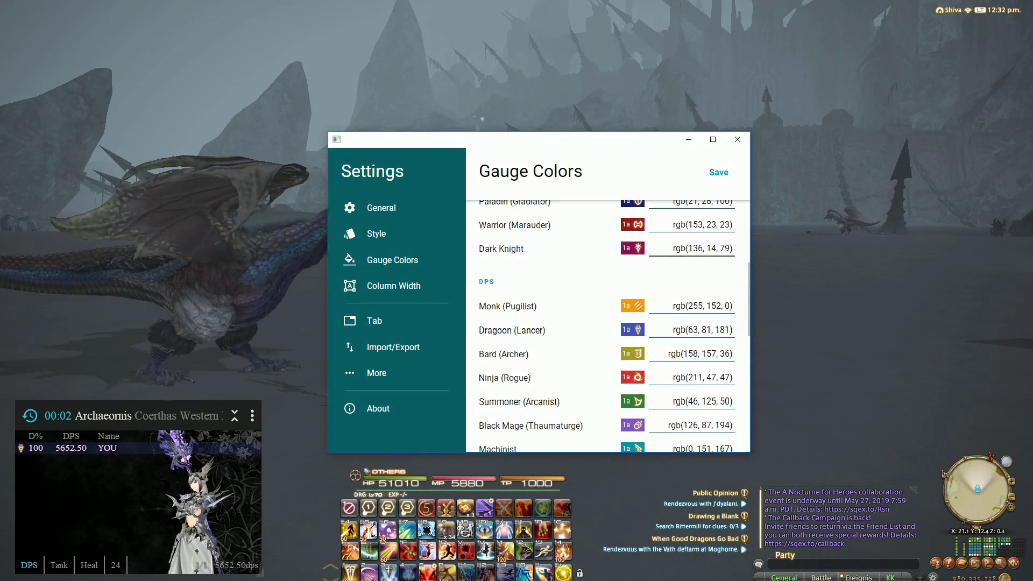
pyautogui.scroll(-5, 606, 323)
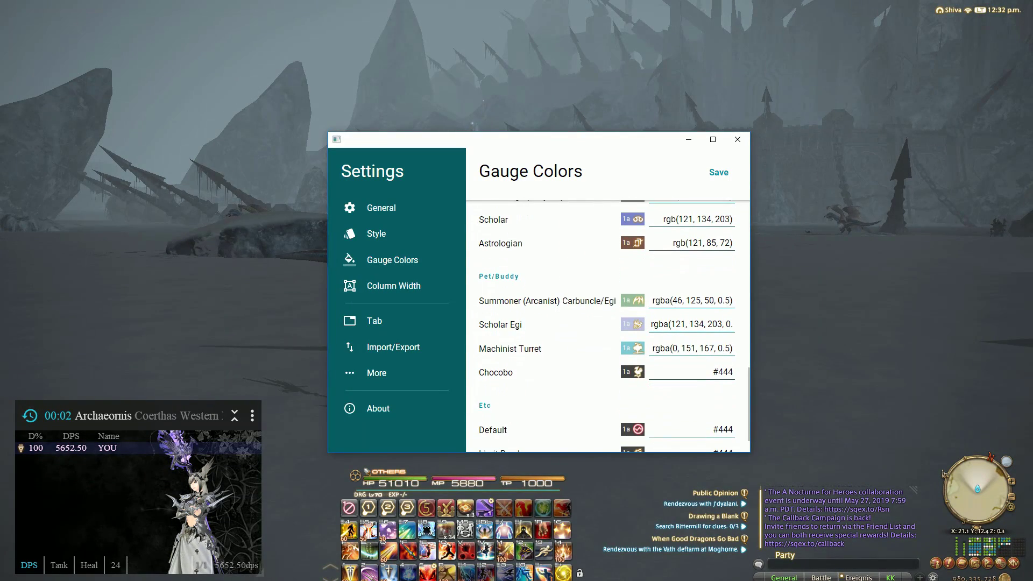
pyautogui.scroll(8, 606, 323)
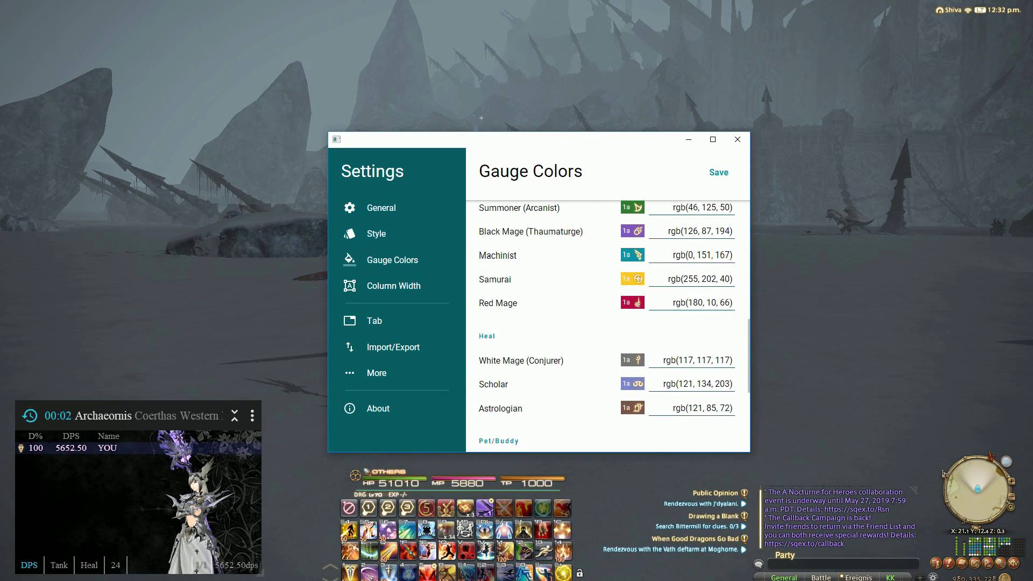
pyautogui.scroll(3, 607, 322)
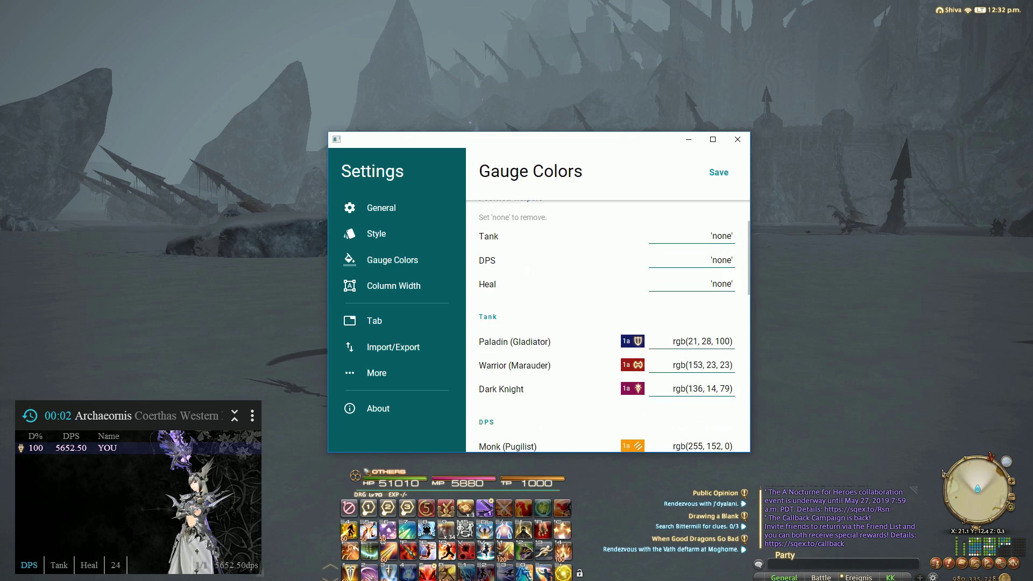
pyautogui.scroll(-2, 607, 323)
pyautogui.scroll(-4, 607, 322)
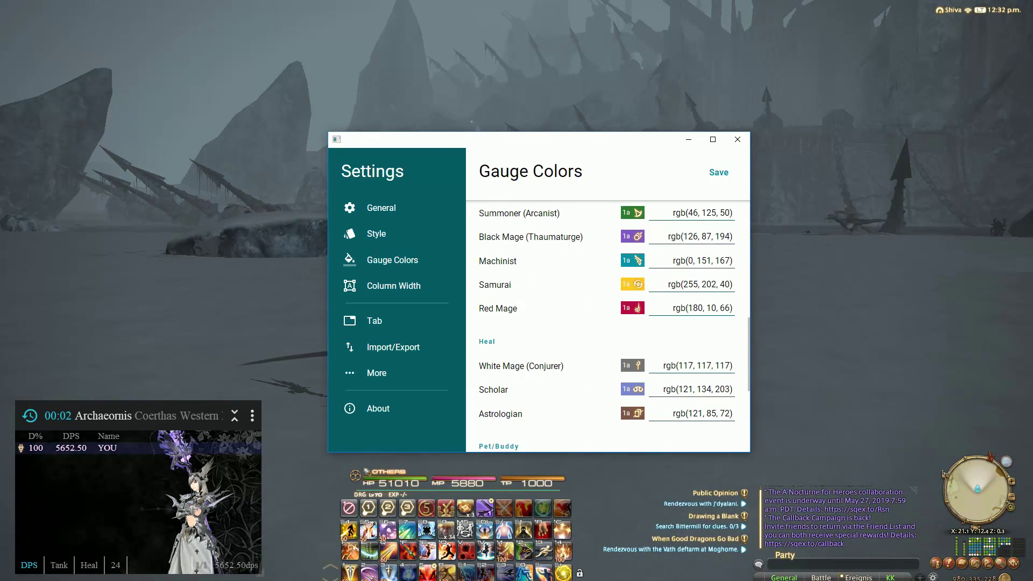
# Step: Examine the Column Width settings for the Info, DPS and Heal columns
pyautogui.scroll(6, 606, 323)
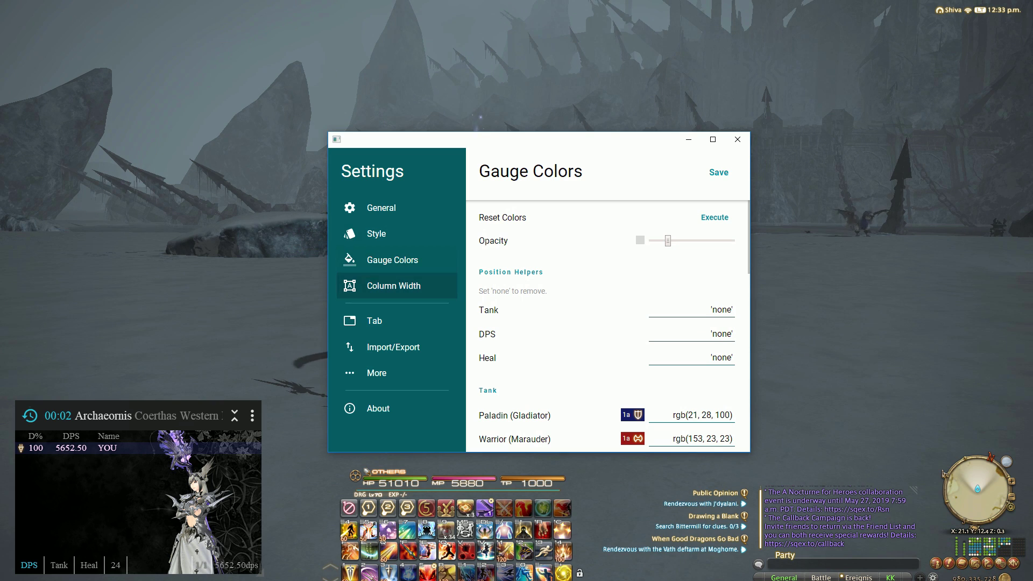
pyautogui.click(392, 286)
pyautogui.scroll(-1, 606, 323)
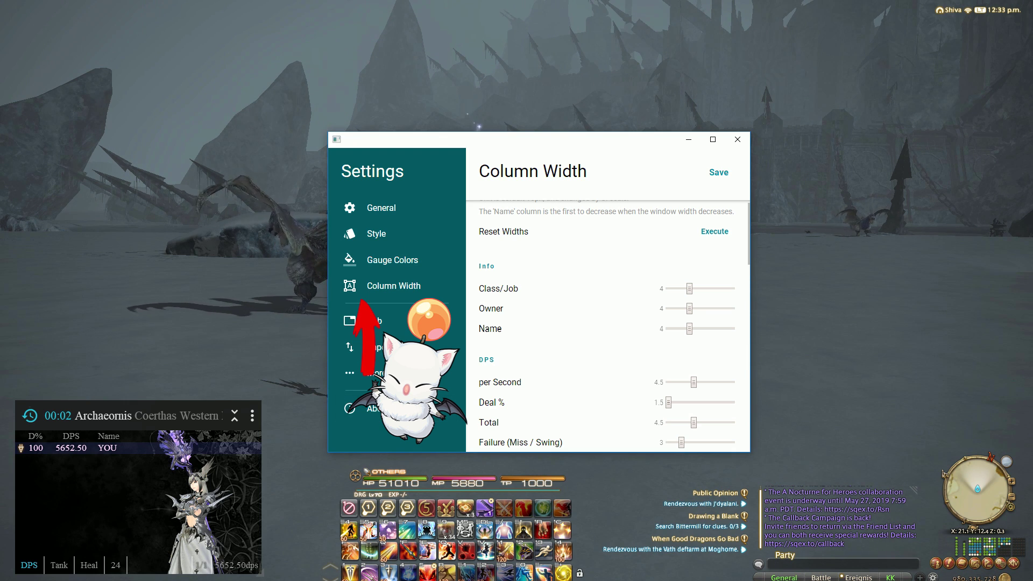
pyautogui.scroll(-3, 607, 322)
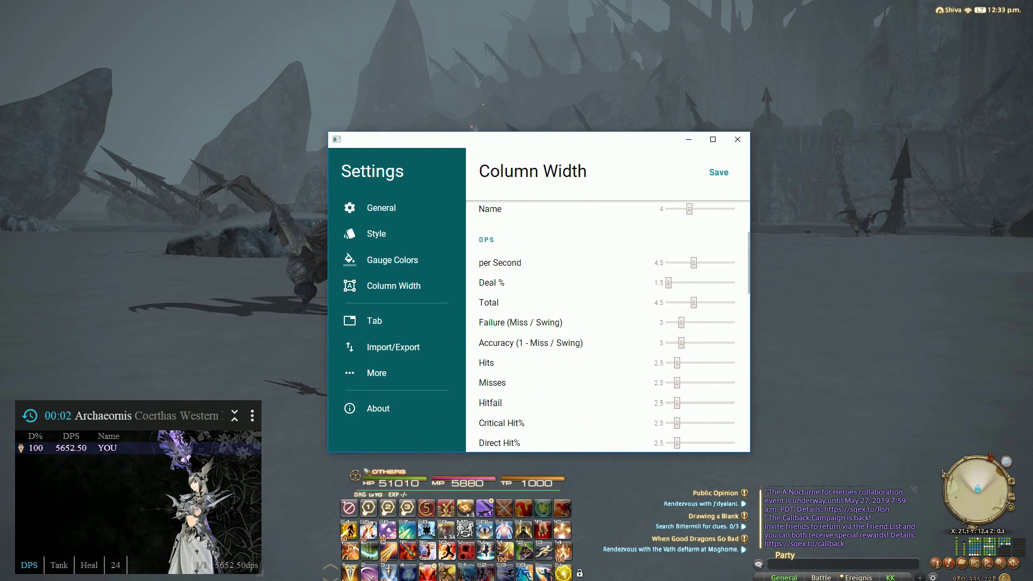
pyautogui.scroll(-15, 607, 323)
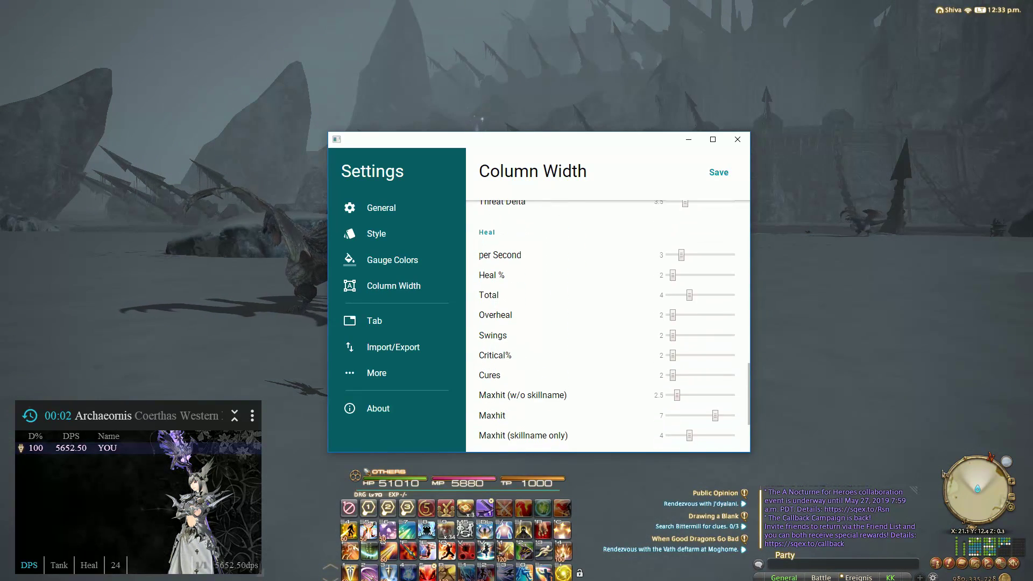
pyautogui.scroll(-8, 606, 323)
pyautogui.scroll(15, 606, 323)
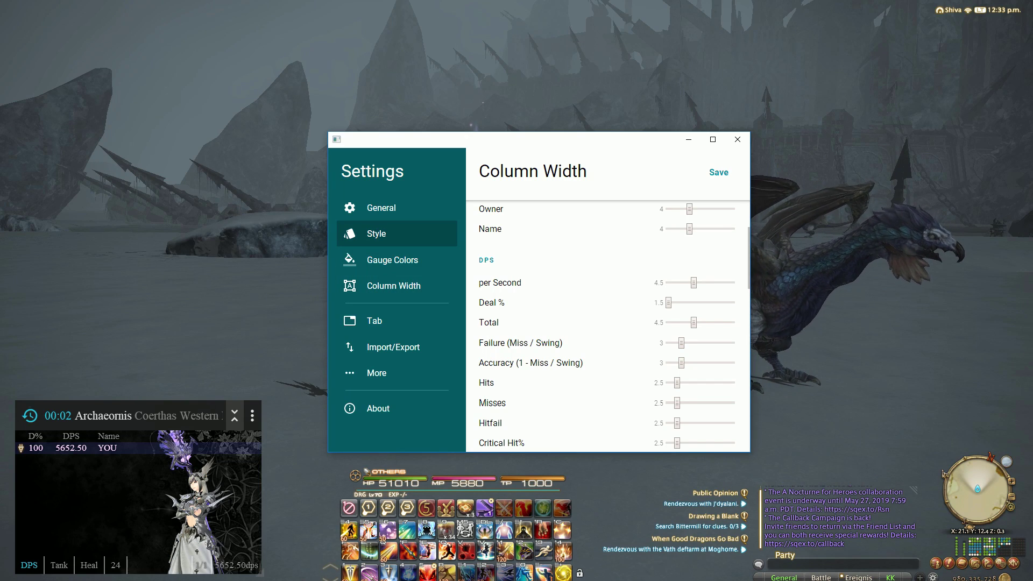
# Step: Set Player Name Appearance to First L. in the General settings
pyautogui.click(376, 233)
pyautogui.click(381, 207)
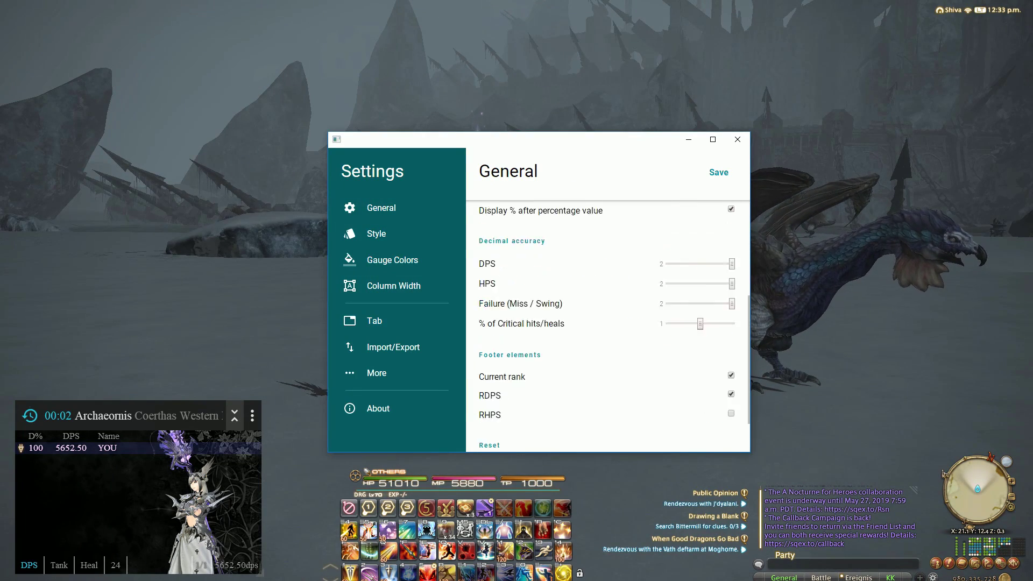
pyautogui.scroll(3, 607, 326)
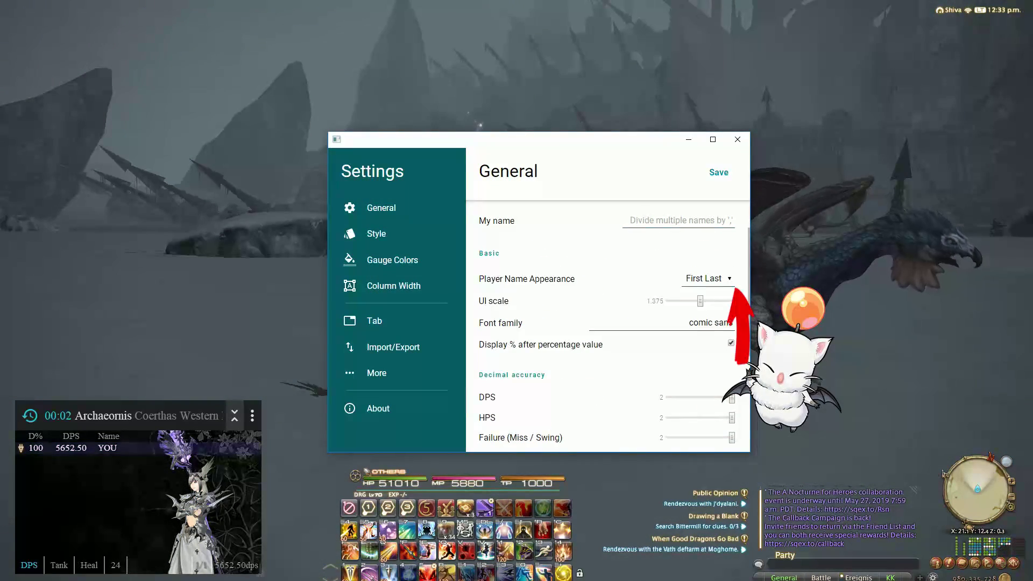
pyautogui.click(708, 278)
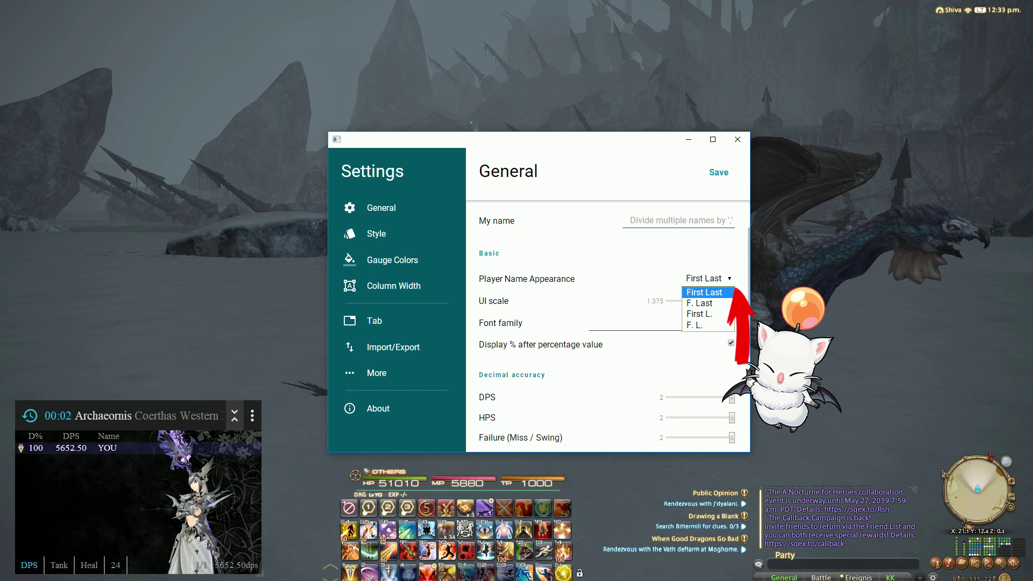
pyautogui.click(705, 314)
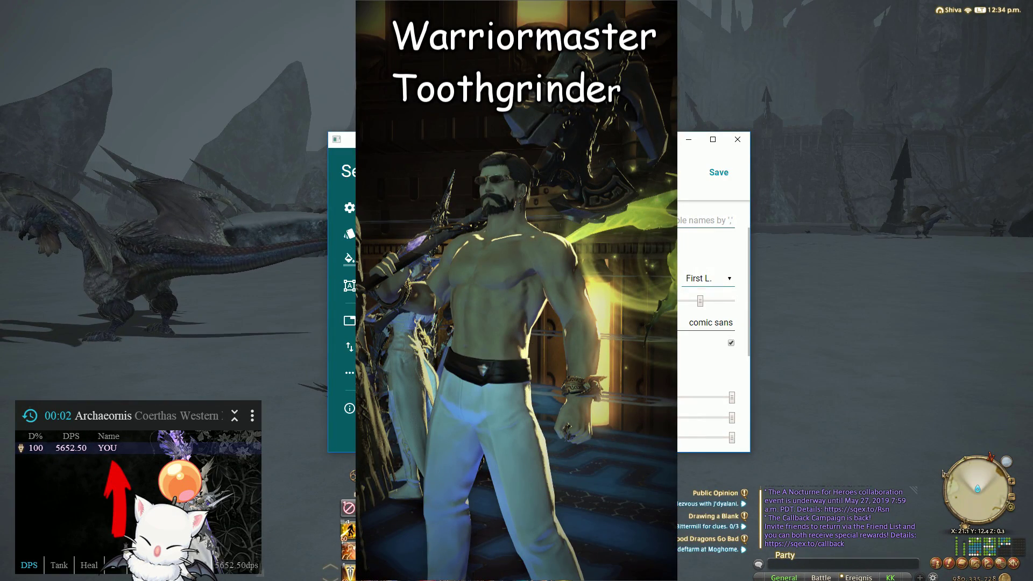
pyautogui.click(707, 278)
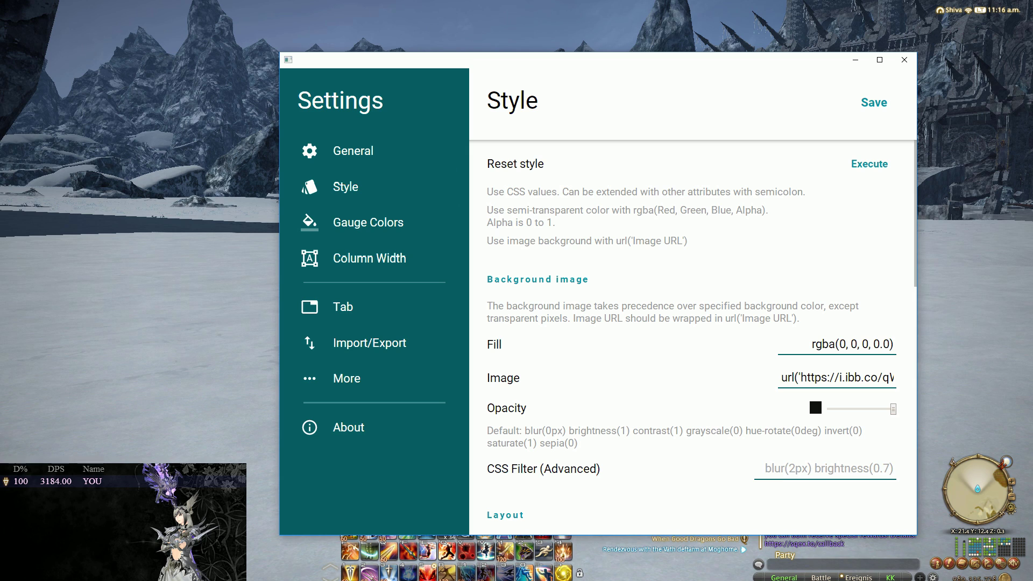
# Step: Highlight the link inside the url('') wrapper of the background Image value in the Style settings
pyautogui.click(892, 377)
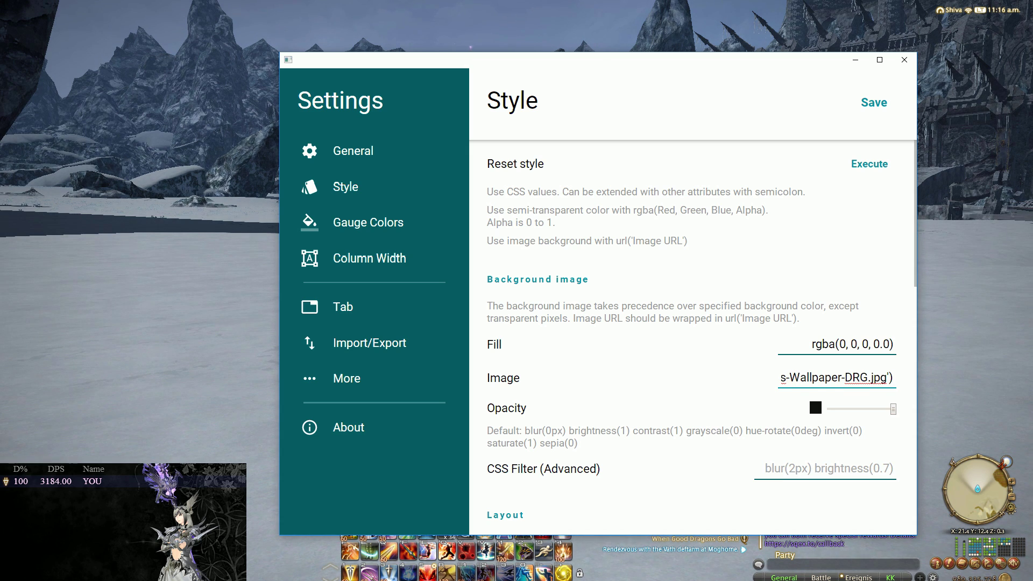
pyautogui.moveTo(875, 377)
pyautogui.mouseDown()
pyautogui.moveTo(791, 377)
pyautogui.moveTo(889, 377)
pyautogui.mouseUp()
pyautogui.click(821, 377)
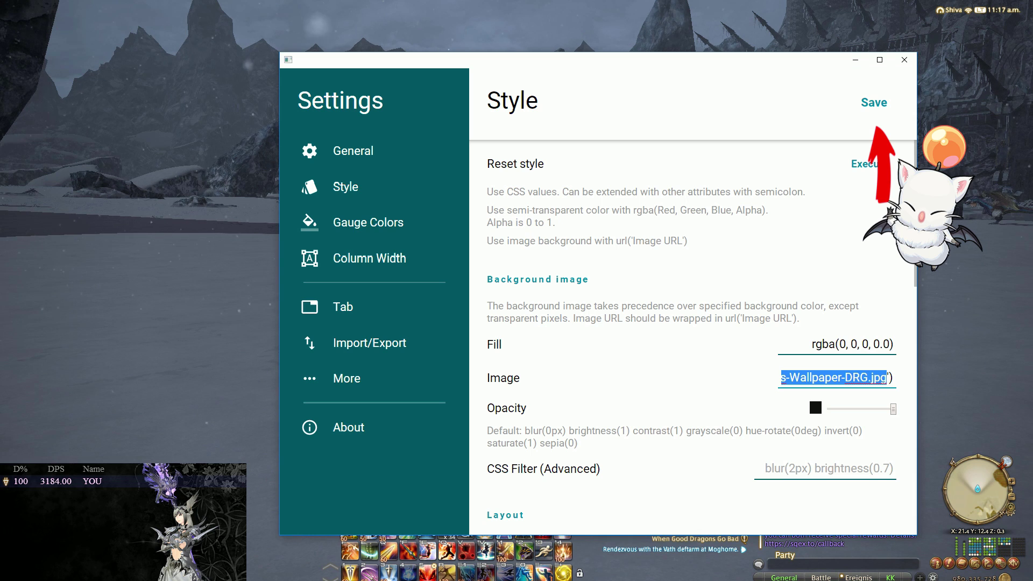
pyautogui.click(886, 377)
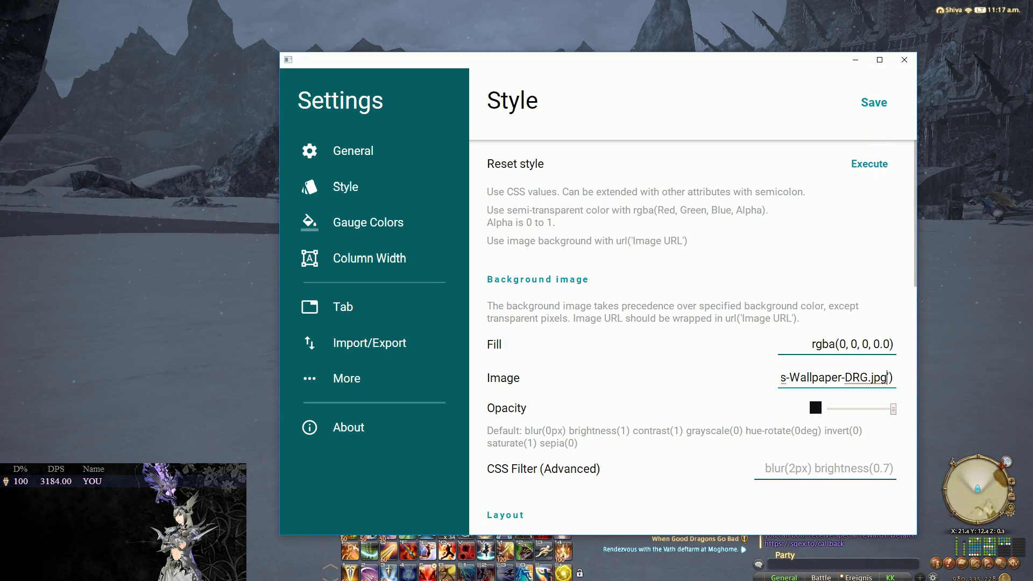
pyautogui.click(888, 377)
pyautogui.hotkey('shift', 'Left')
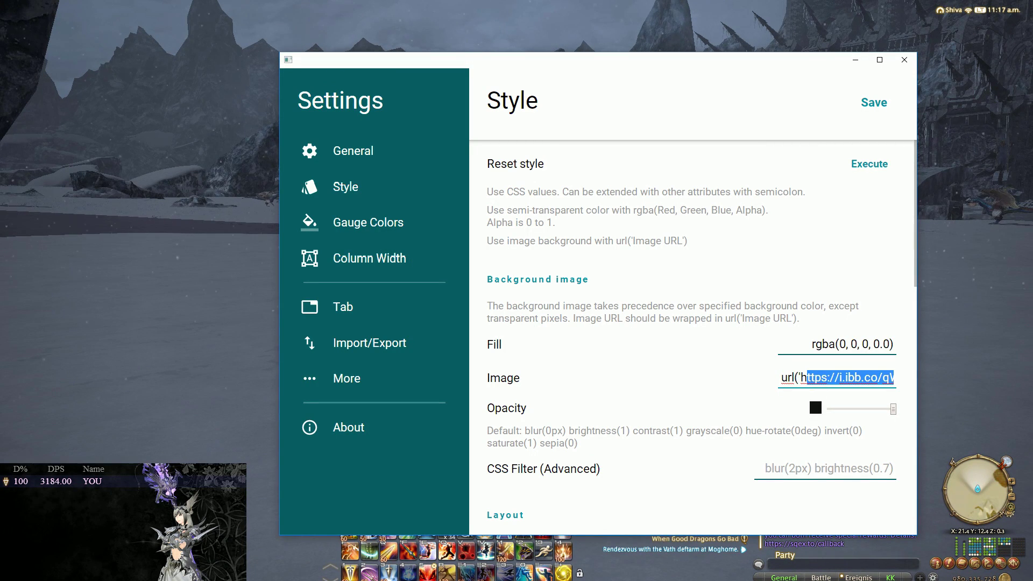
pyautogui.hotkey('shift', 'Left')
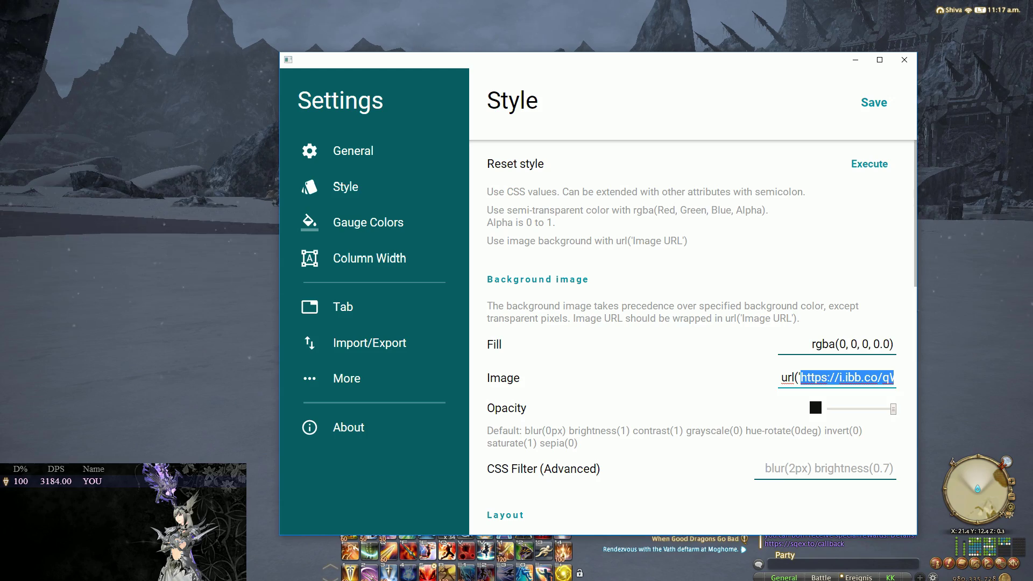
pyautogui.moveTo(736, 52); pyautogui.dragTo(717, 44)
pyautogui.click(875, 329)
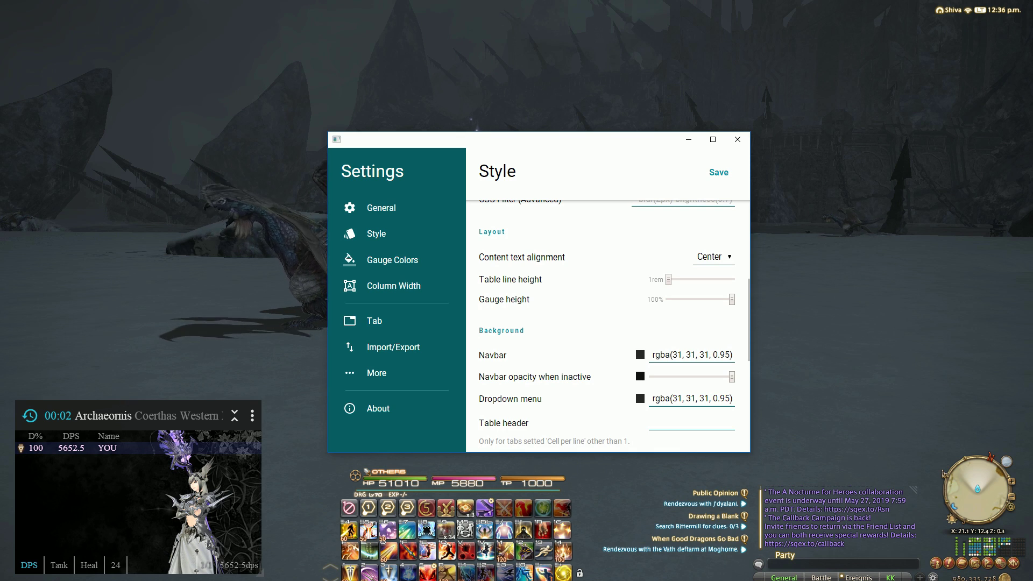
# Step: Lower the navbar opacity when inactive to its minimum in the Style background settings and save
pyautogui.scroll(-1, 606, 322)
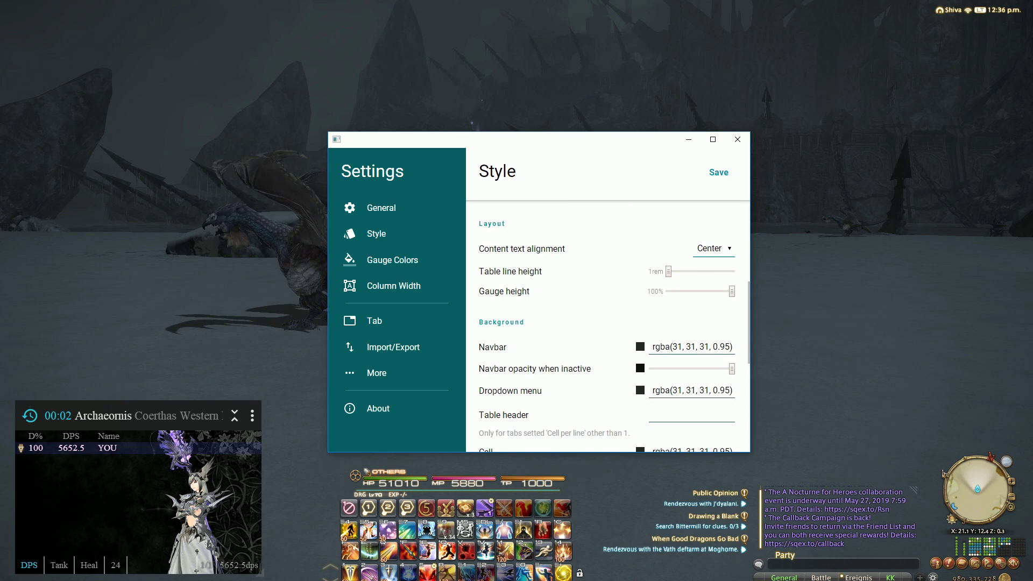
pyautogui.scroll(-1, 606, 332)
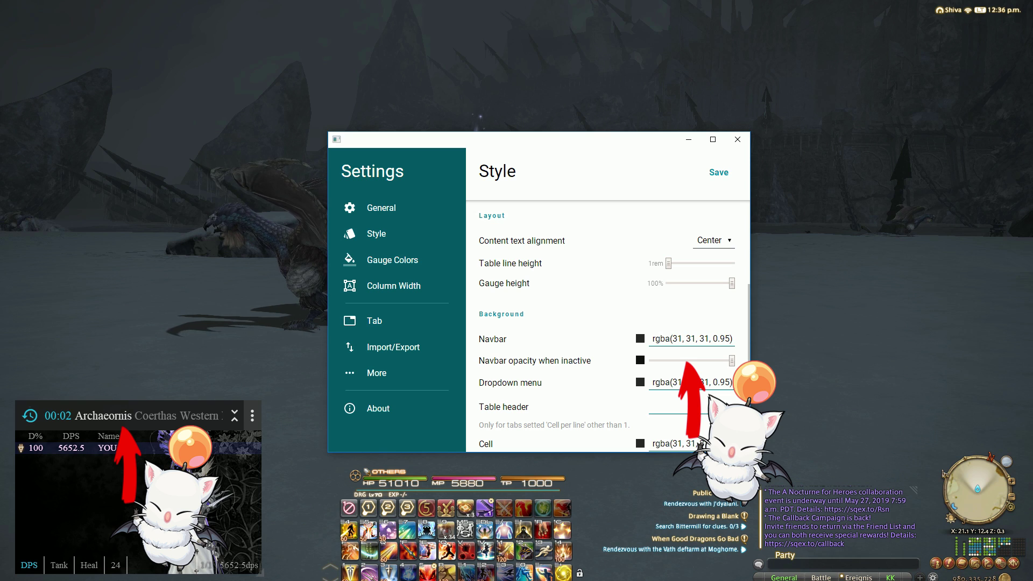
pyautogui.moveTo(727, 360); pyautogui.dragTo(651, 360)
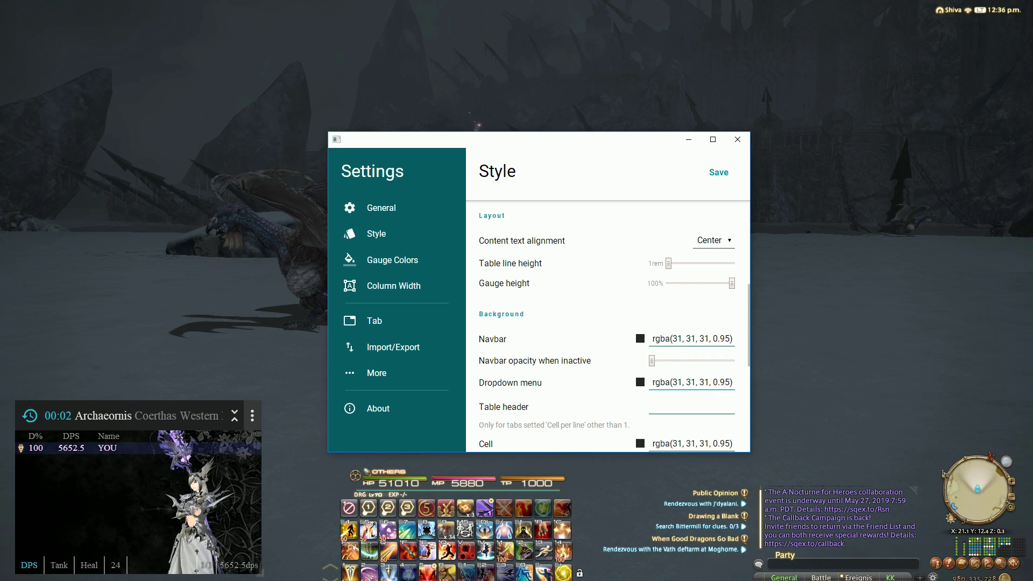
pyautogui.moveTo(651, 360)
pyautogui.mouseDown()
pyautogui.moveTo(712, 361)
pyautogui.moveTo(651, 361)
pyautogui.mouseUp()
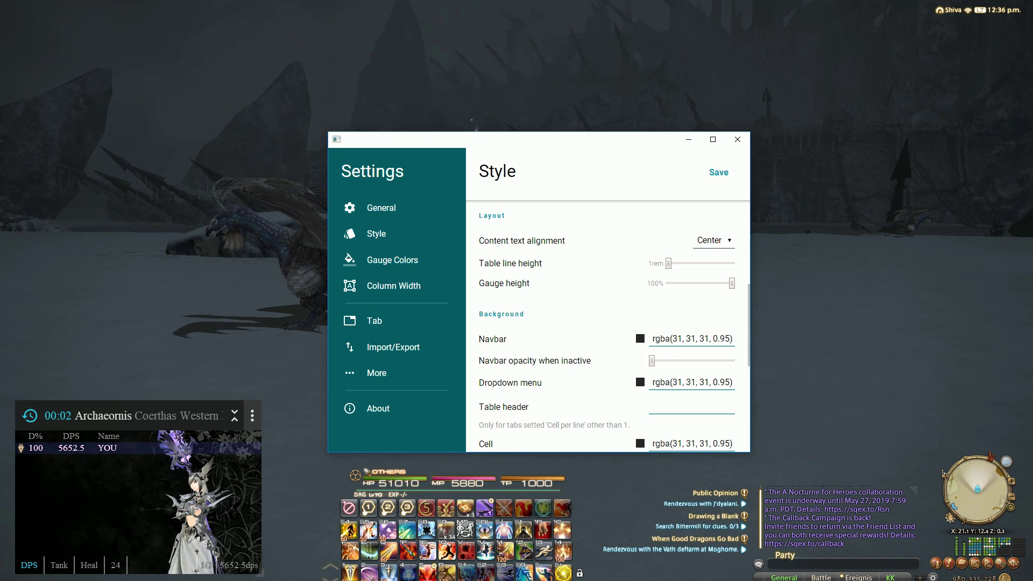
pyautogui.click(718, 173)
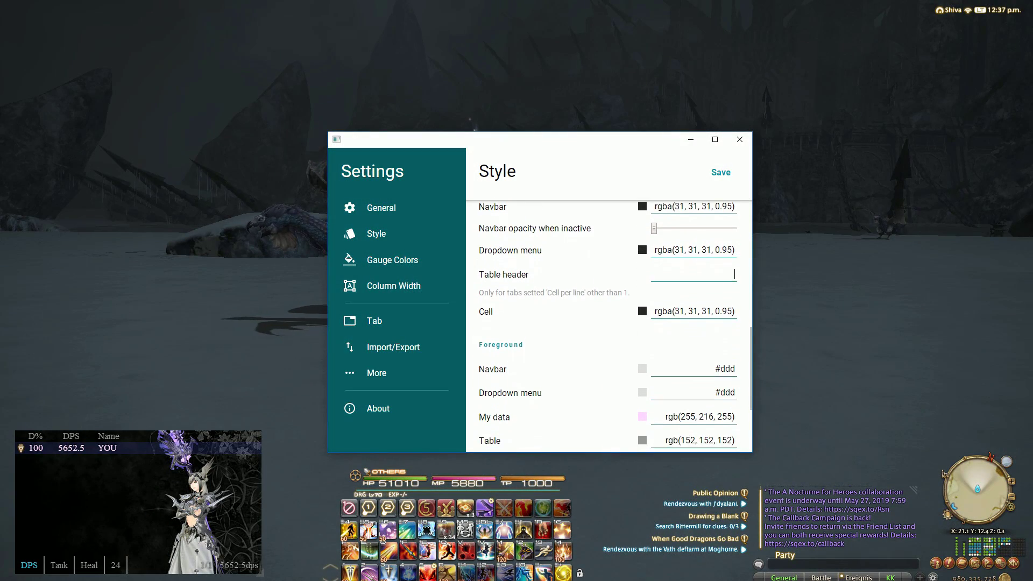
# Step: Examine the Foreground colors for My data, Table and Accent and the Shadow values in the Style settings
pyautogui.scroll(-2, 608, 323)
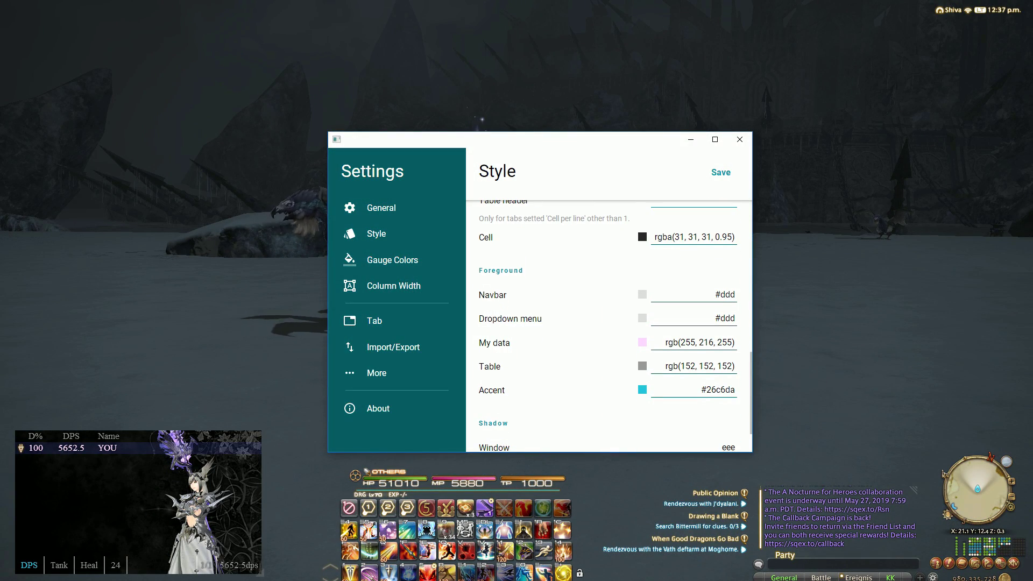
pyautogui.moveTo(735, 389); pyautogui.dragTo(700, 390)
pyautogui.moveTo(663, 342); pyautogui.dragTo(735, 342)
pyautogui.click(665, 342)
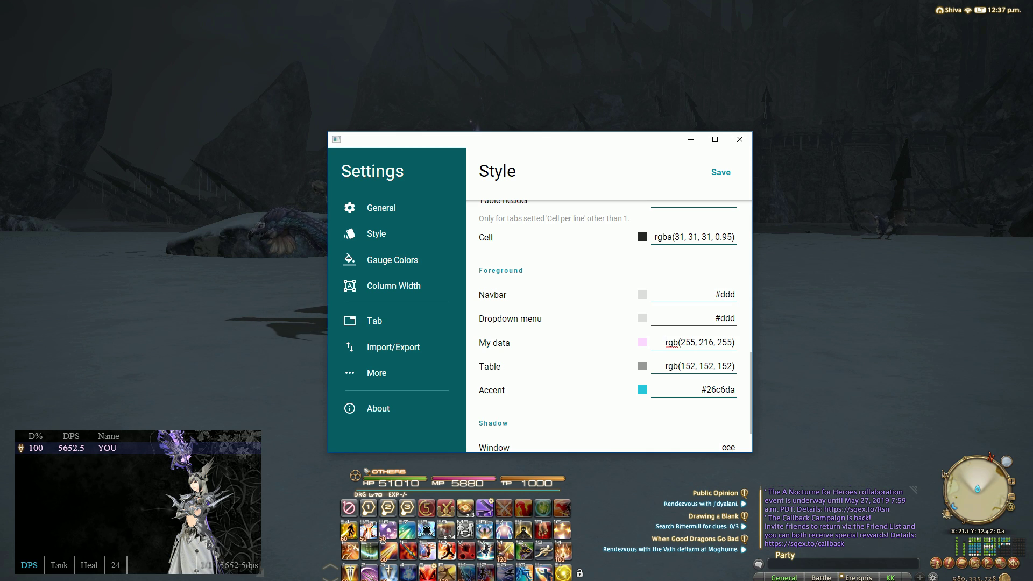
pyautogui.moveTo(668, 342)
pyautogui.mouseDown()
pyautogui.moveTo(735, 342)
pyautogui.moveTo(666, 342)
pyautogui.mouseUp()
pyautogui.click(666, 366)
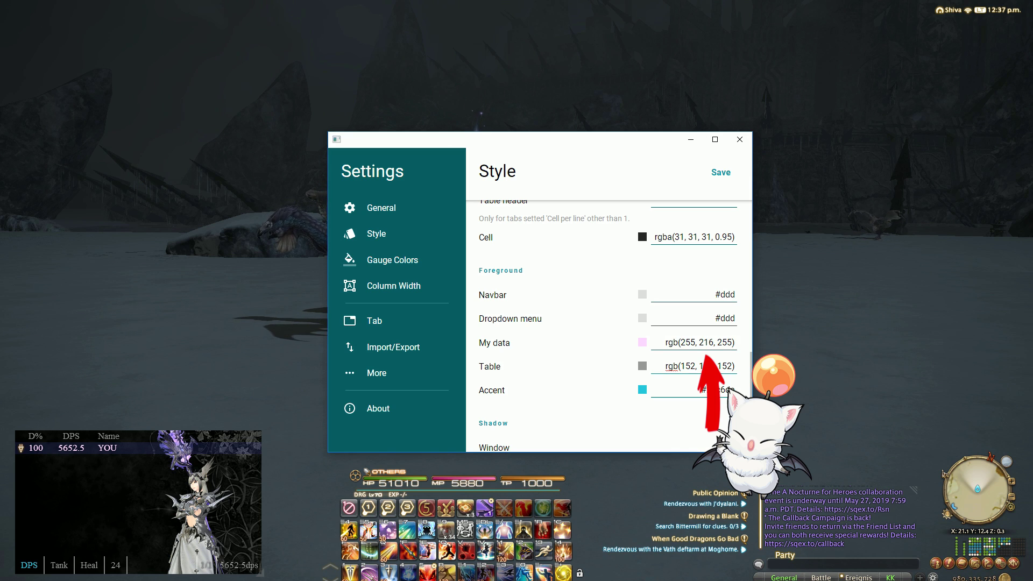
pyautogui.moveTo(666, 366)
pyautogui.mouseDown()
pyautogui.moveTo(734, 366)
pyautogui.moveTo(666, 366)
pyautogui.mouseUp()
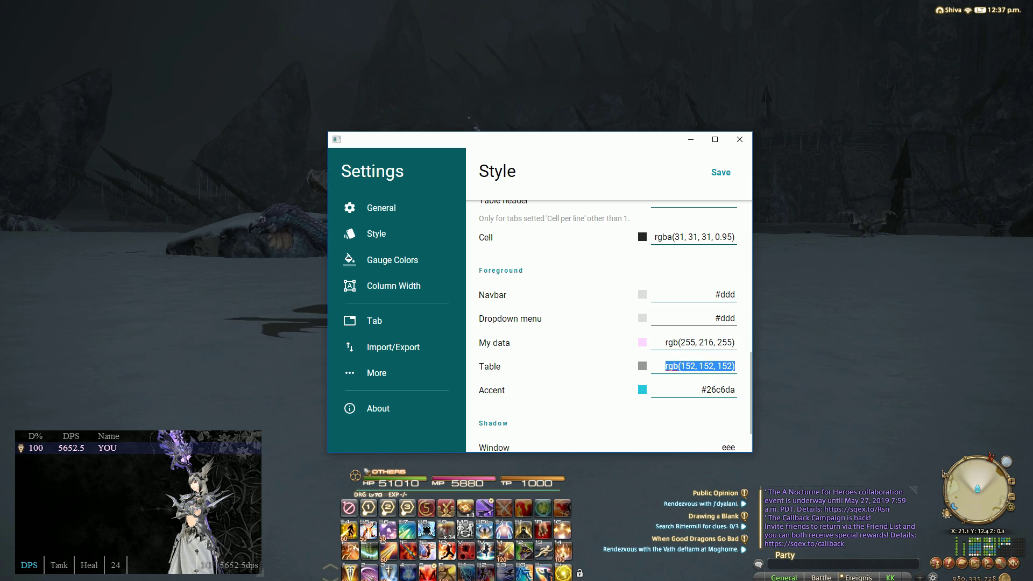
pyautogui.click(735, 365)
pyautogui.scroll(-3, 607, 326)
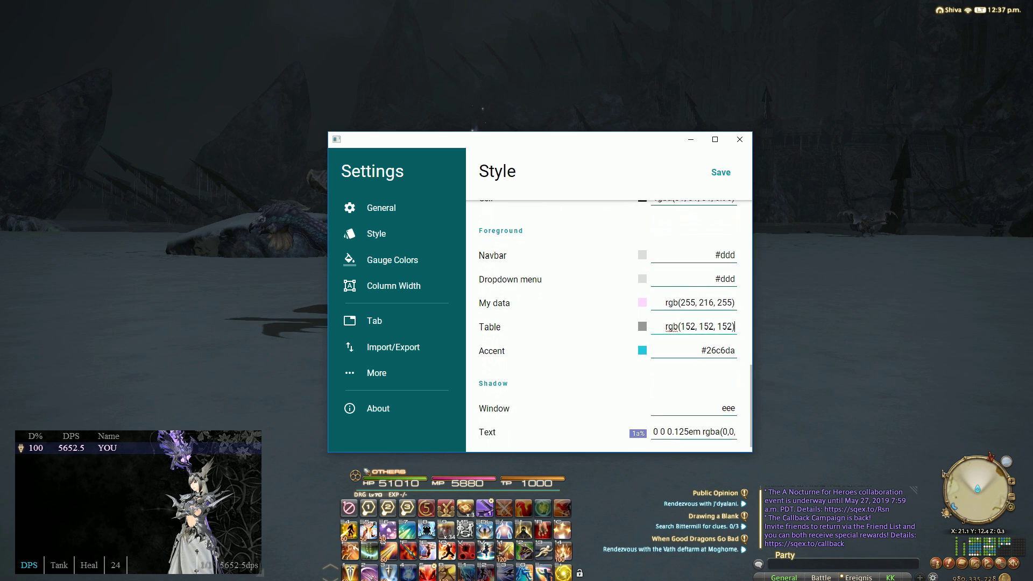
# Step: Look over the General, Gauge Colors, Column Width and Style settings once more and close the settings window
pyautogui.scroll(6, 607, 325)
pyautogui.scroll(3, 608, 325)
pyautogui.click(393, 286)
pyautogui.click(396, 234)
pyautogui.click(377, 208)
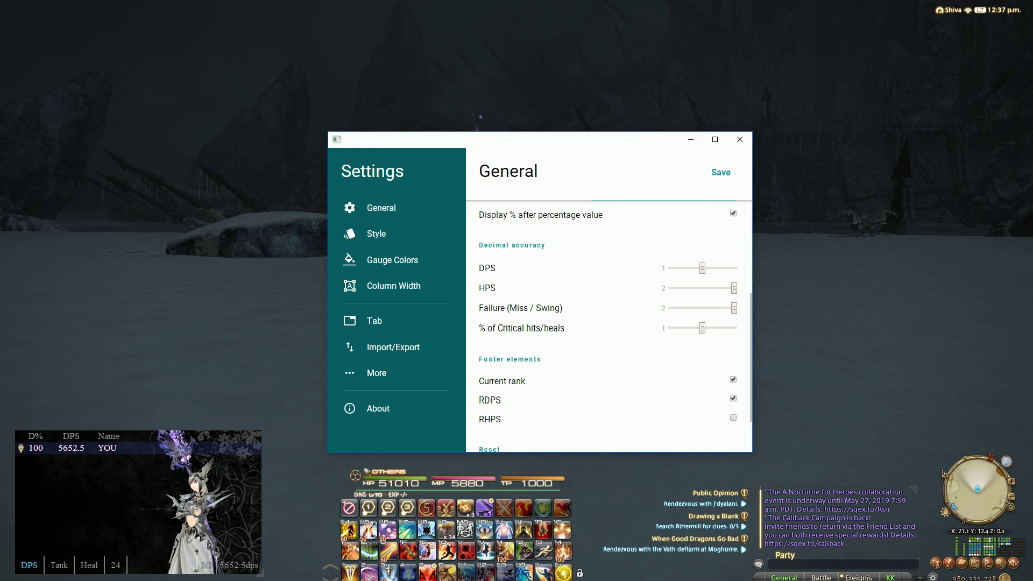
pyautogui.scroll(5, 607, 325)
pyautogui.scroll(-5, 608, 325)
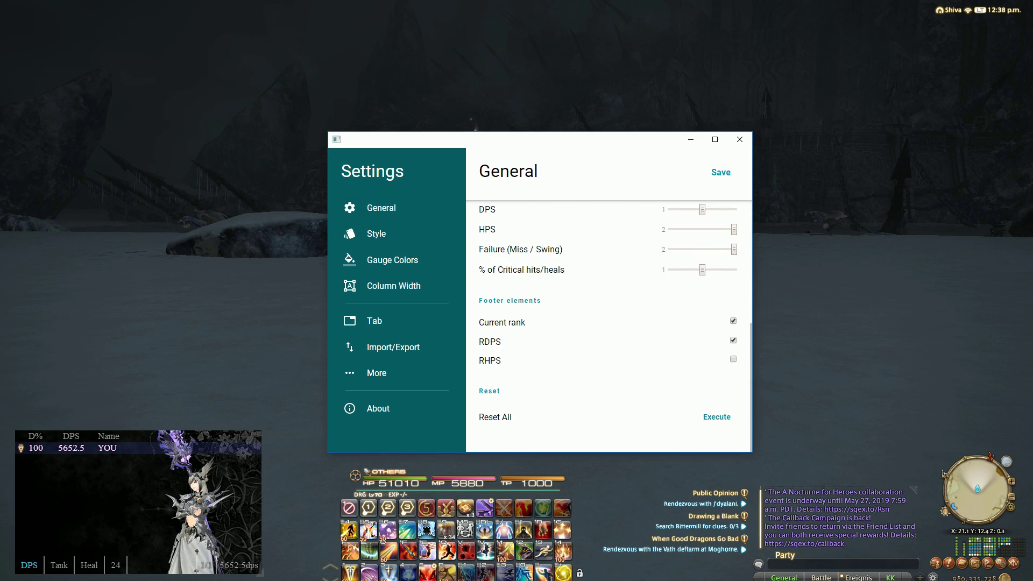
pyautogui.click(393, 285)
pyautogui.click(392, 260)
pyautogui.click(376, 234)
pyautogui.click(381, 208)
pyautogui.click(376, 234)
pyautogui.scroll(-3, 607, 325)
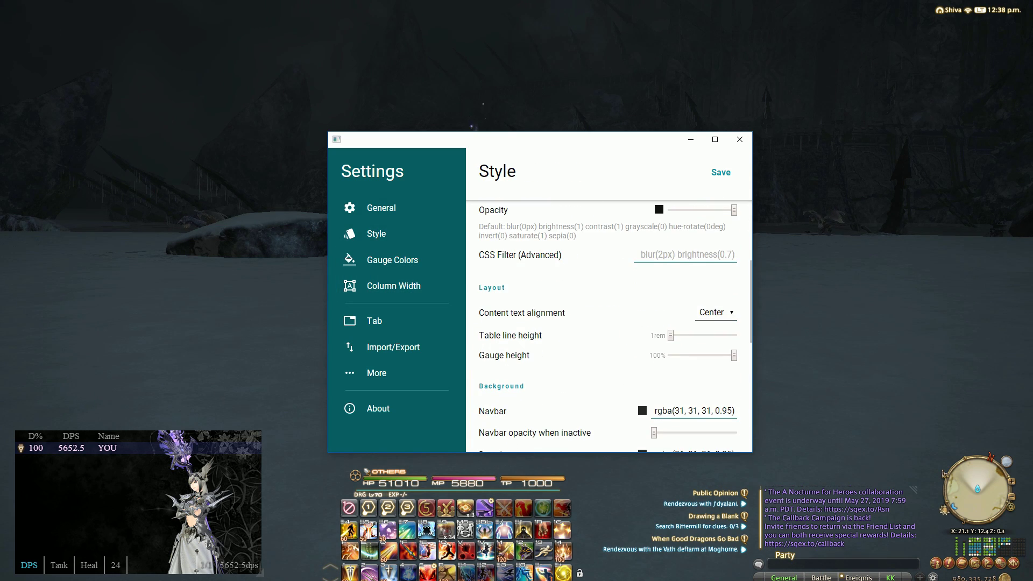
pyautogui.scroll(3, 607, 326)
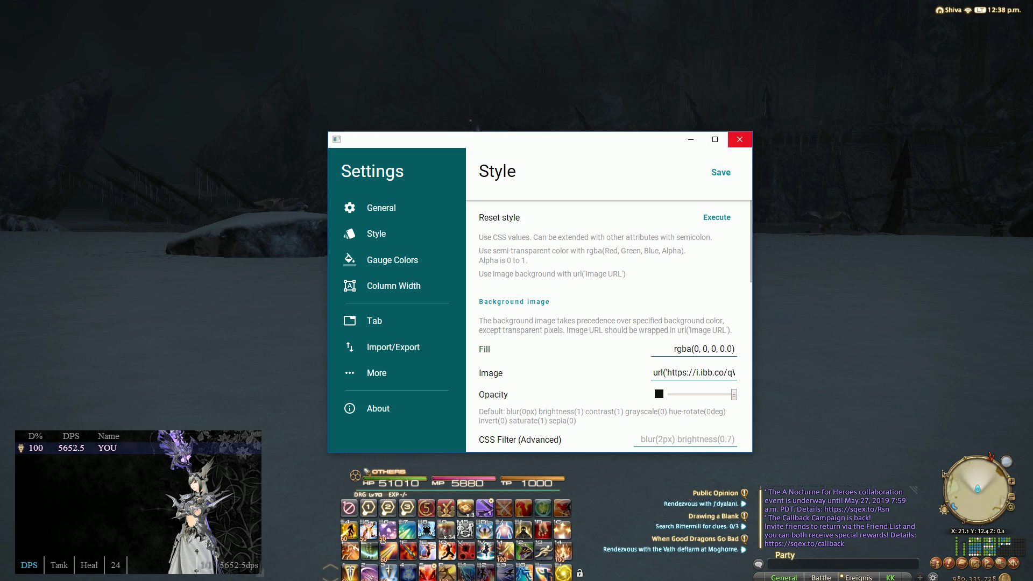
pyautogui.click(740, 139)
# Step: Target the nearby Archaeornis, move the character up to it and attack it to test the overlay in combat
pyautogui.press('Tab')
pyautogui.press('a')
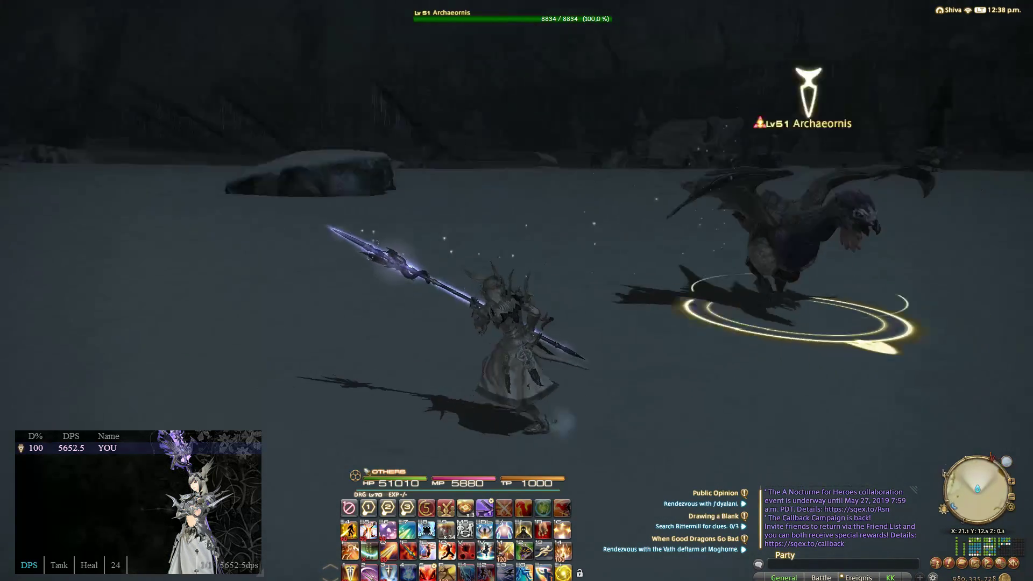
pyautogui.press('z')
pyautogui.press('Right')
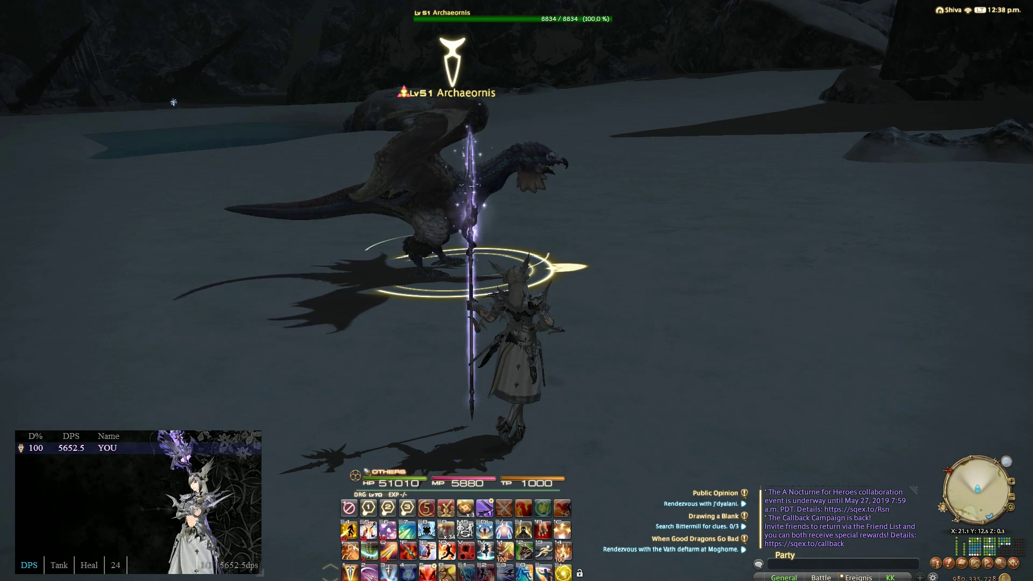
pyautogui.press('w')
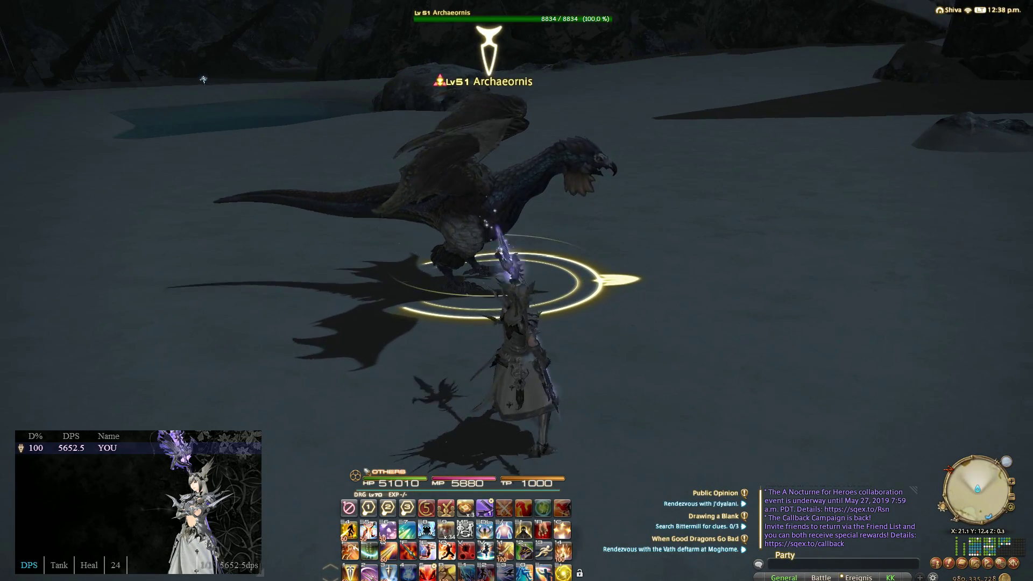
pyautogui.press('d')
pyautogui.press('z')
pyautogui.press('a')
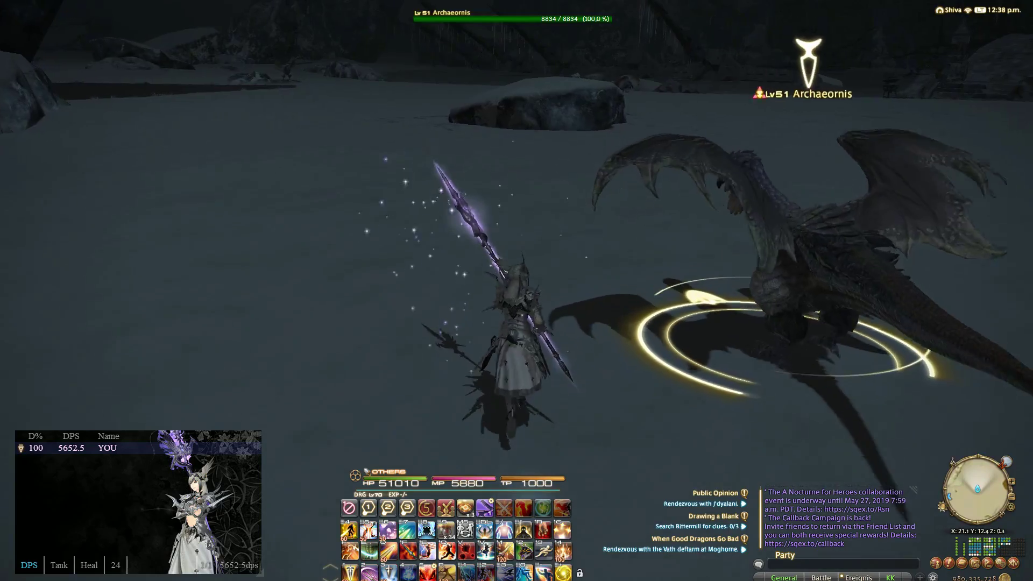
pyautogui.press('d')
pyautogui.press('q')
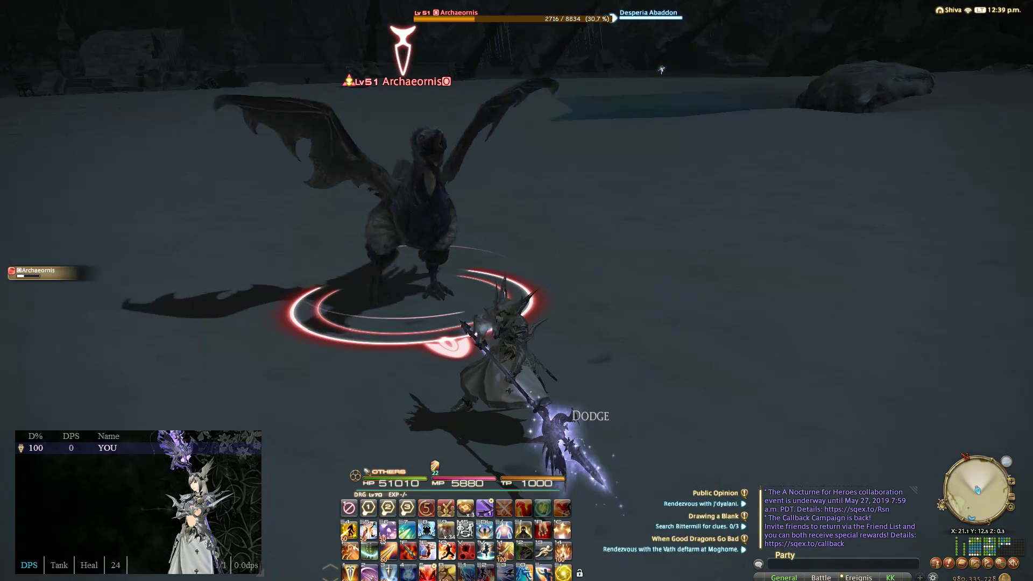
# Step: Switch from the game to Advanced Combat Tracker and open the FFXIV Overlay Settings among its plugins
pyautogui.press('w')
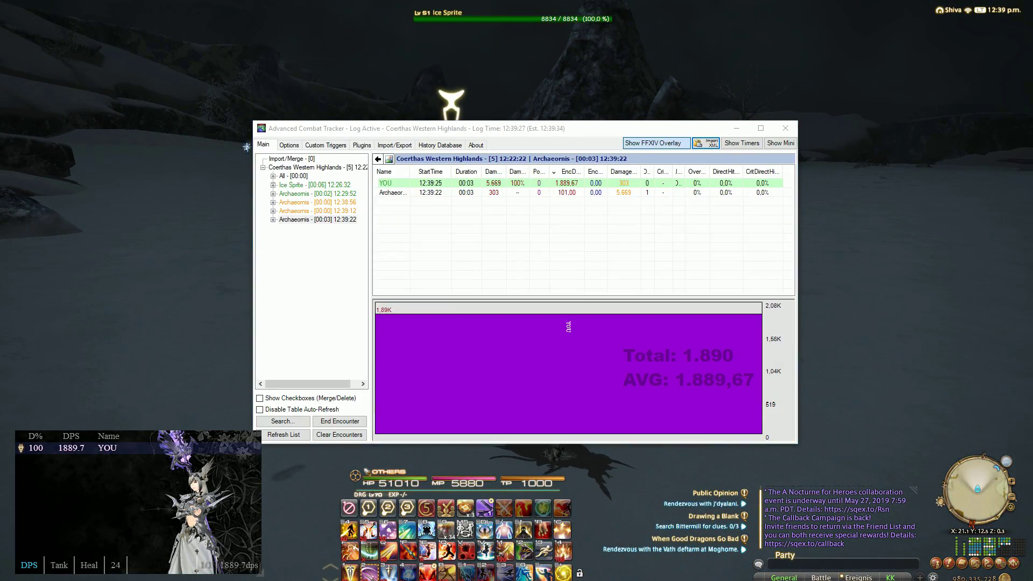
pyautogui.click(360, 144)
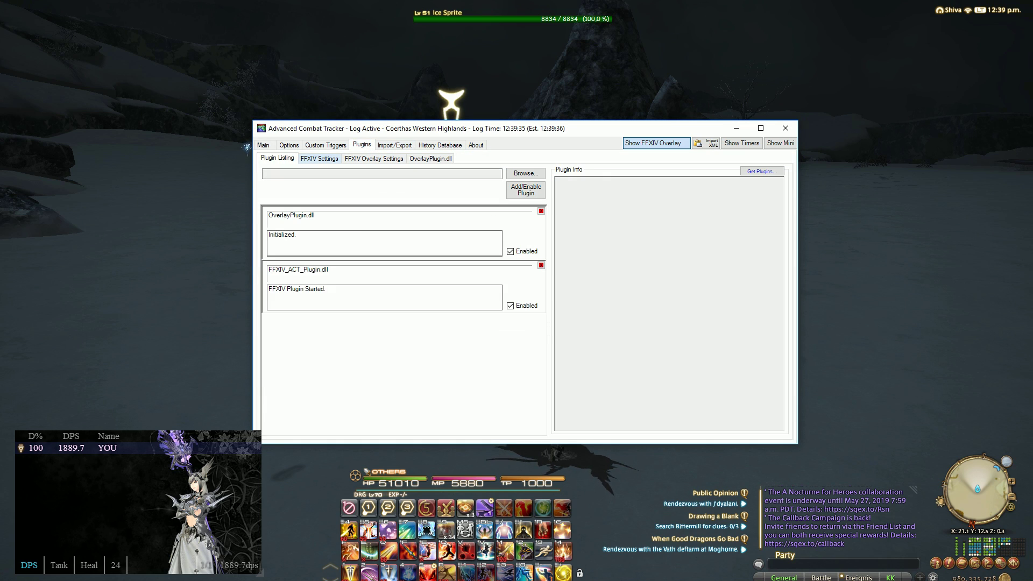
pyautogui.click(373, 158)
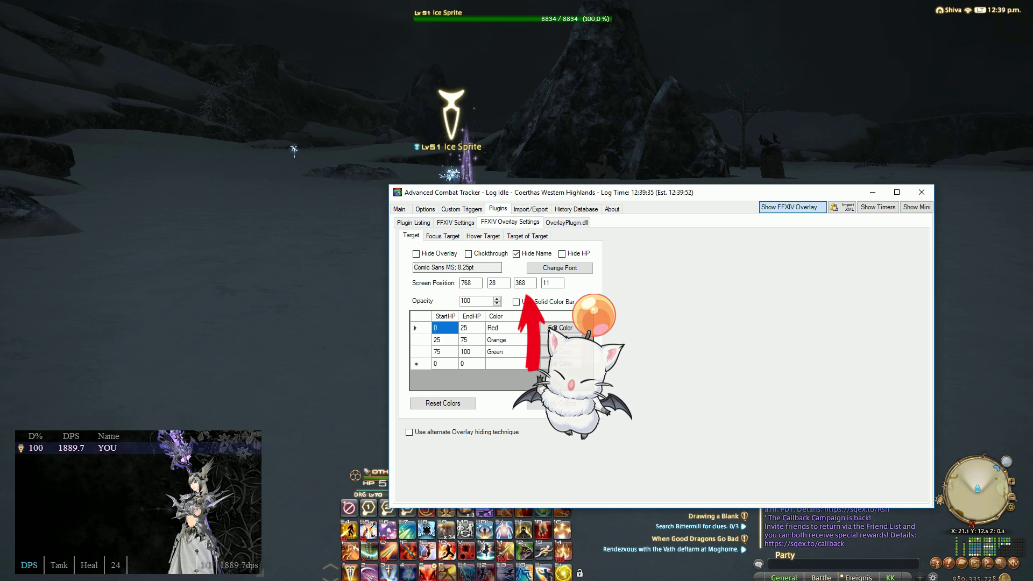
# Step: Try 33 as the third Screen Position value of the Target overlay and restore it to 368
pyautogui.doubleClick(466, 283)
pyautogui.doubleClick(492, 283)
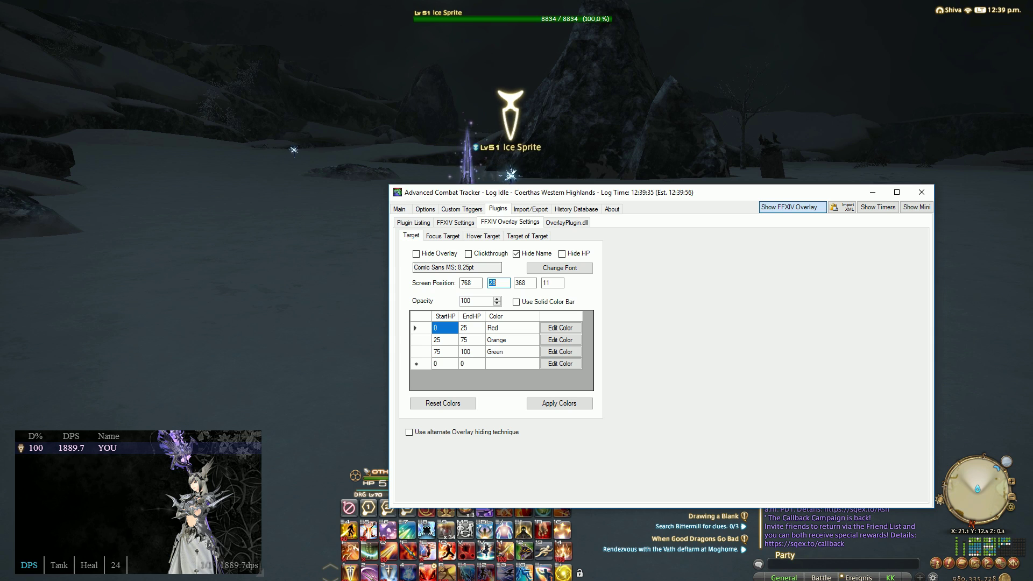
pyautogui.press('Tab')
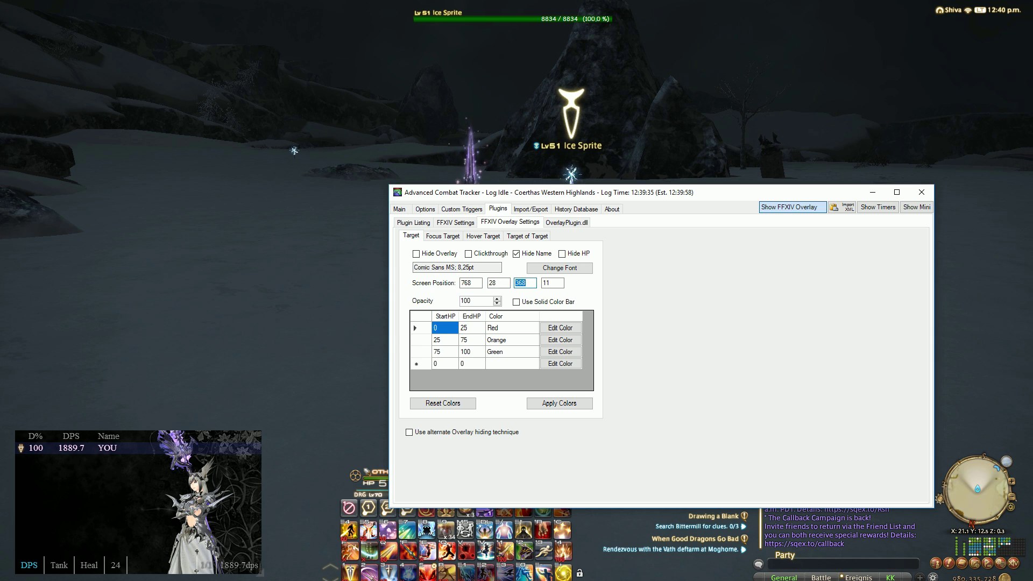
pyautogui.write('33')
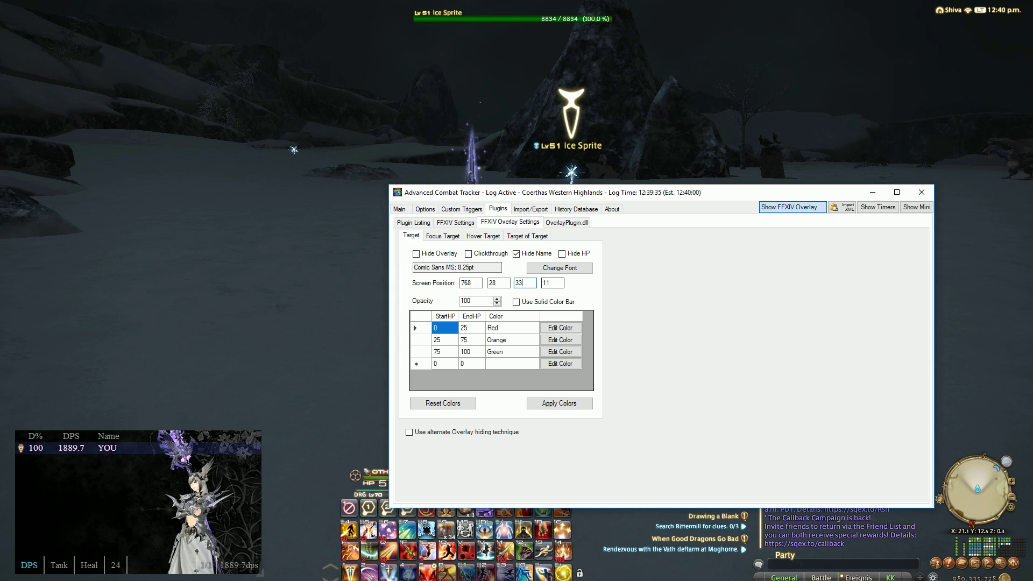
pyautogui.click(549, 282)
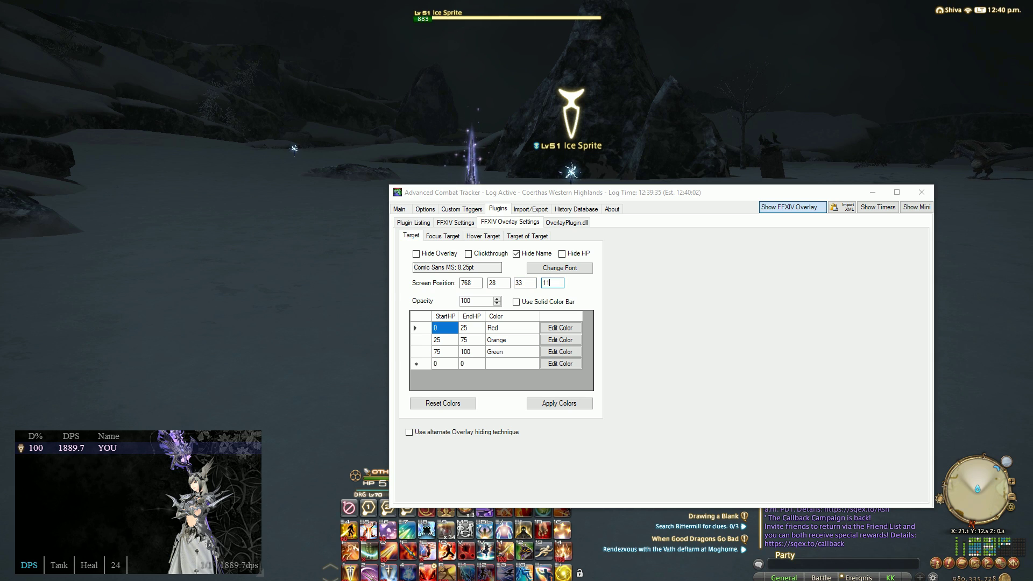
pyautogui.doubleClick(521, 283)
pyautogui.write('3')
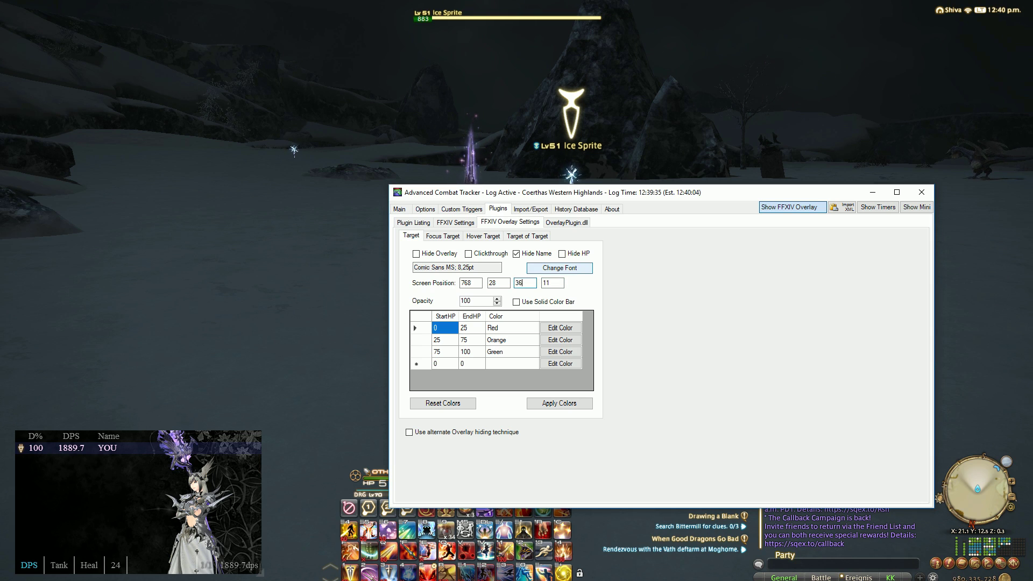
pyautogui.click(551, 282)
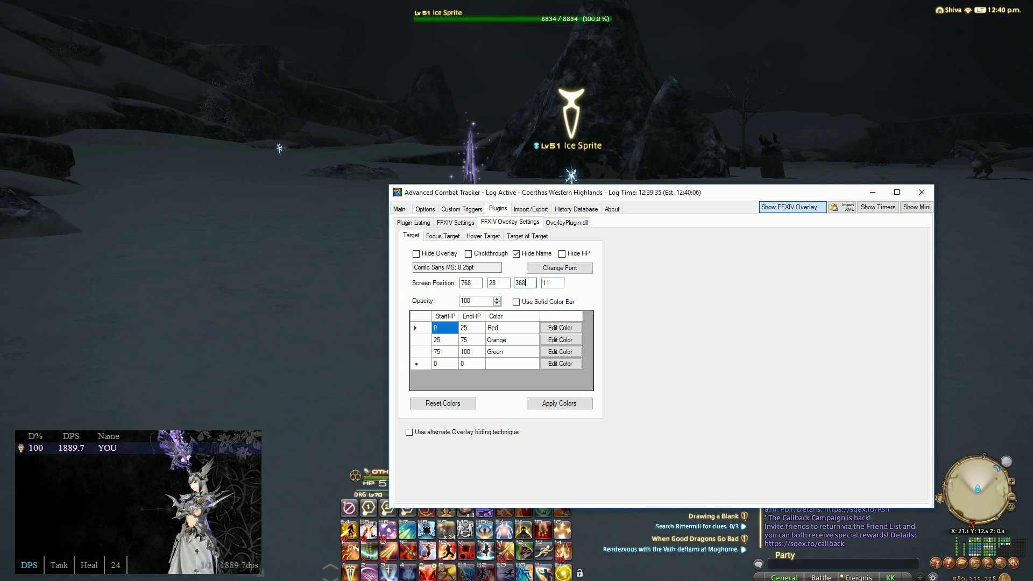
# Step: Go through the four Screen Position values of the Target overlay without changing them
pyautogui.press('Tab')
pyautogui.hotkey('shift', 'Tab')
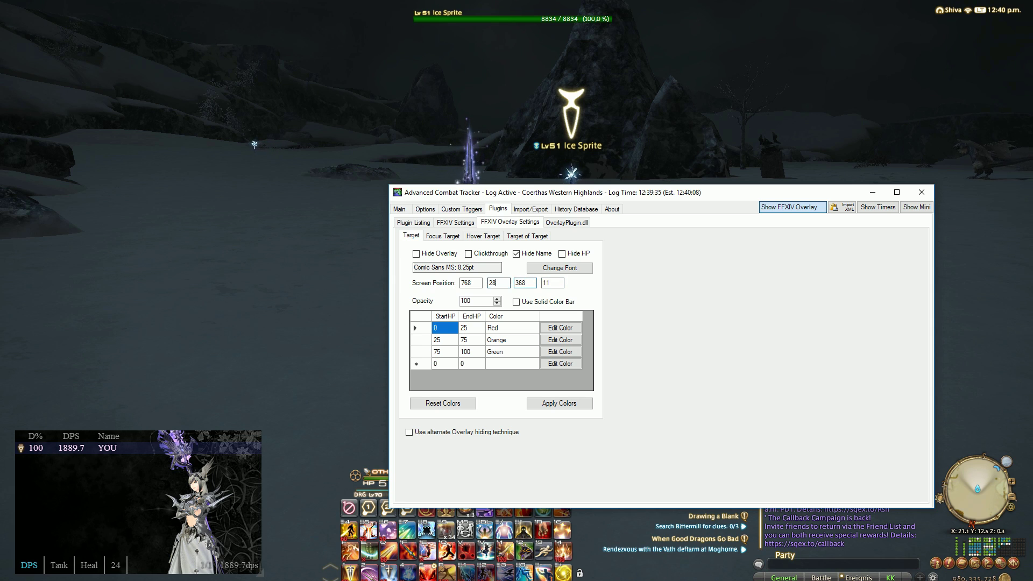
pyautogui.click(472, 282)
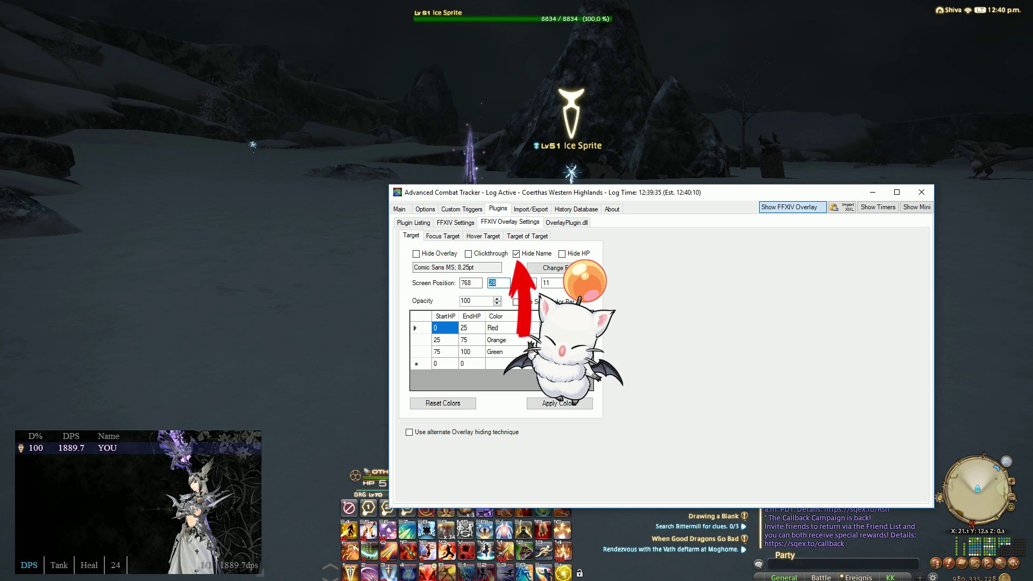
pyautogui.click(552, 282)
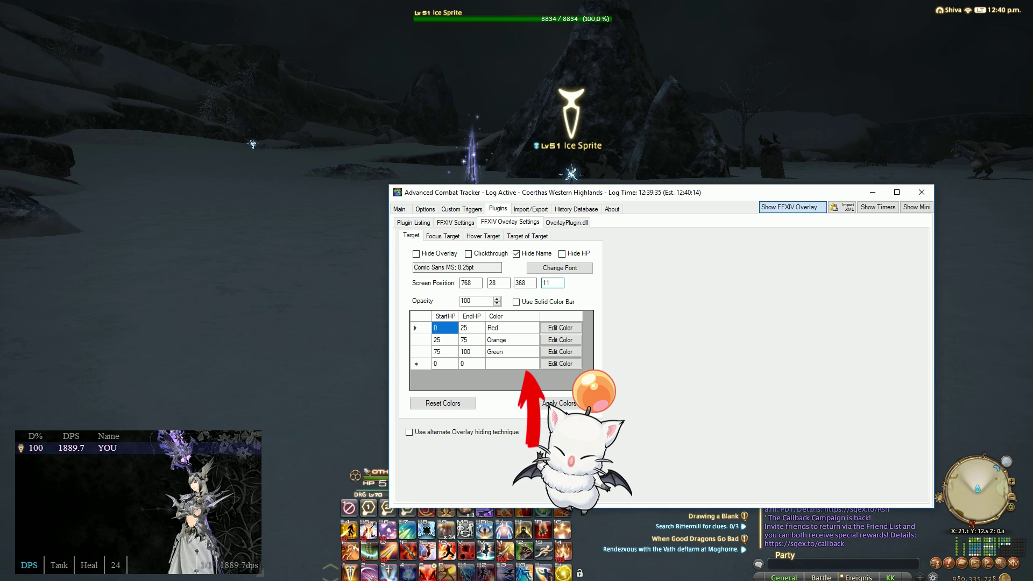
pyautogui.click(525, 283)
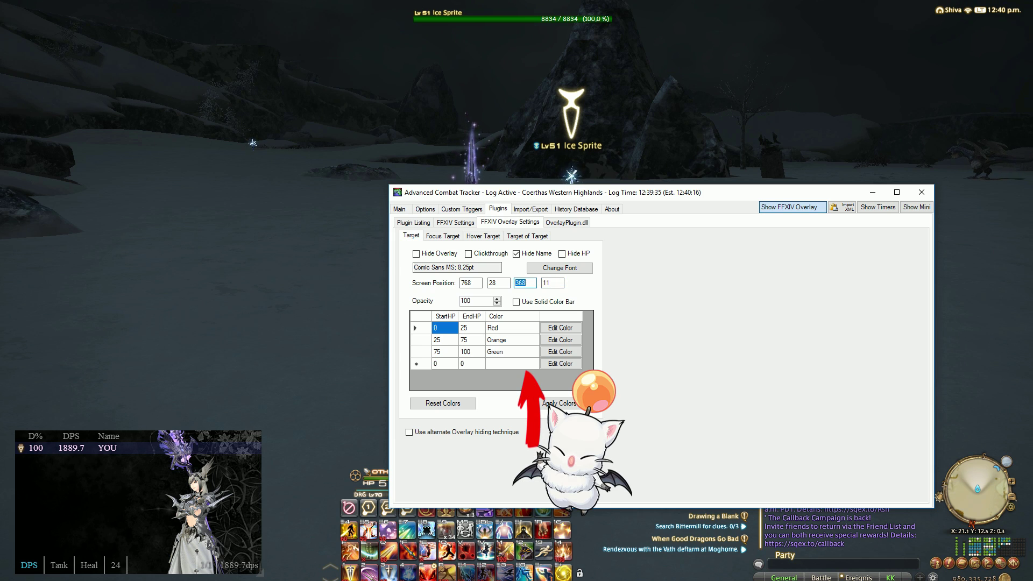
pyautogui.click(498, 282)
pyautogui.click(470, 282)
pyautogui.click(498, 282)
pyautogui.click(470, 283)
pyautogui.click(498, 283)
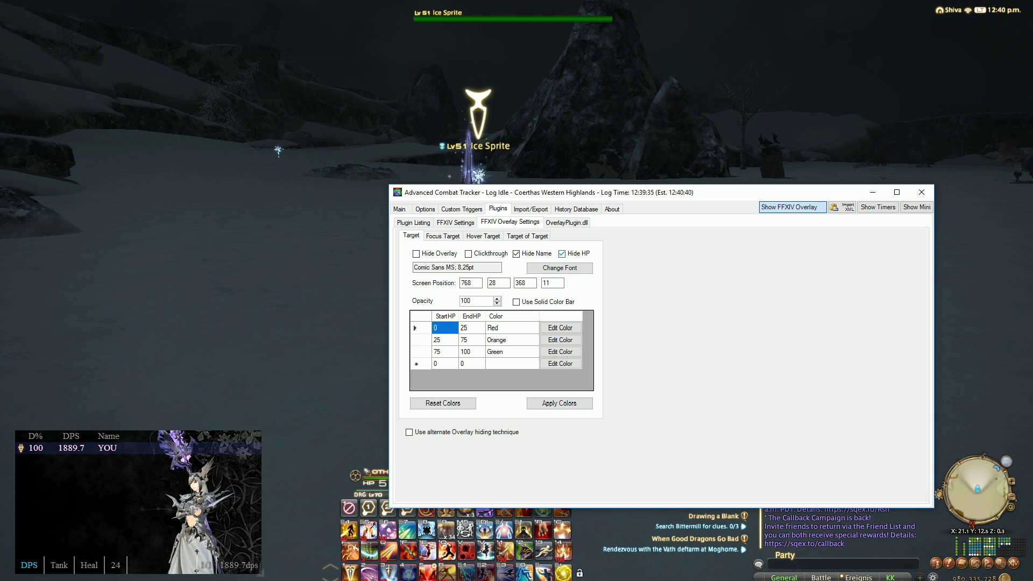
# Step: Try the Target overlay with its HP hidden and name shown, and restore Hide Name on and Hide HP off
pyautogui.click(561, 253)
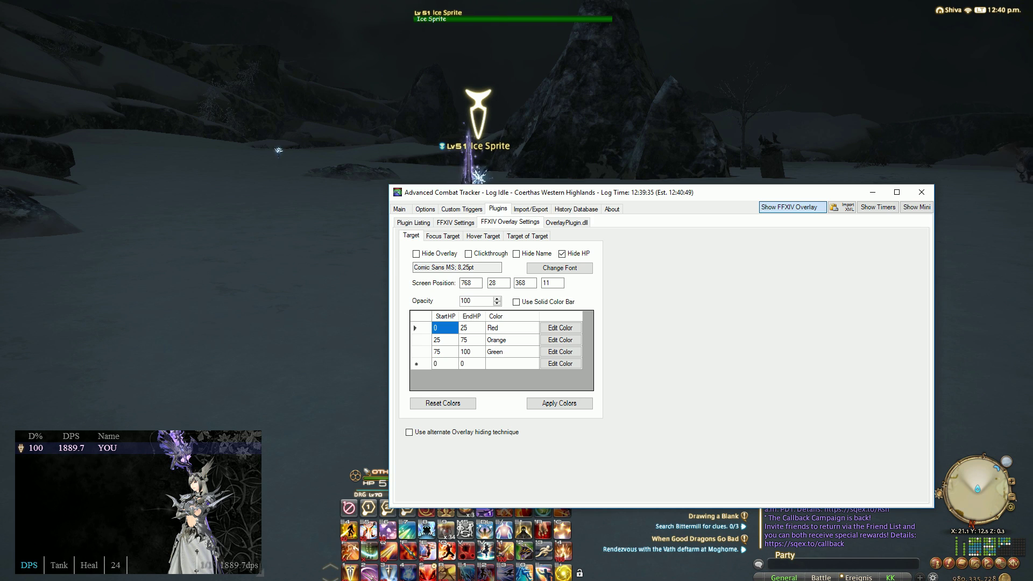
pyautogui.click(515, 253)
pyautogui.click(562, 253)
# Step: Return to the game, clear the current target and move the character a short way across the snow
pyautogui.hotkey('alt', 'Tab')
pyautogui.press('Escape')
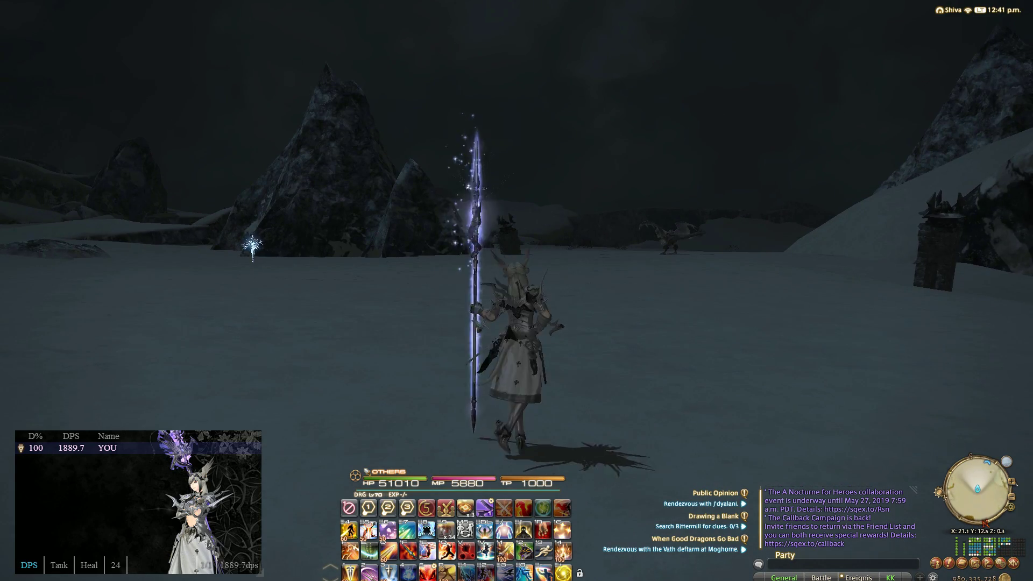
pyautogui.press('w')
pyautogui.press('a')
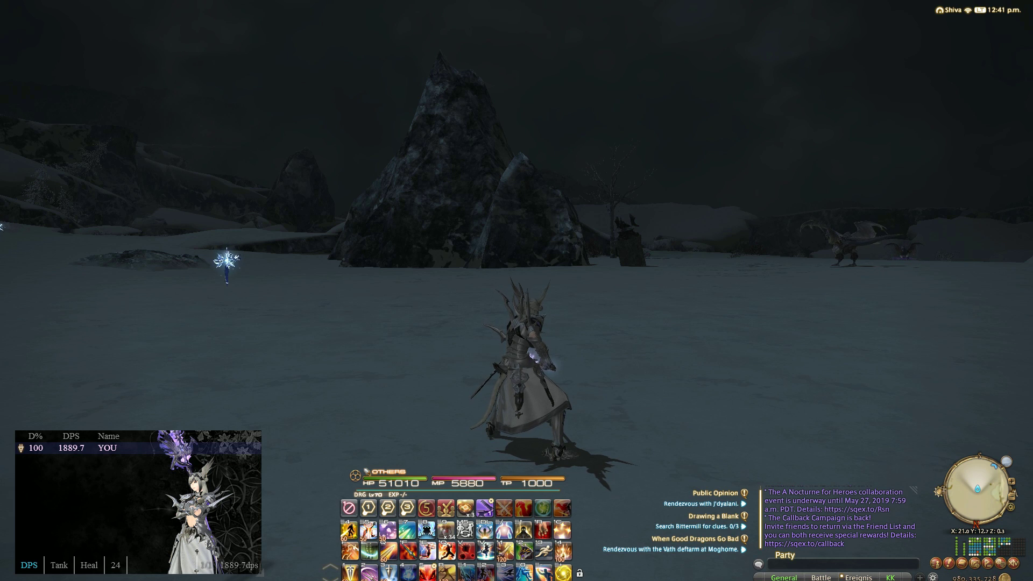
pyautogui.press('z')
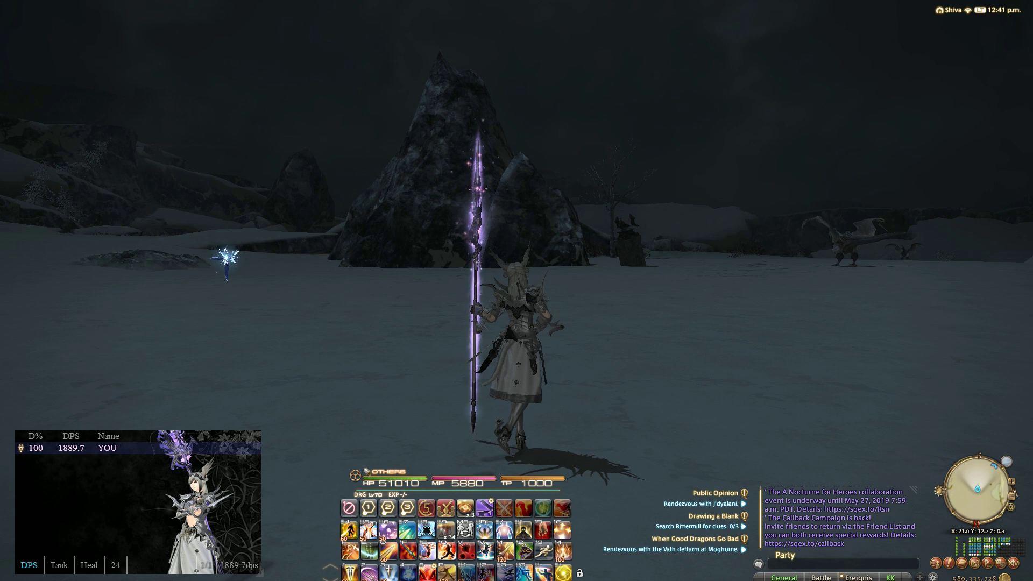
# Step: Move the Kagerou DPS overlay closer to the lower corner of the game screen, partly past its edge
pyautogui.moveTo(122, 463); pyautogui.dragTo(107, 493)
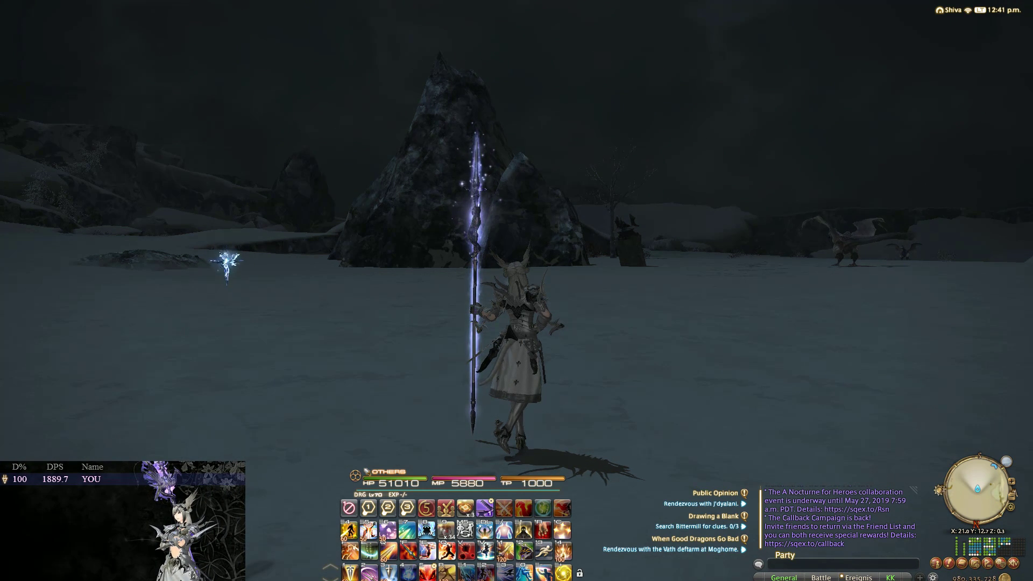